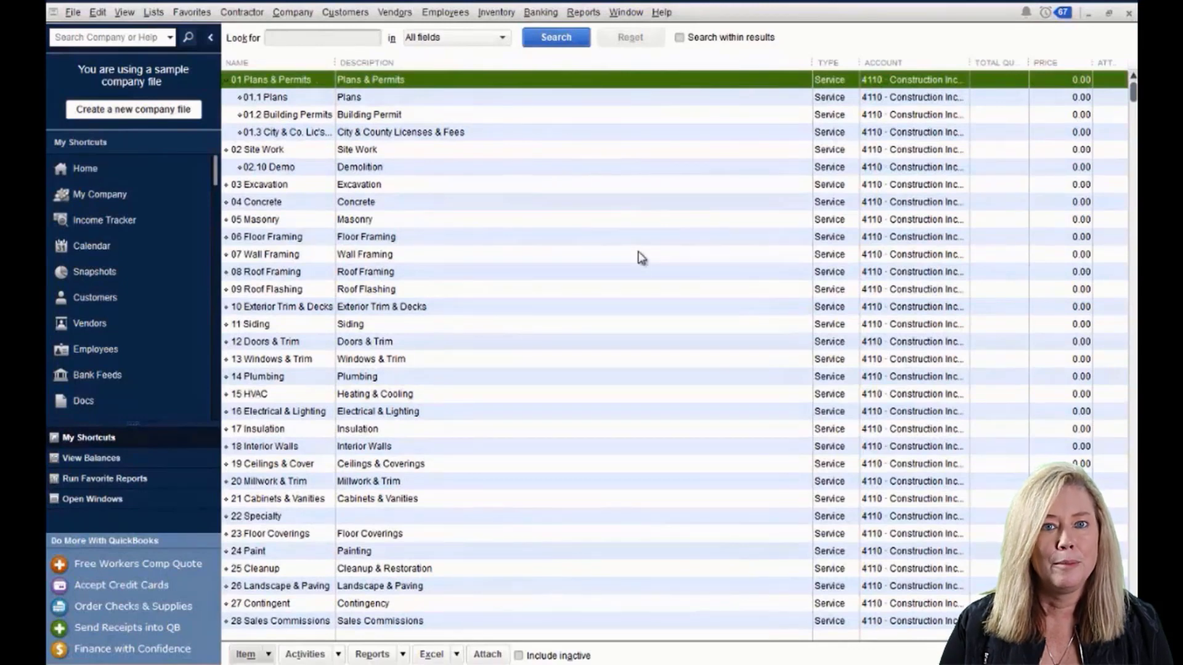
- Start a new Service item and mark it as used in assemblies or performed by a subcontractor or partner
left_click(252, 654)
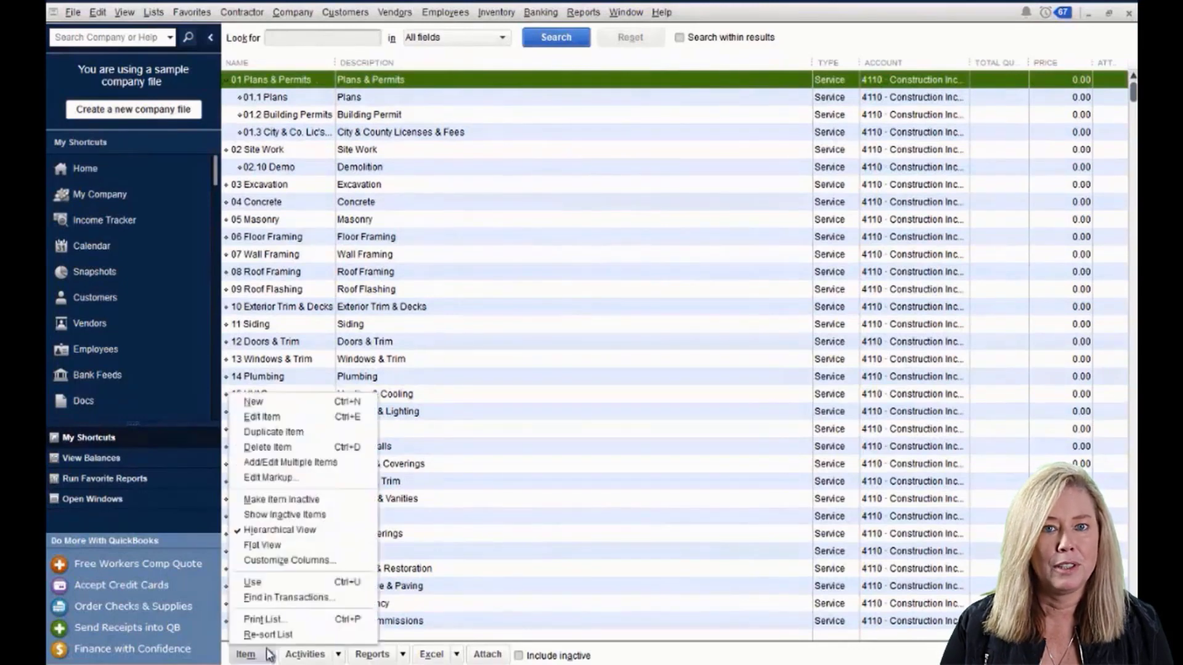
left_click(284, 401)
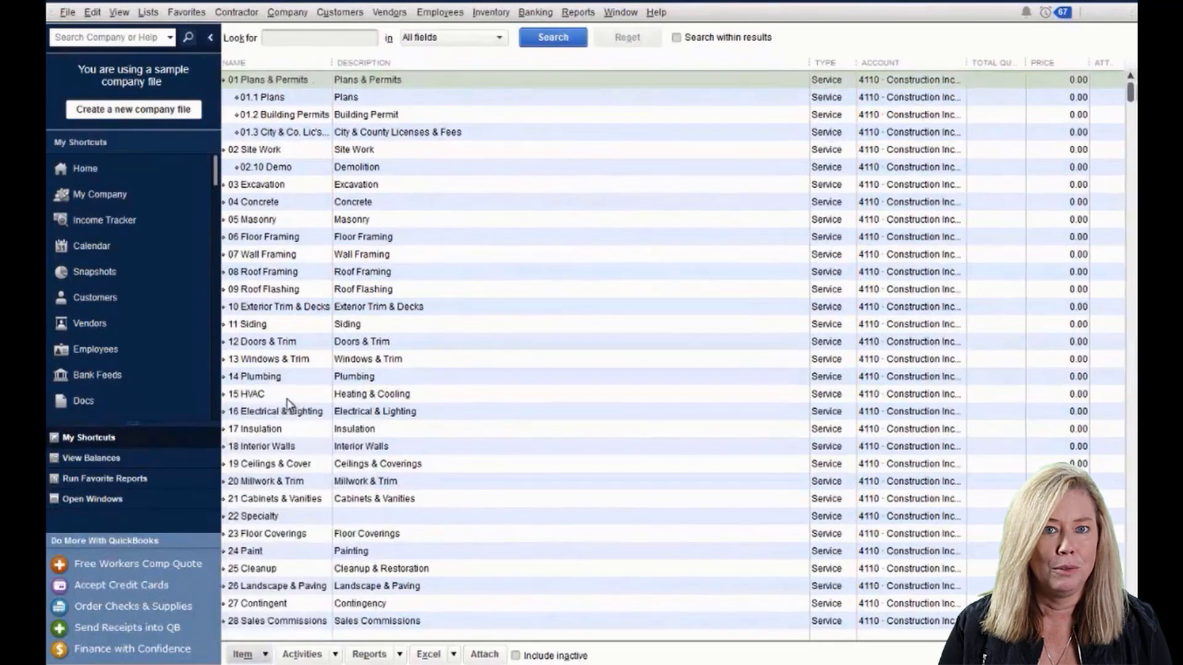
left_click(294, 76)
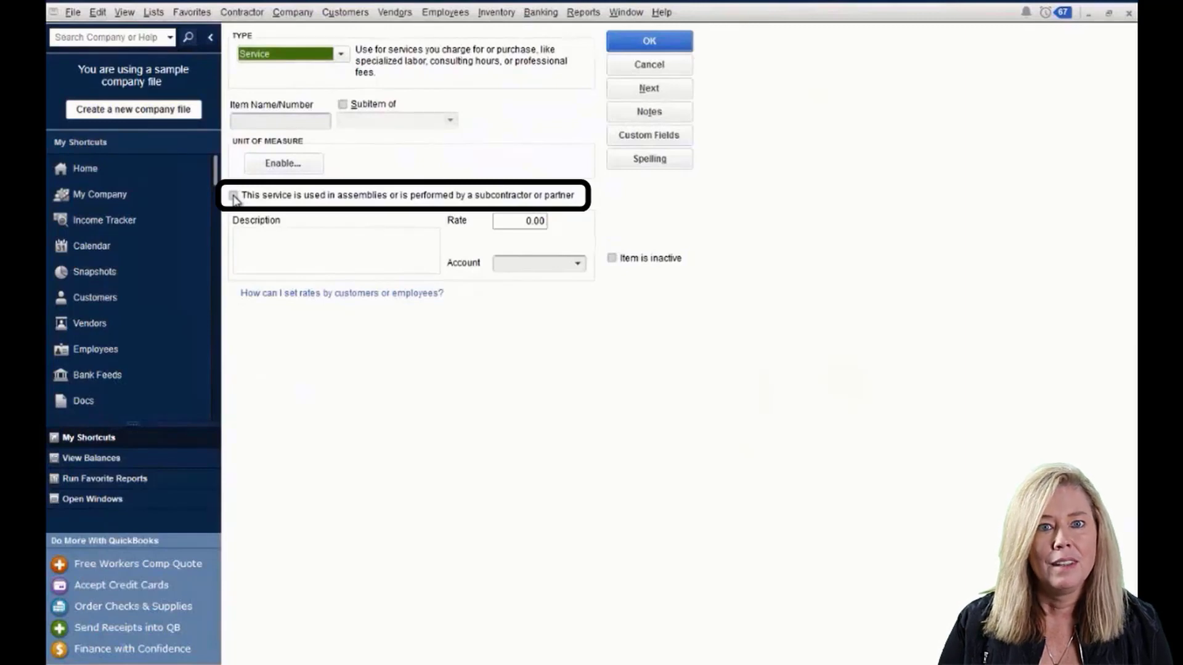
left_click(233, 196)
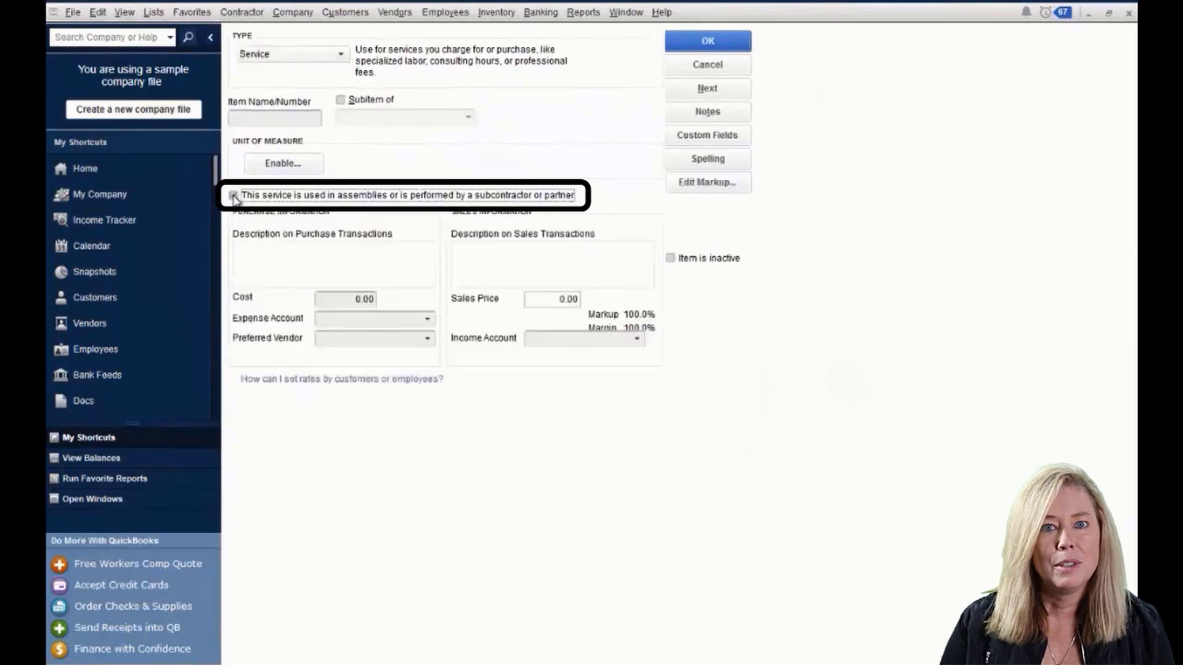
- Set the new service item's cost to 50 and its sales price to 80
left_click(330, 298)
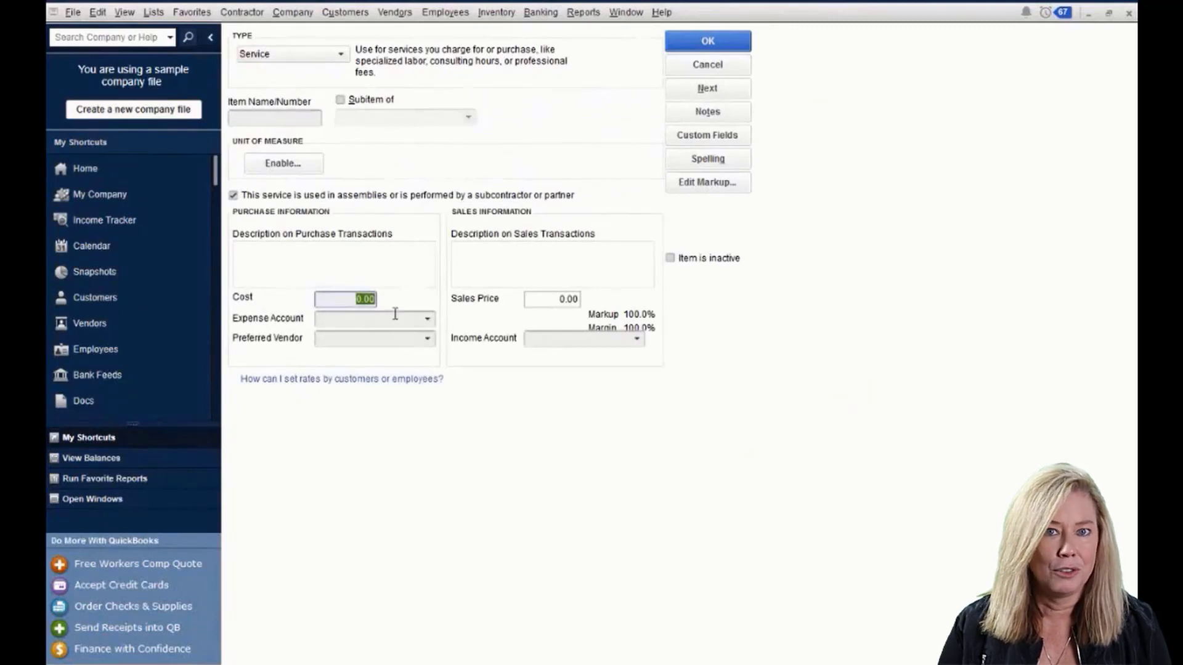
left_click(550, 300)
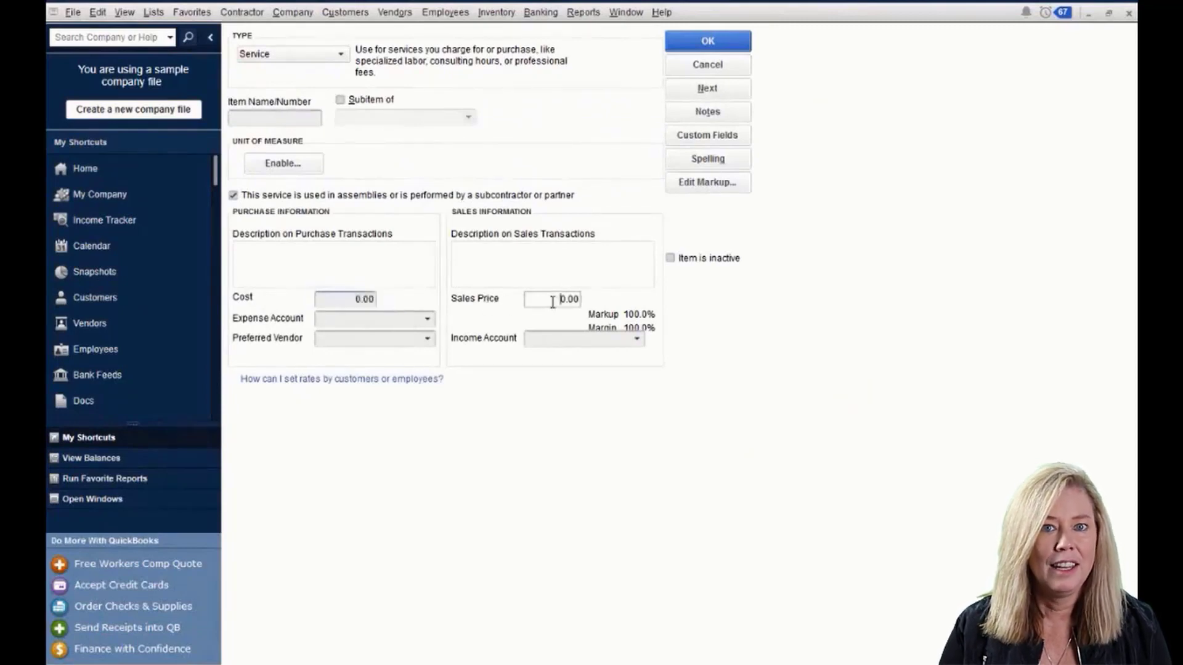
left_click(349, 299)
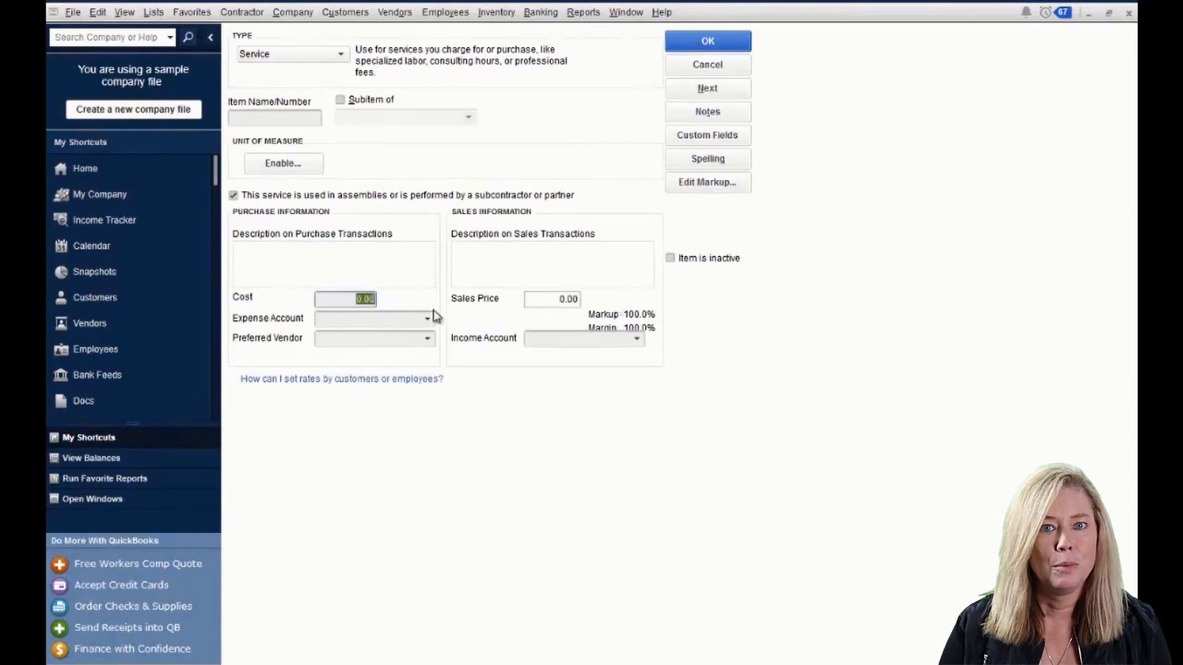
type("50")
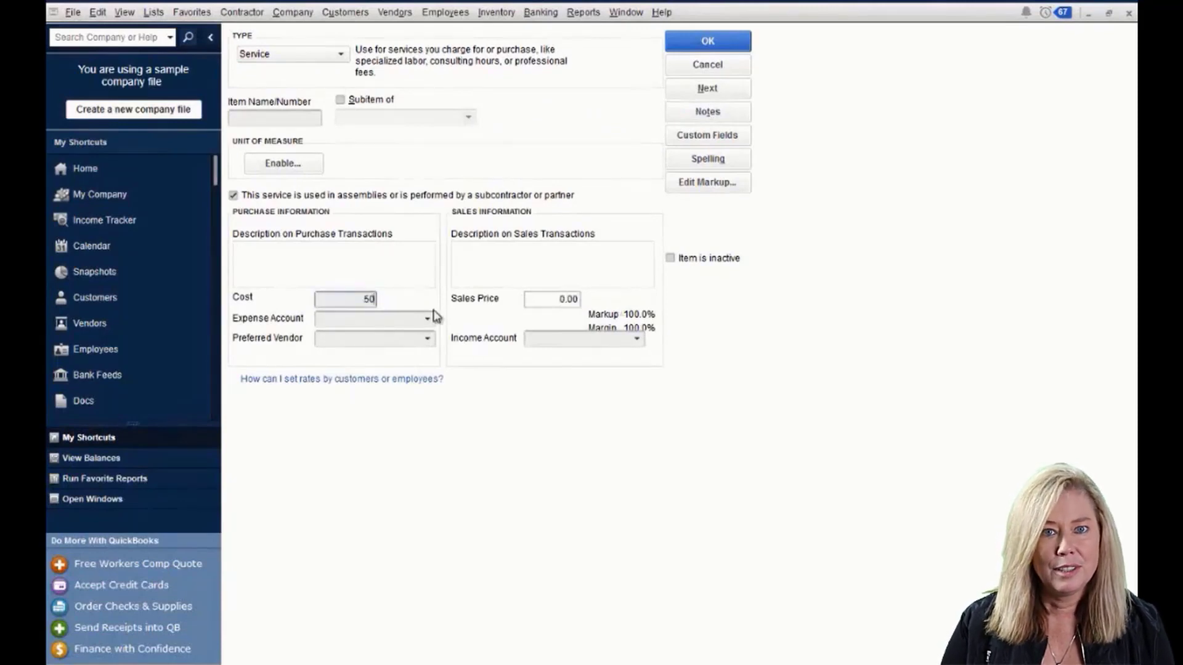
key("Tab")
left_click(555, 297)
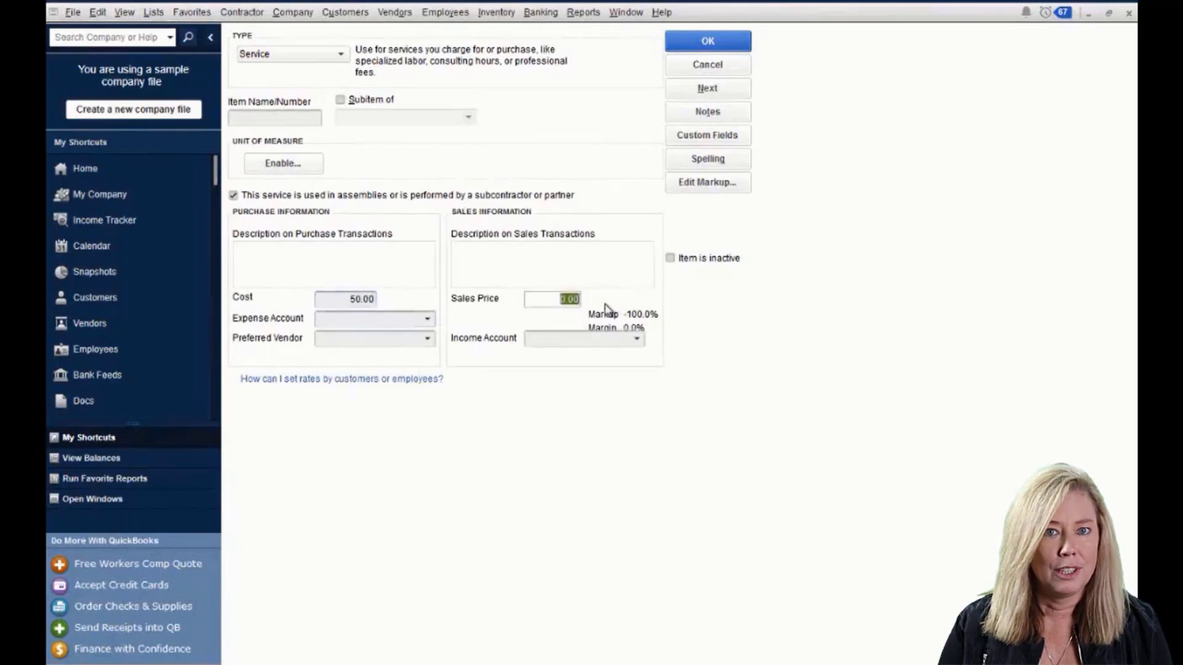
type("80")
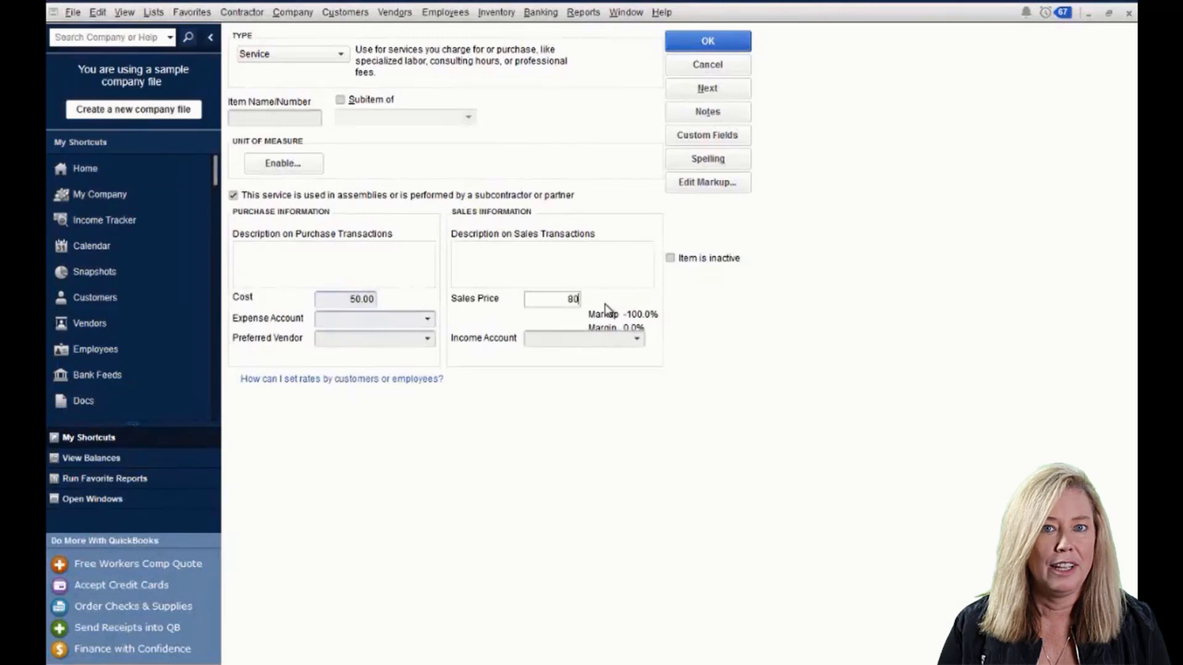
key("Tab")
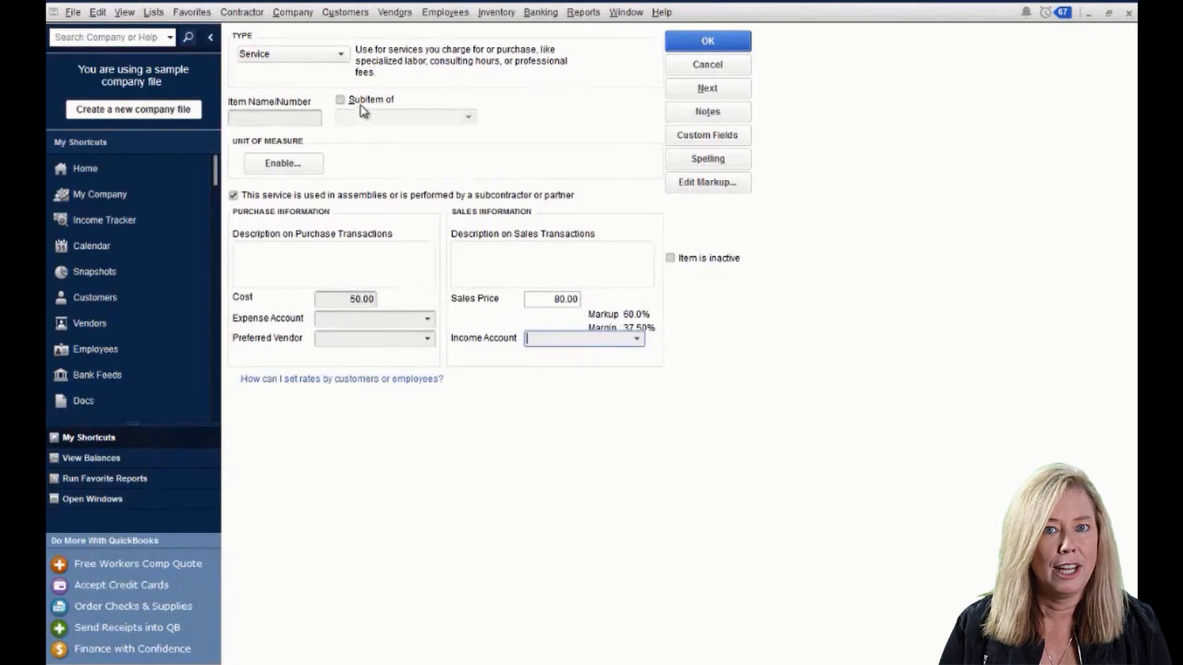
- Examine the new item's fields for the Inventory Part and Inventory Assembly types
left_click(340, 54)
left_click(306, 93)
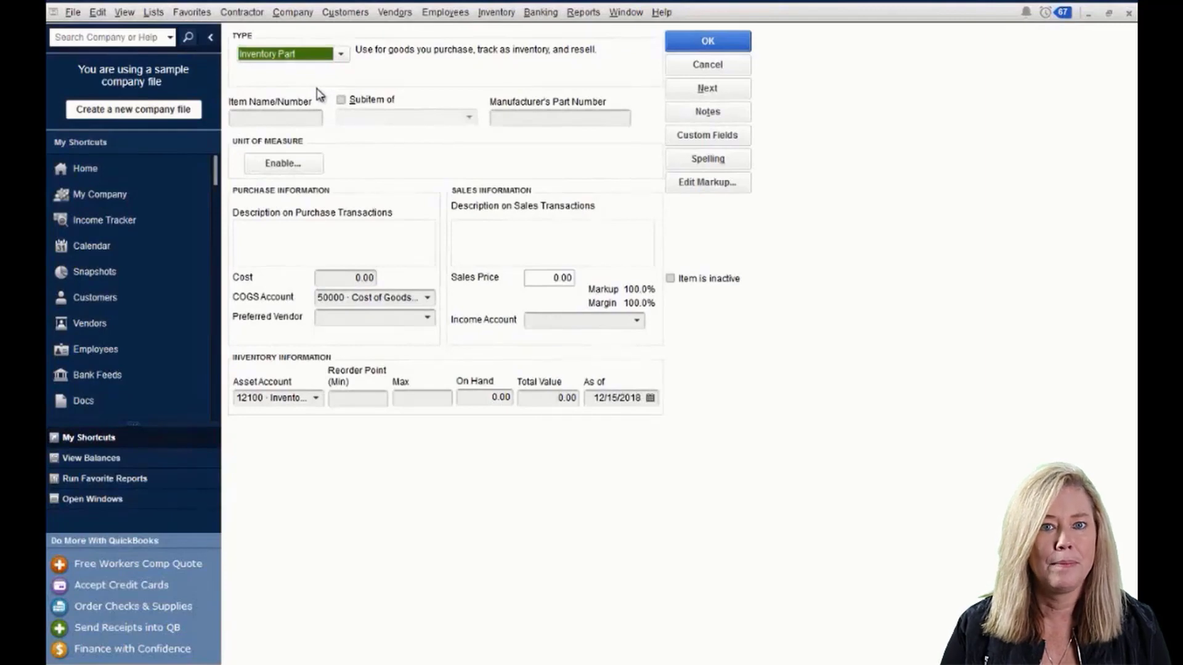
left_click(341, 55)
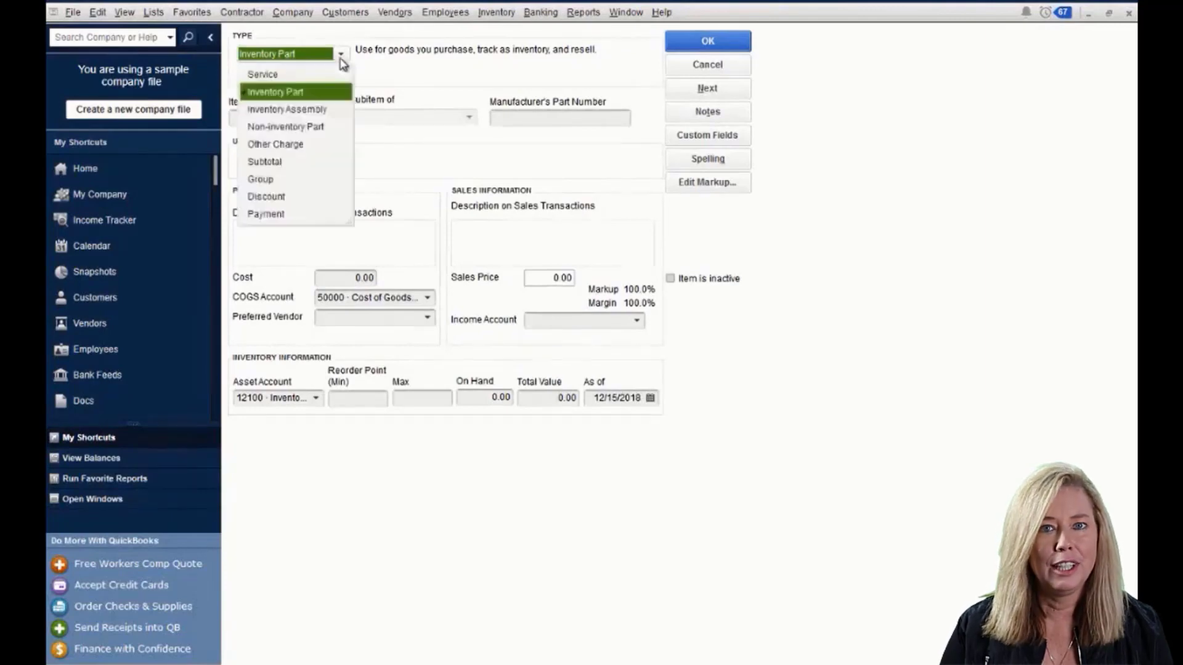
left_click(306, 109)
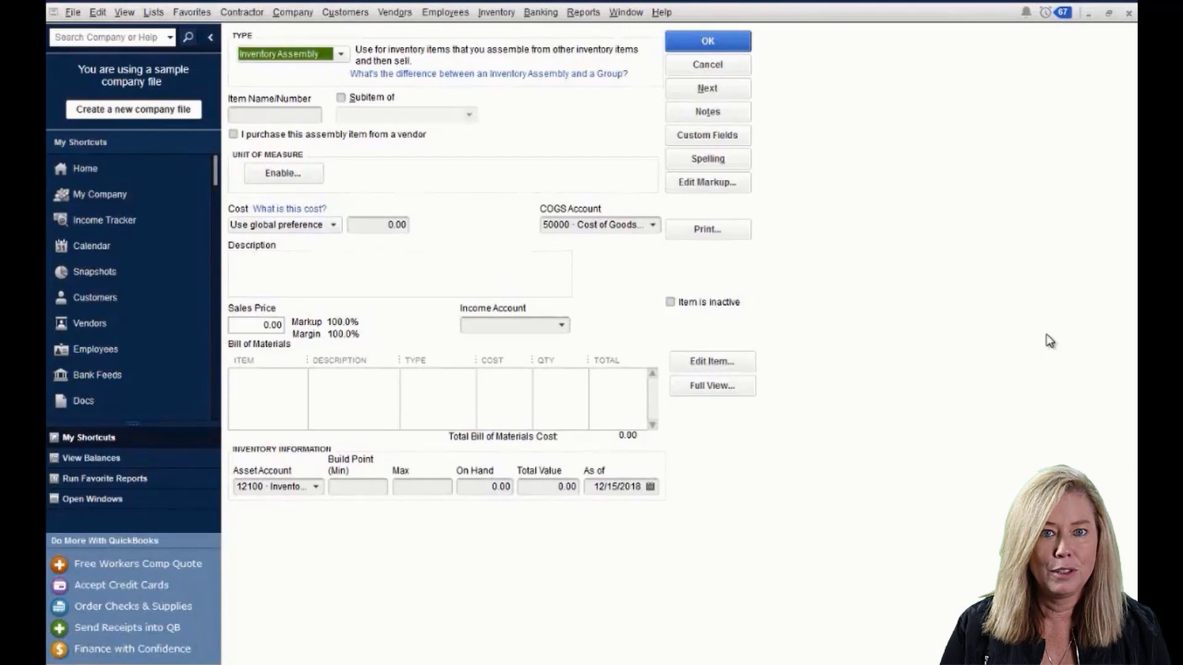
- Change the item type to Non-inventory Part and mark it as used in assemblies or purchased for a specific customer job
left_click(341, 54)
left_click(317, 125)
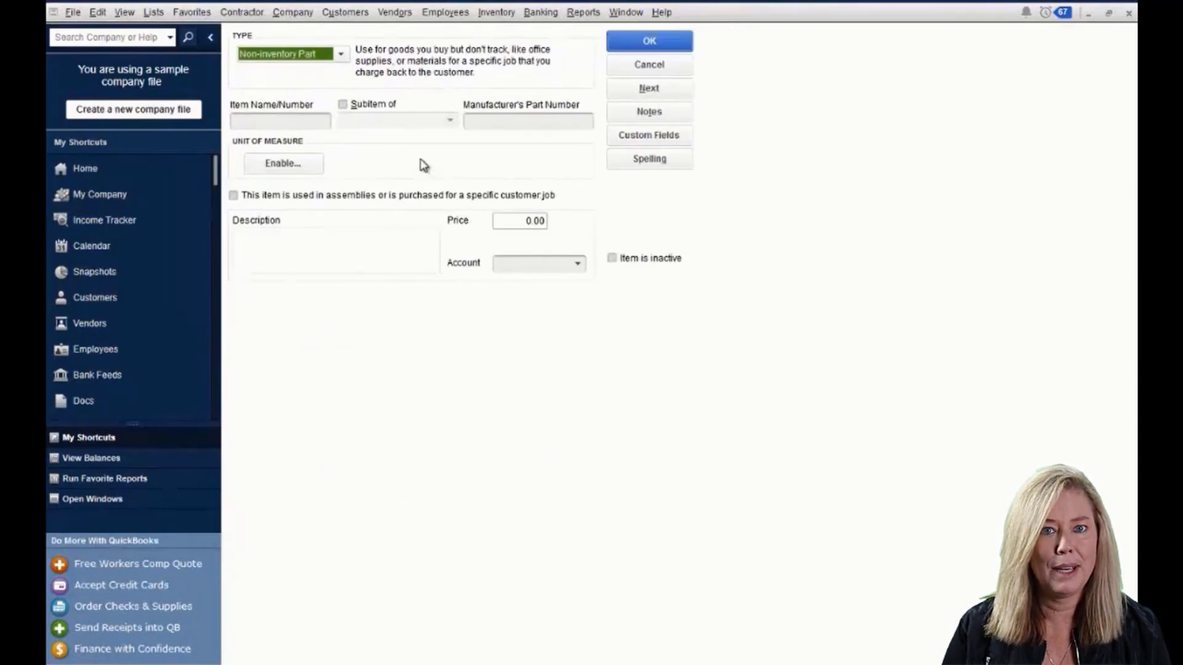
left_click(233, 196)
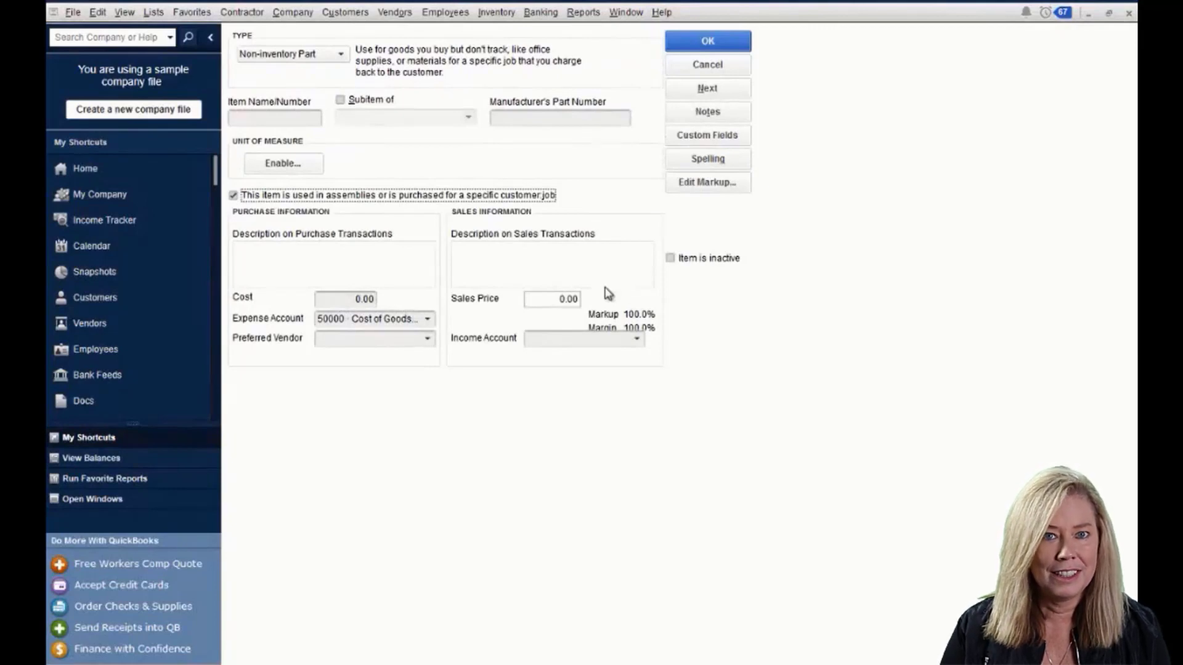
- Examine the new item's fields for the Other Charge, Subtotal and Group types
left_click(343, 58)
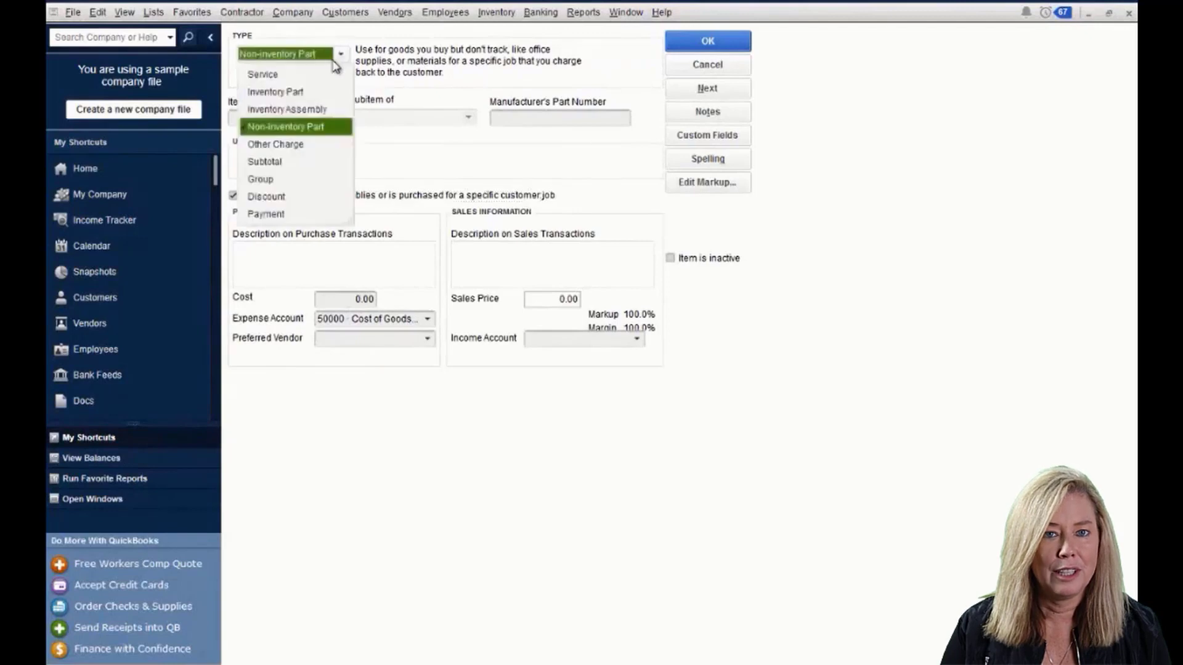
left_click(288, 145)
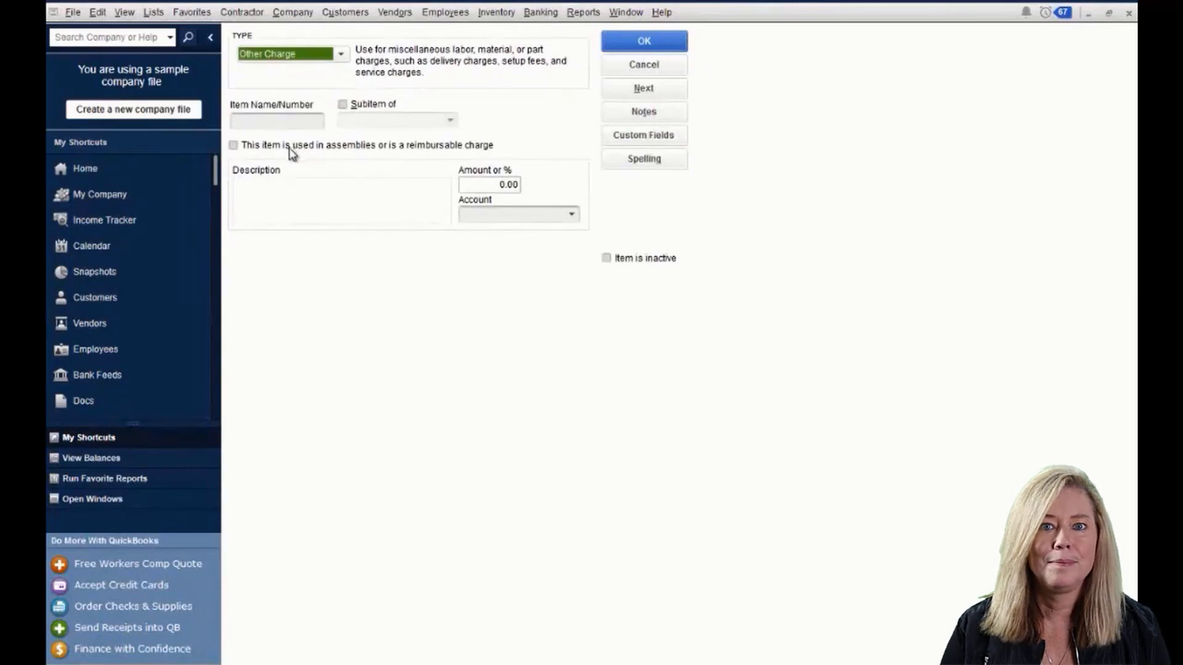
left_click(342, 54)
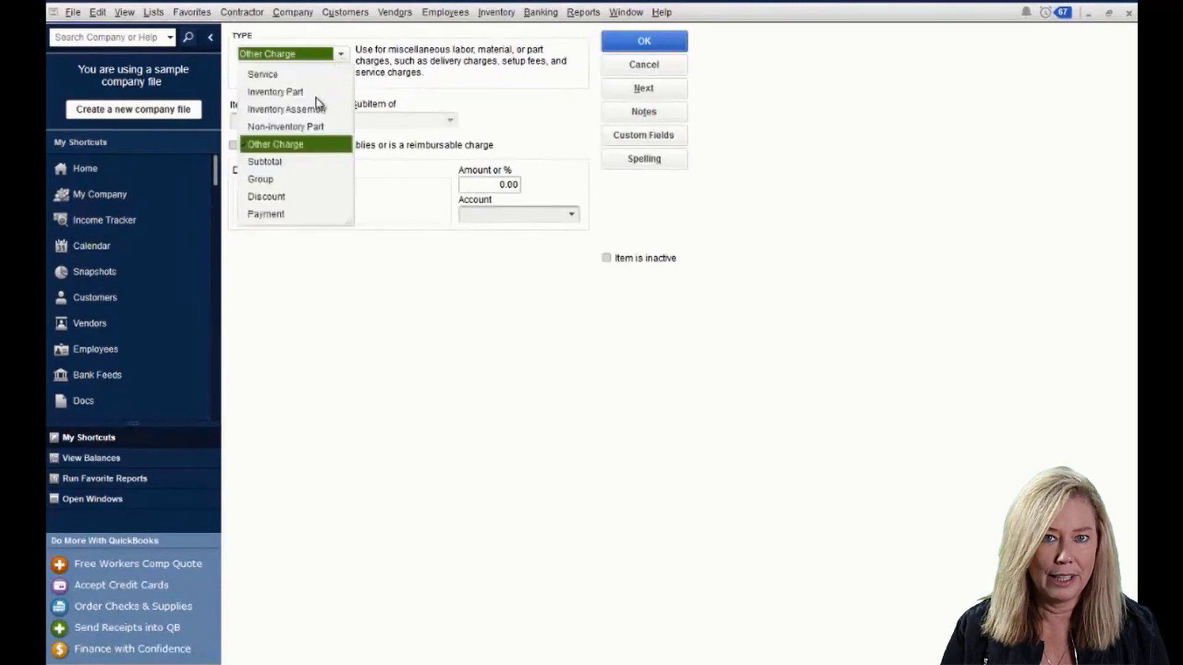
left_click(269, 164)
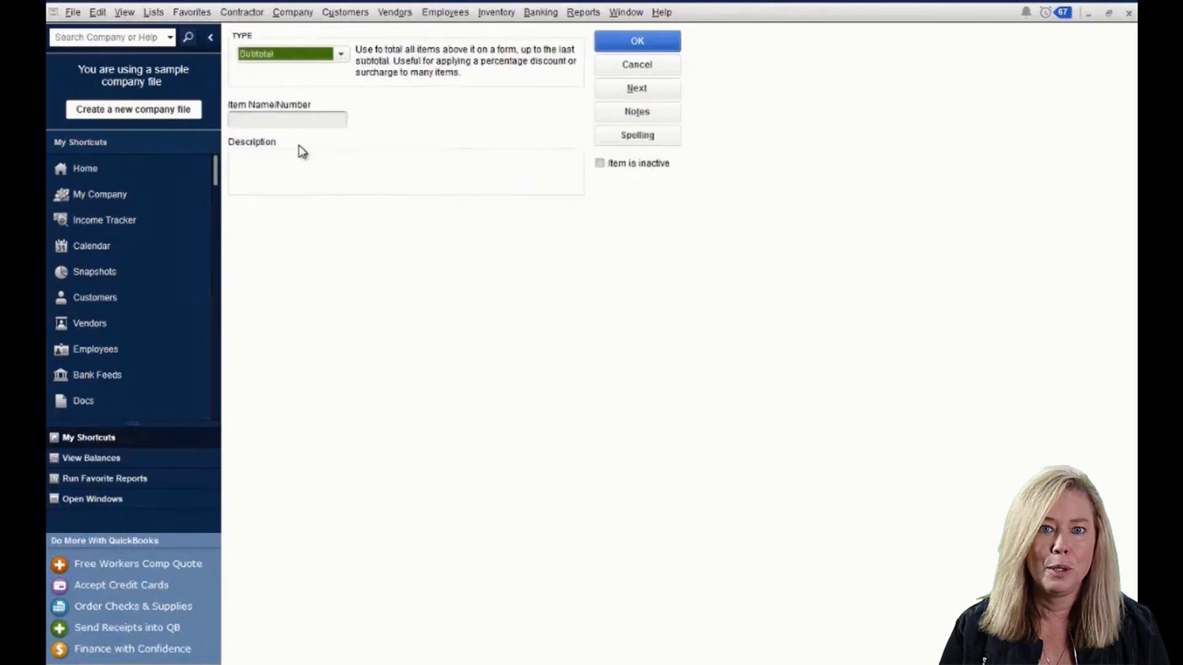
left_click(341, 56)
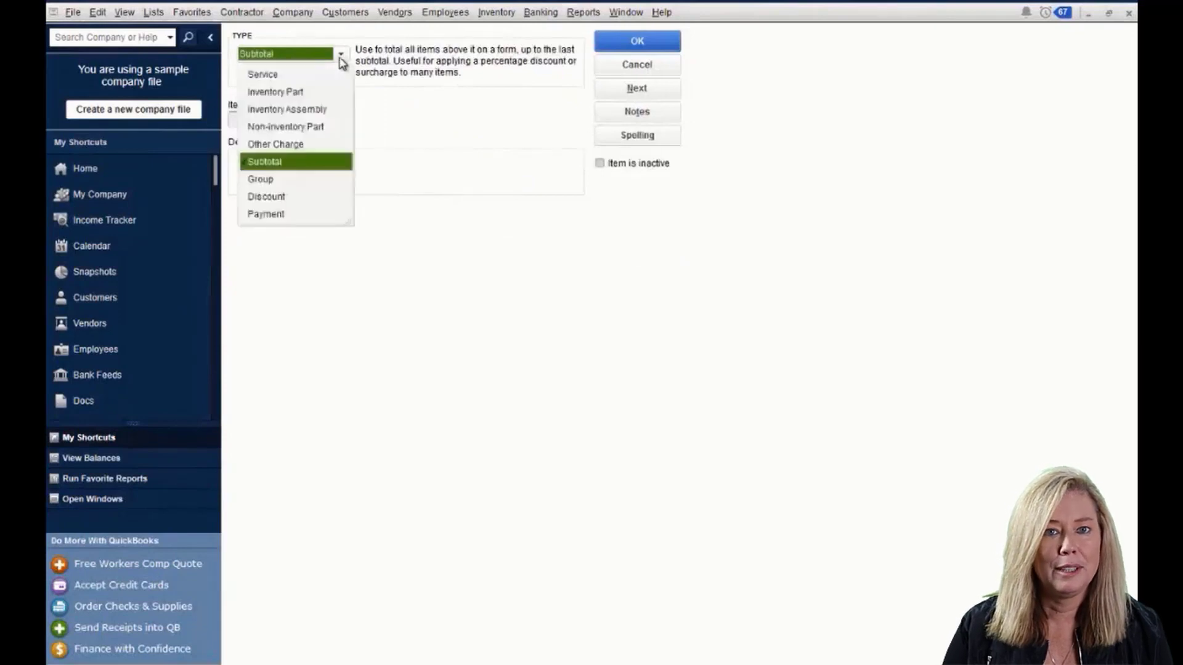
left_click(272, 180)
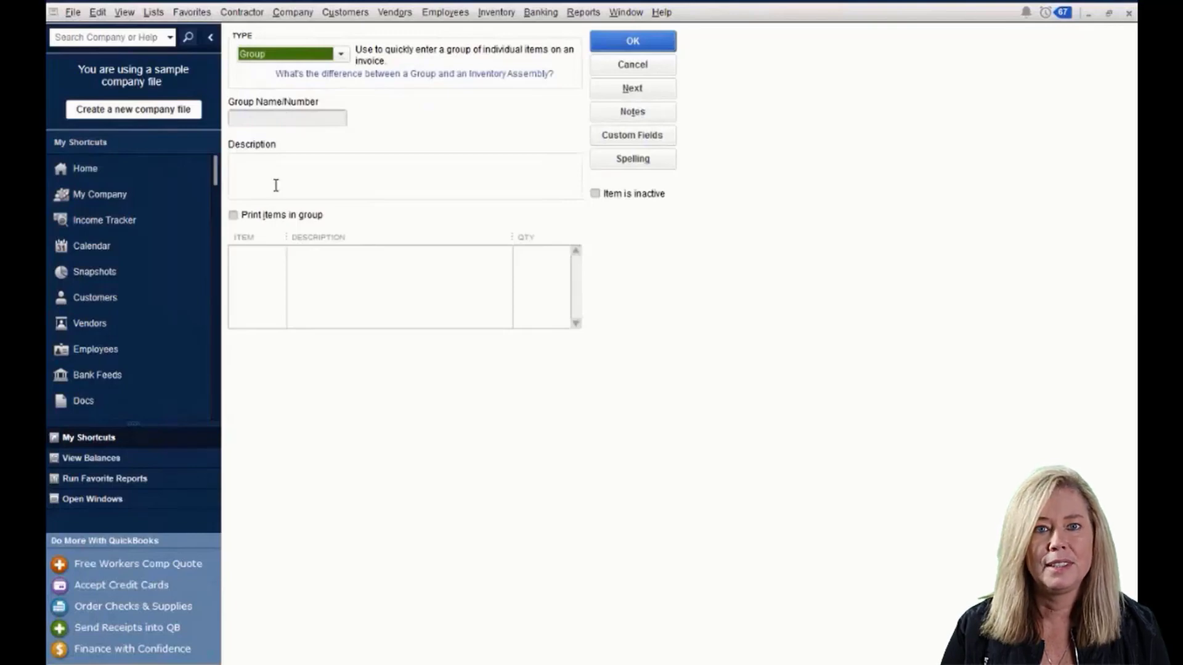
- Examine the fields for the Discount and Payment item types, and cancel the new item
left_click(341, 55)
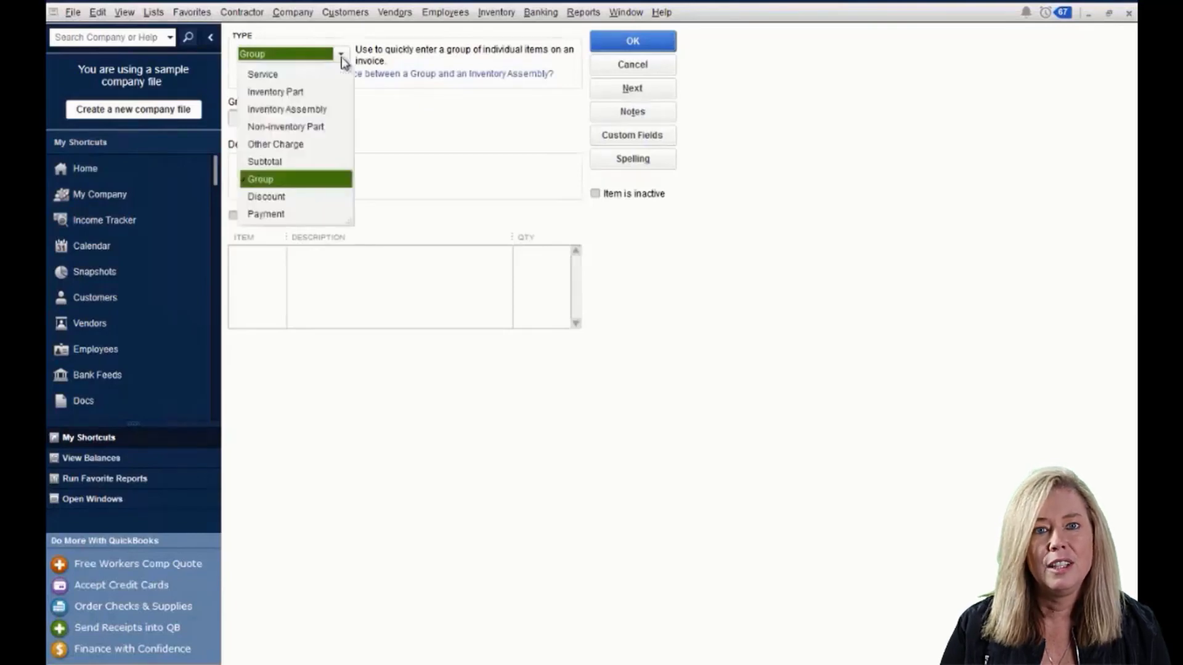
left_click(267, 197)
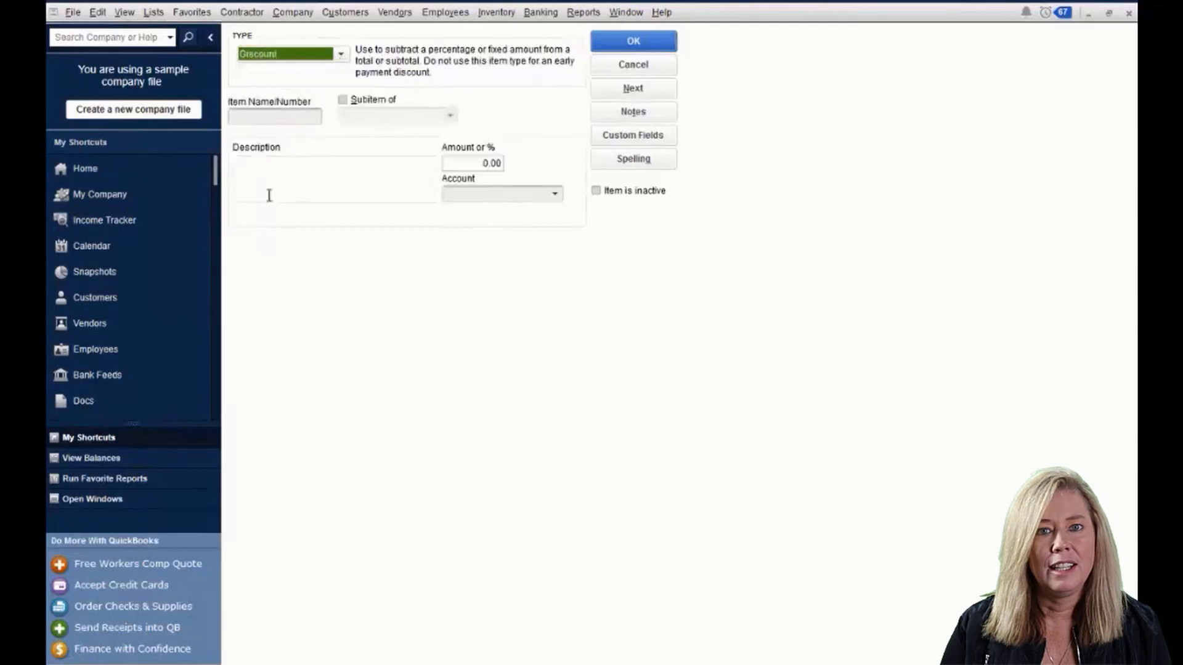
left_click(340, 55)
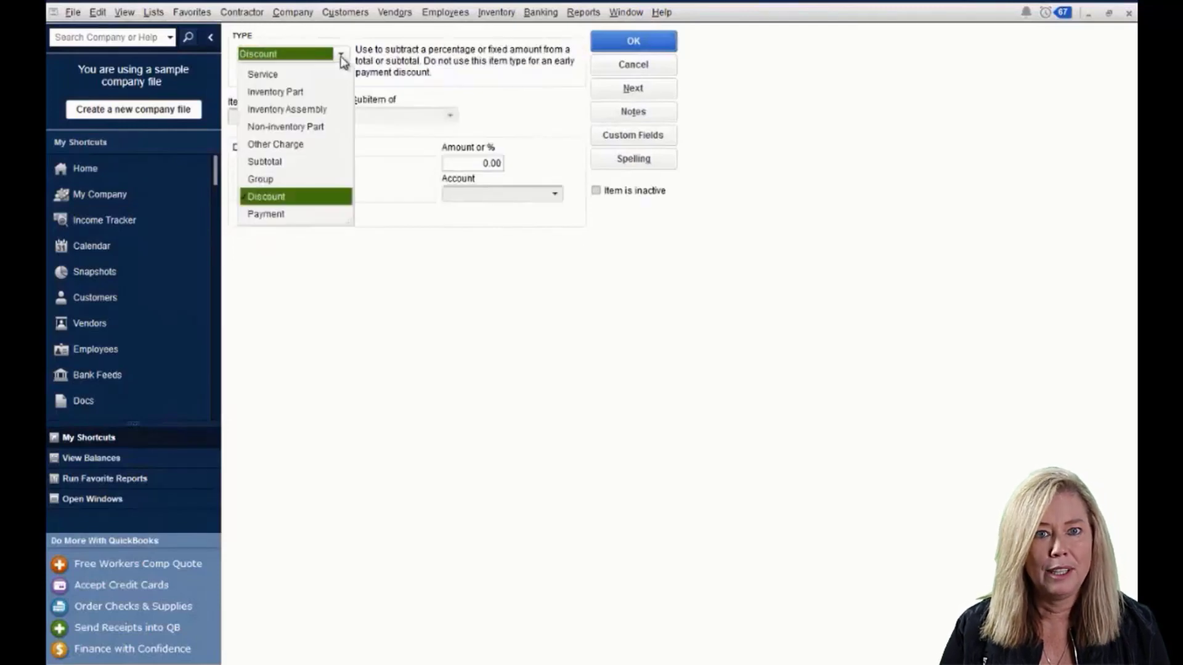
left_click(281, 214)
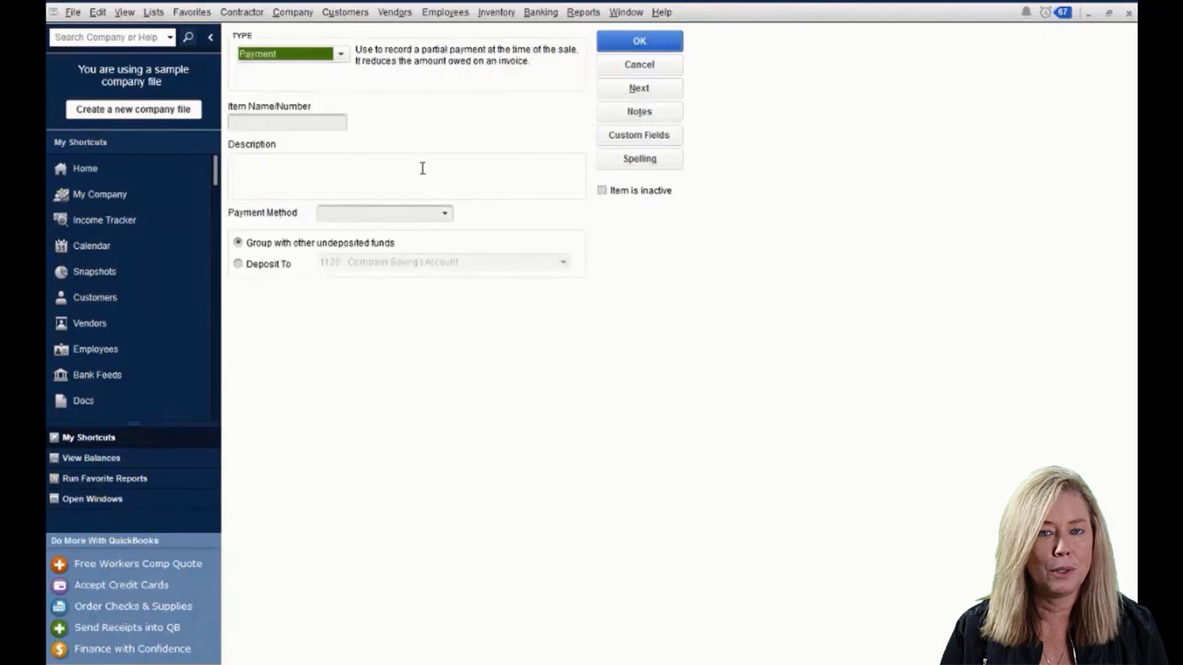
left_click(631, 69)
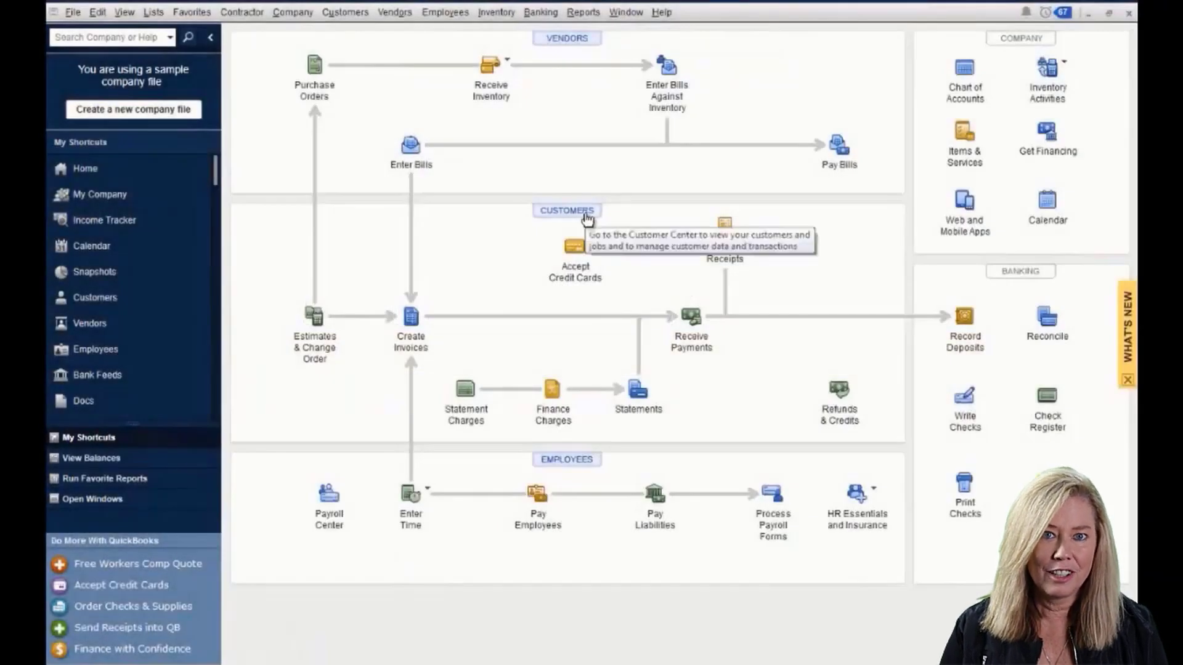
- In the Customer Center, view the customer with the Kitchen Remodel job, including that job and Cottage - New Construction
left_click(587, 217)
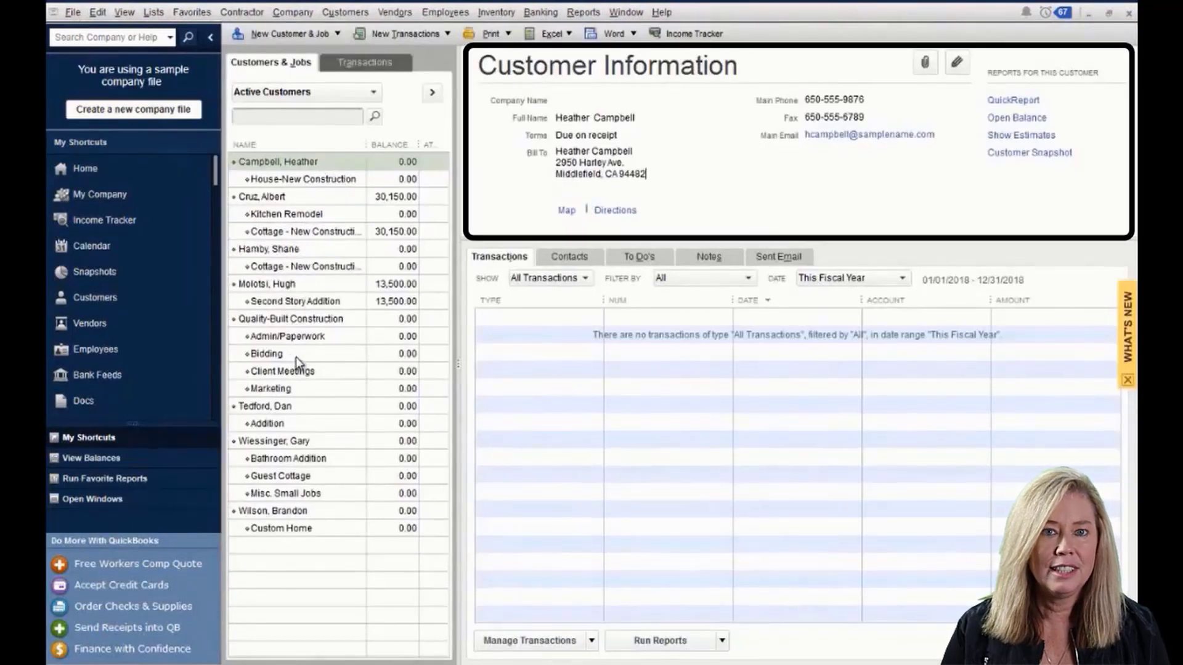
left_click(630, 192)
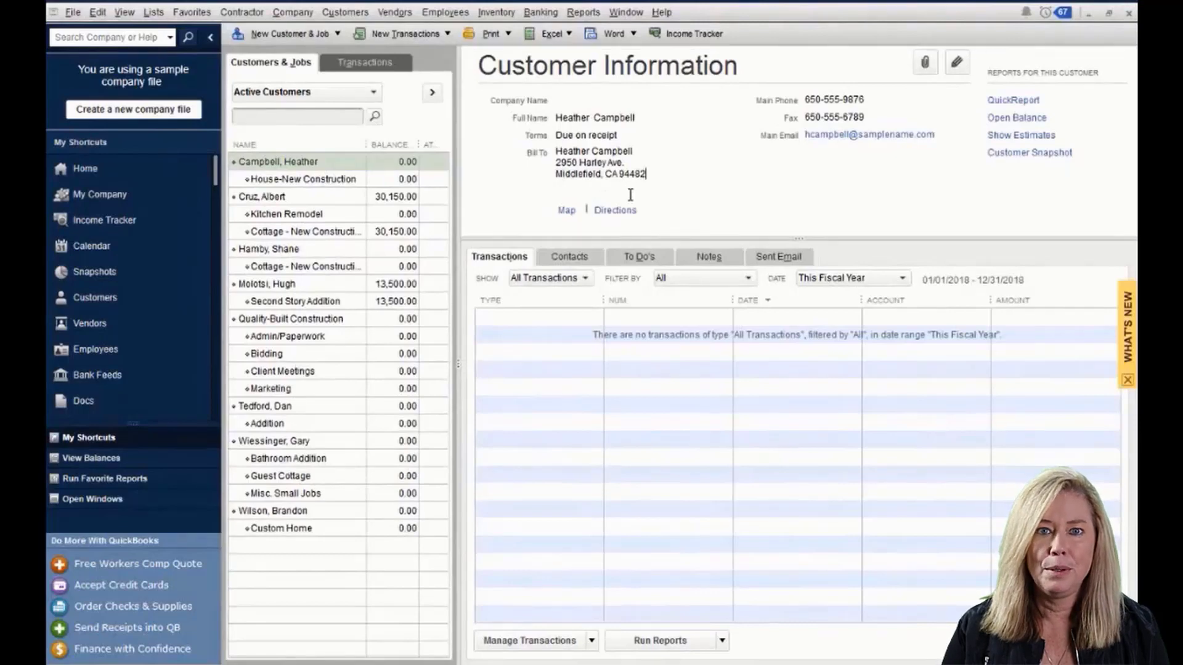
left_click(284, 201)
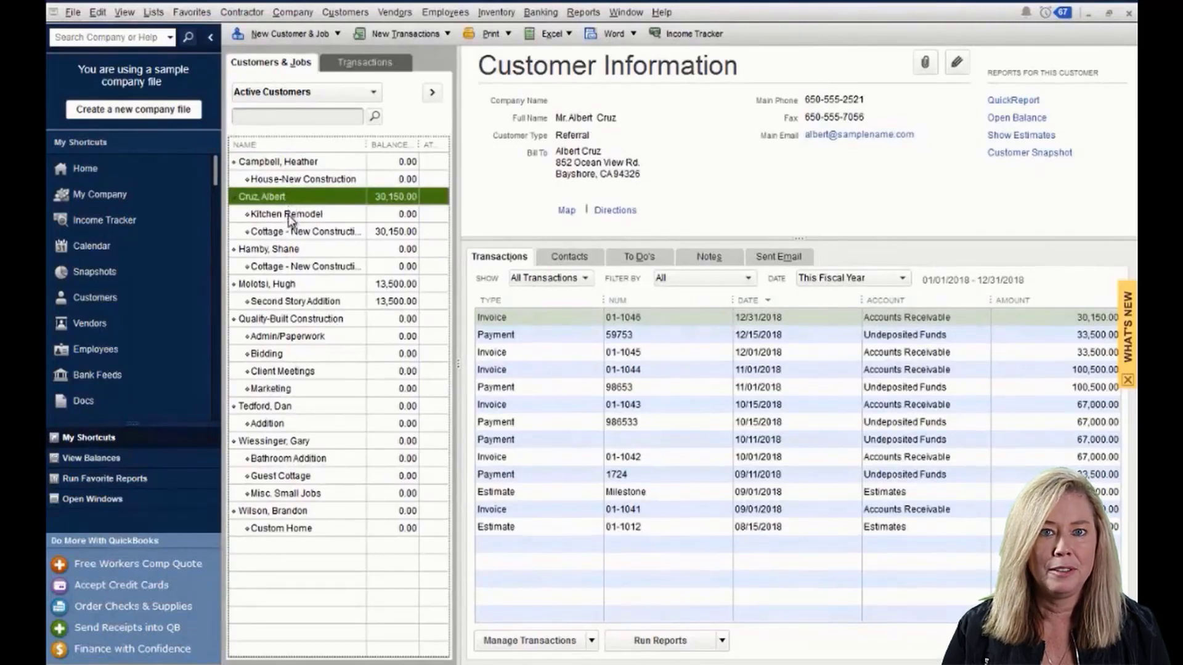
left_click(291, 216)
left_click(293, 232)
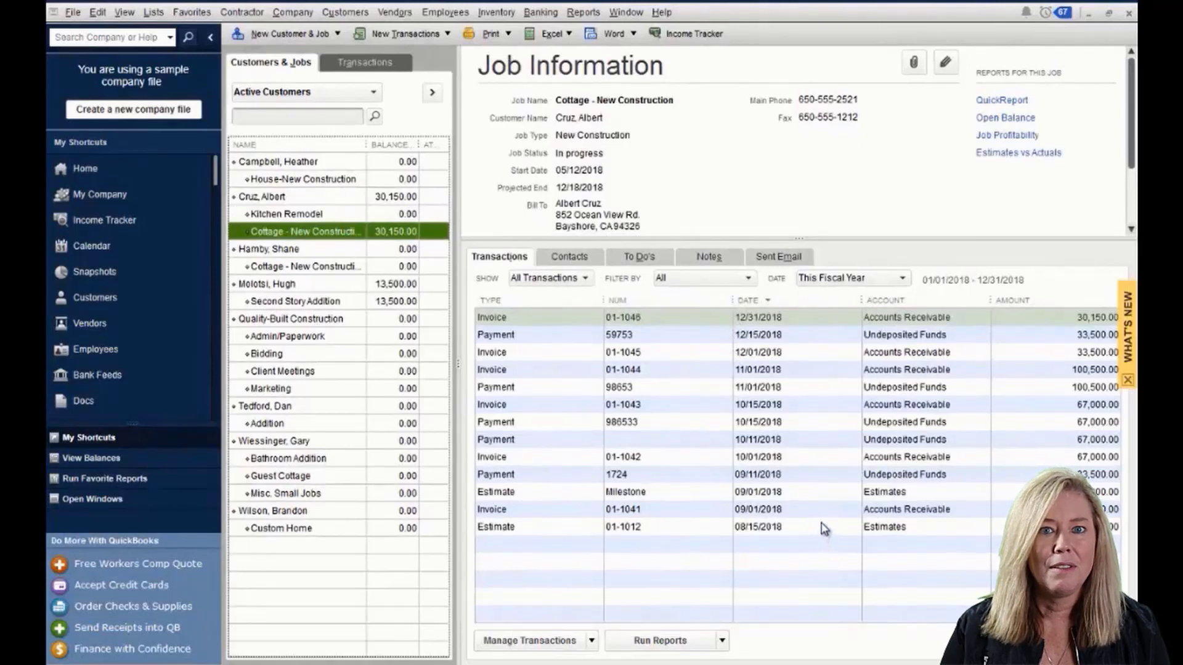
- Add a job under the customer with the Kitchen Remodel job and name it "name 123456"
left_click(275, 197)
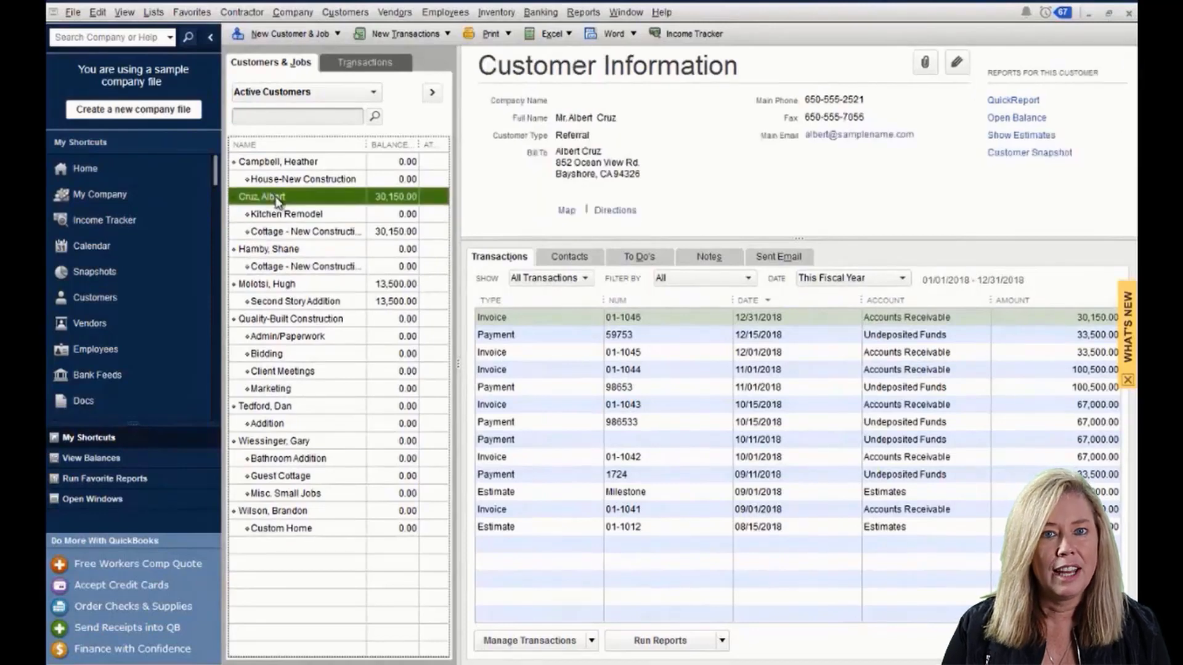
left_click(337, 35)
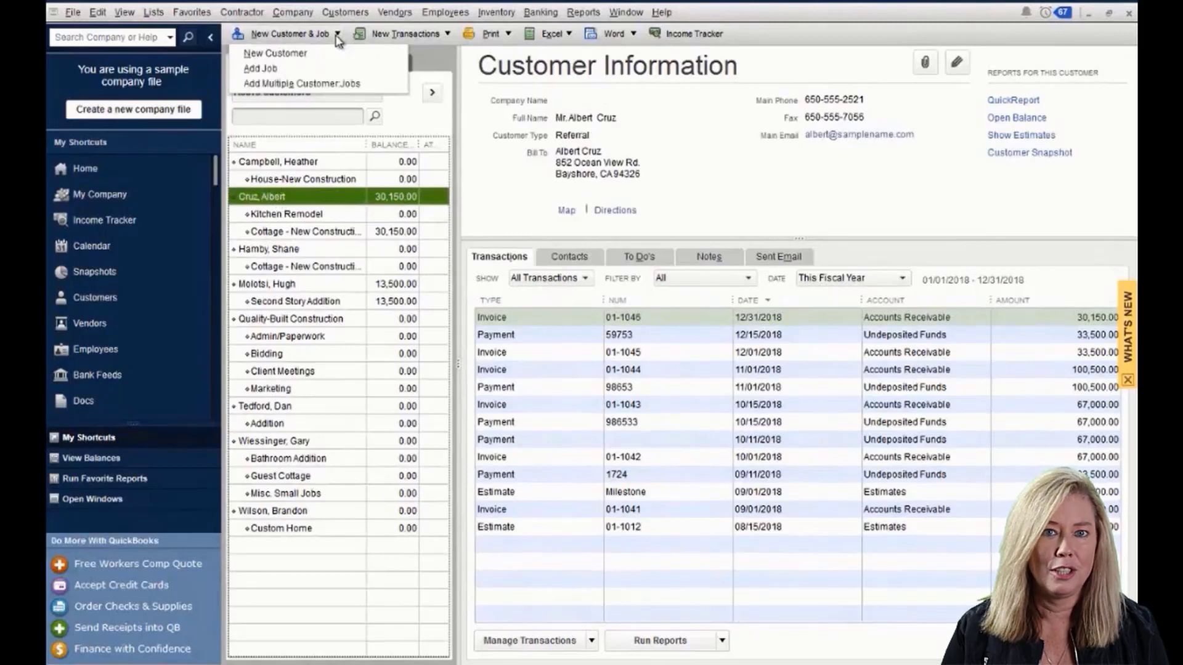
left_click(320, 70)
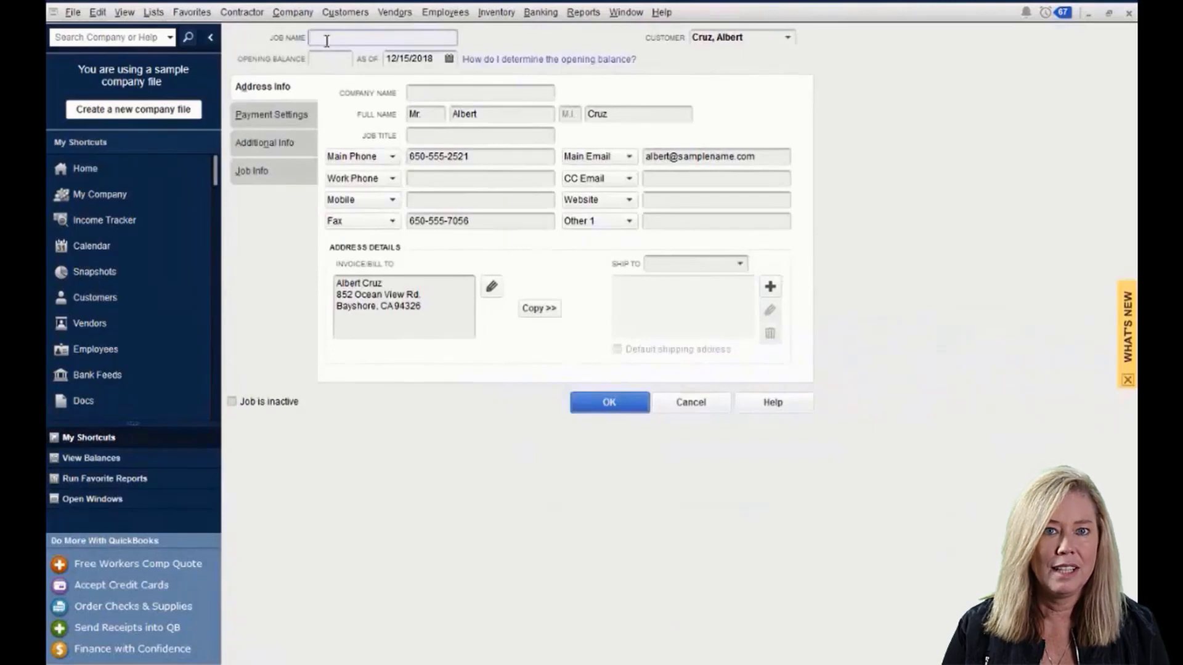
type("name ")
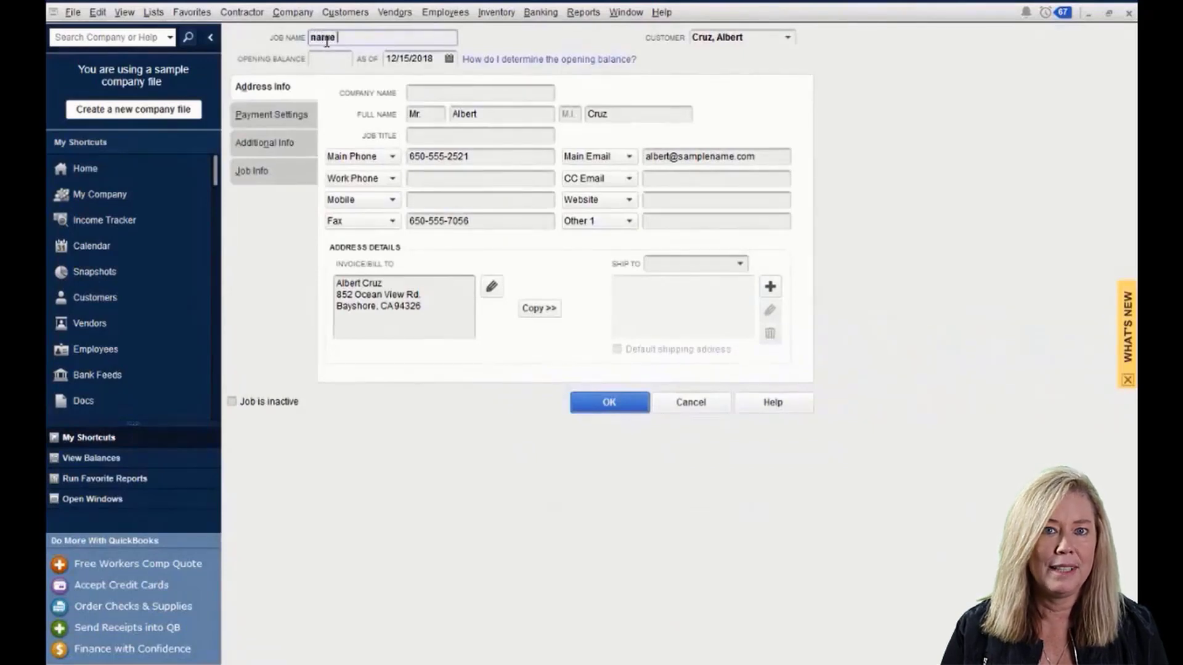
type("number")
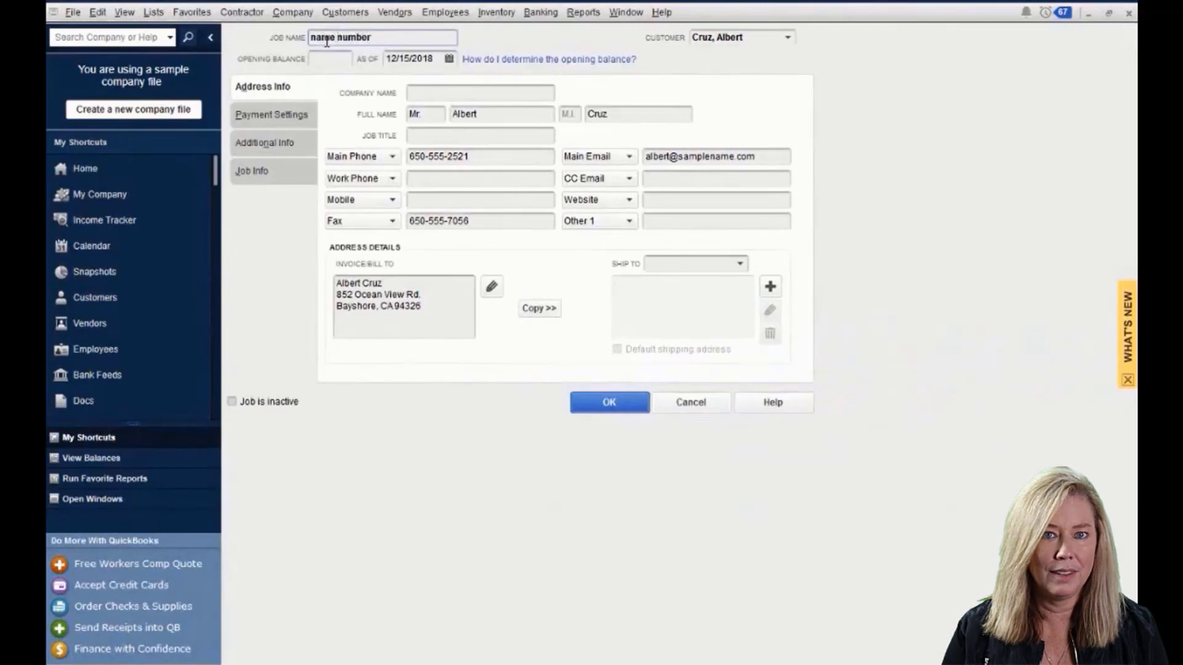
key("BackSpace")
key("BackSpace")
key("BackSpace")
key("BackSpace")
key("BackSpace")
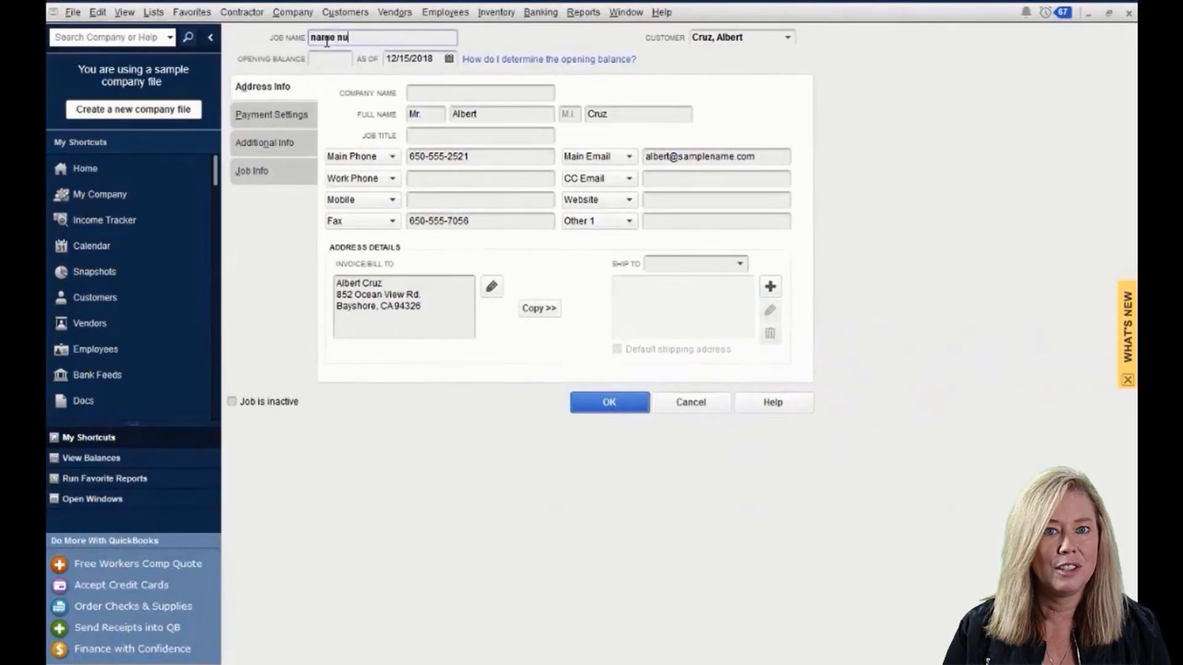
type("123456")
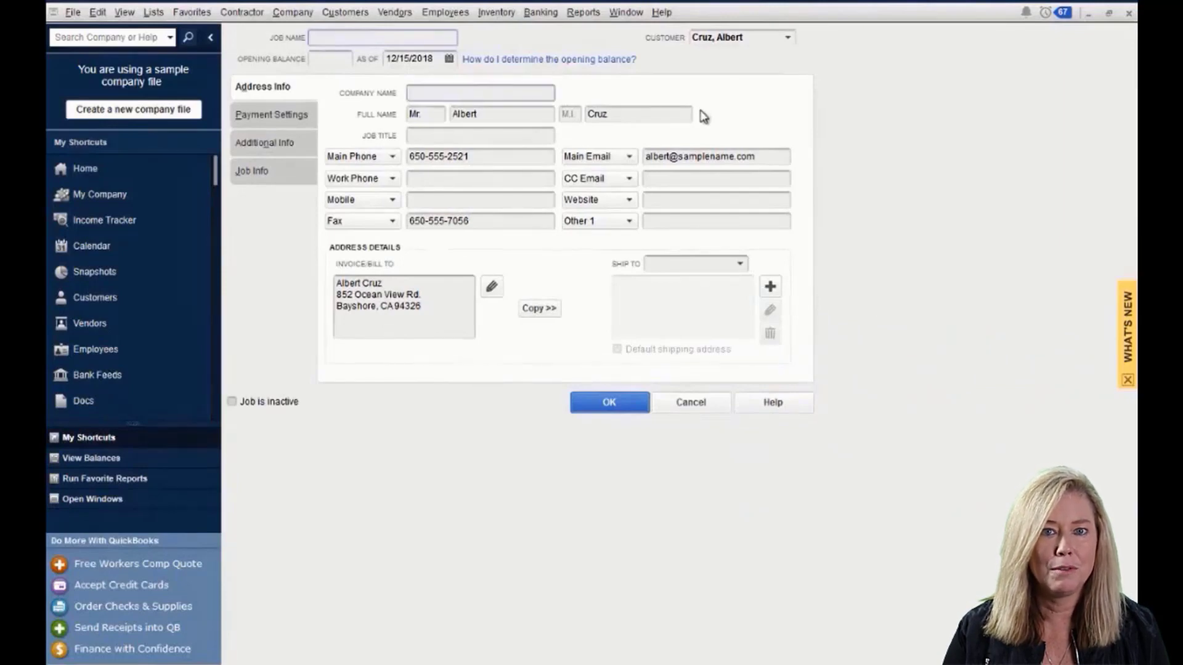
- Copy the billing address to the default shipping address Ship To 1, and review the job's payment settings and customer types
left_click(555, 319)
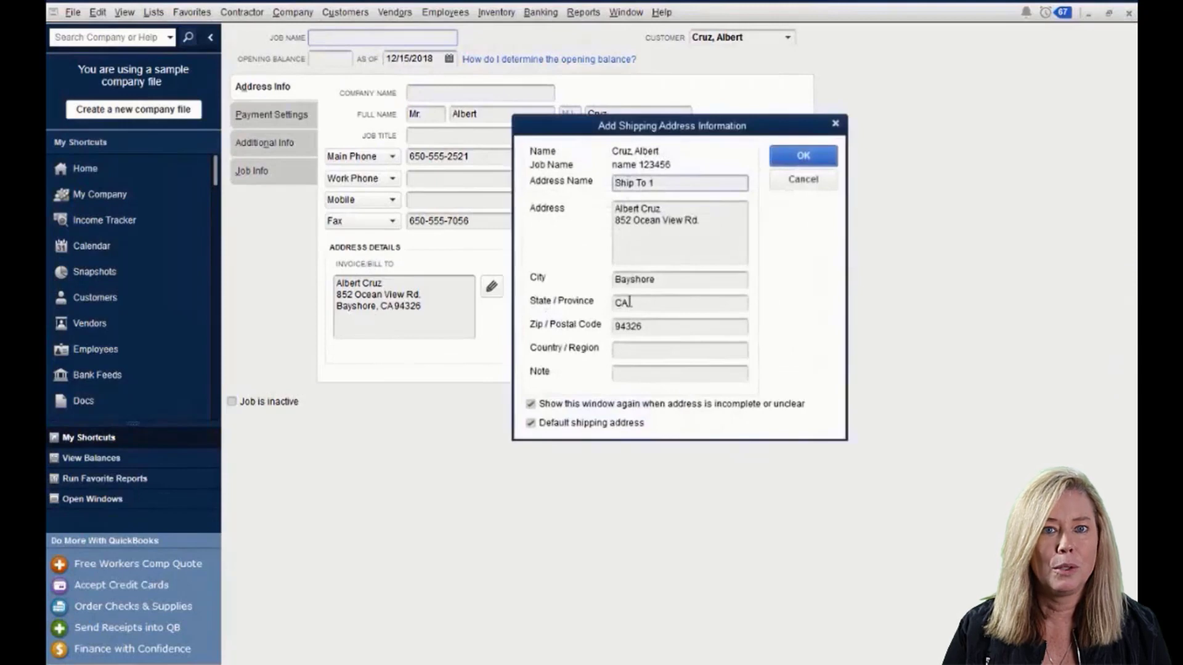
key("Return")
left_click(286, 114)
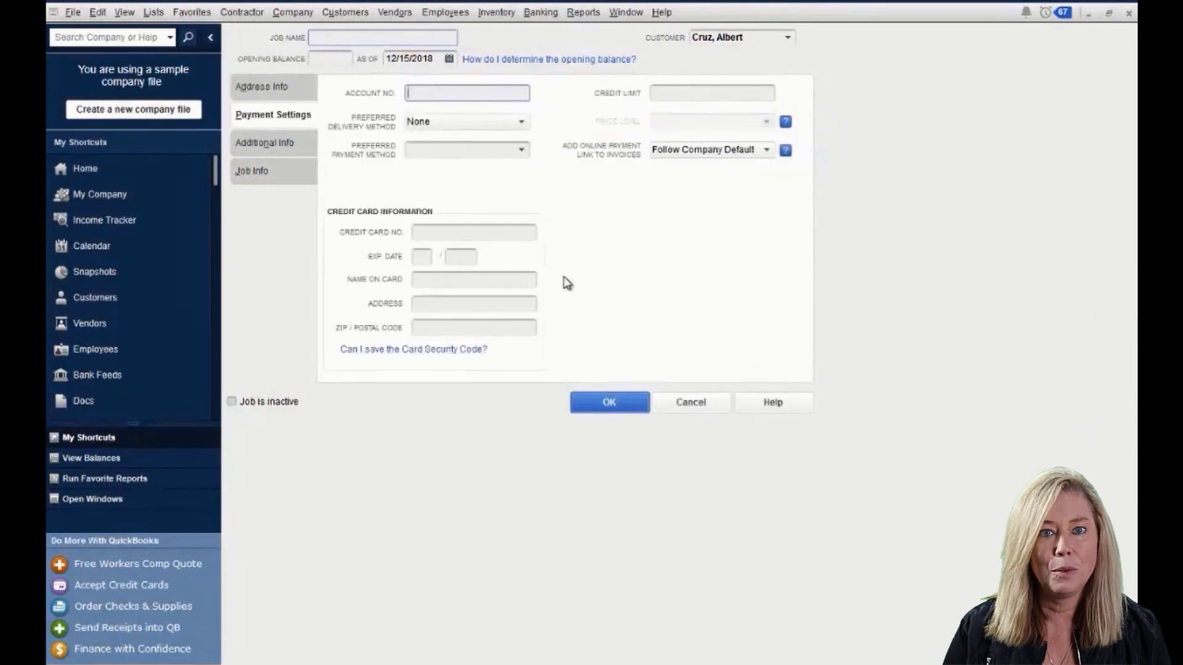
left_click(285, 144)
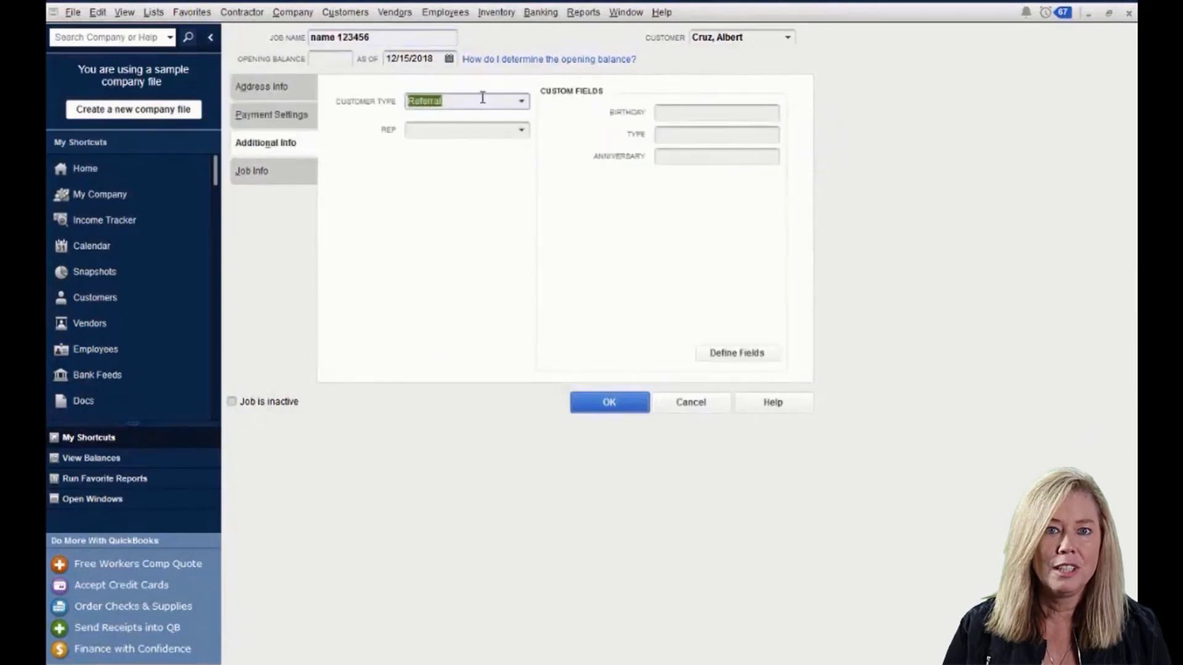
left_click(522, 101)
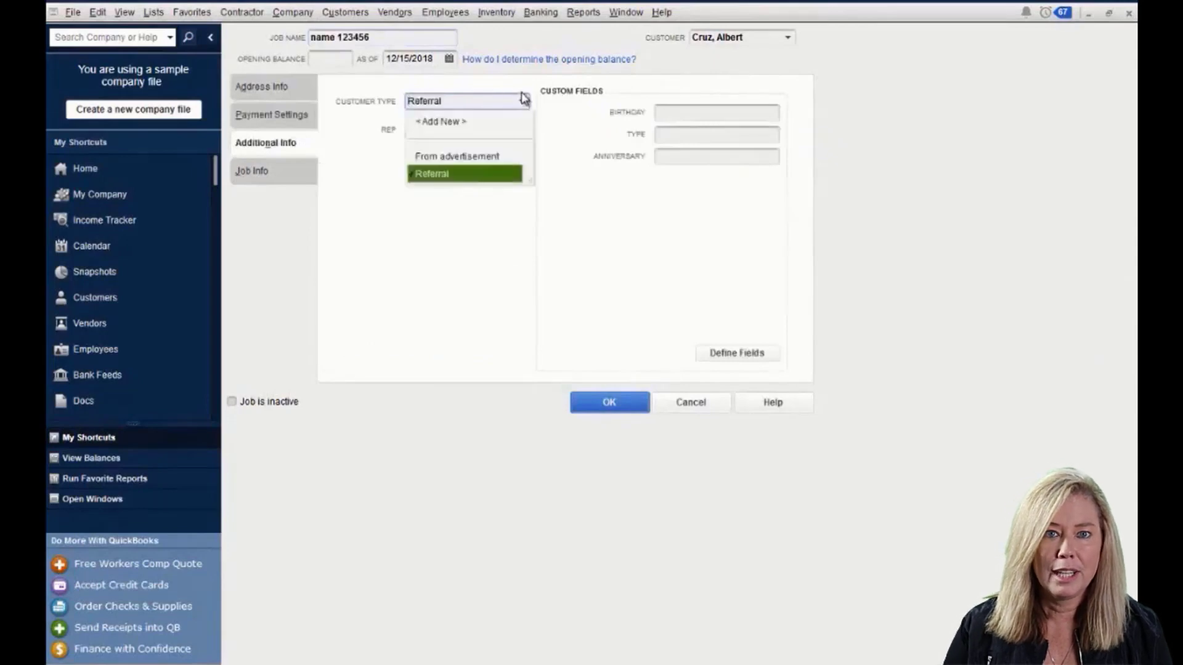
left_click(523, 101)
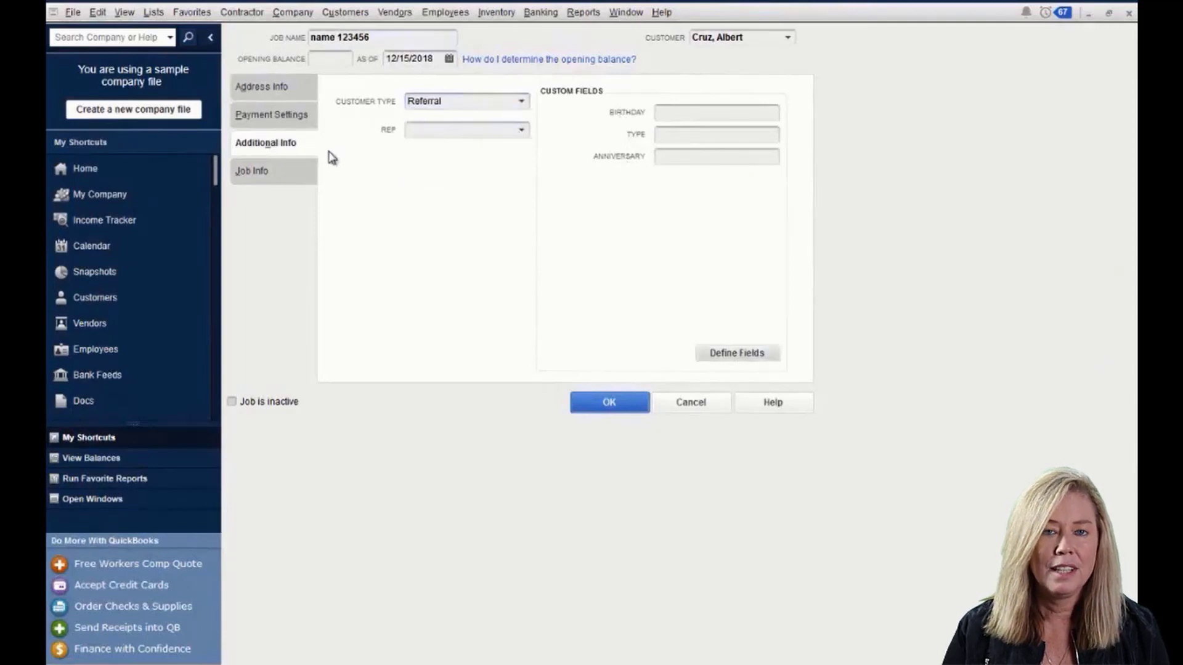
- Review the job type, job status and date fields in the job details, and save the new job
left_click(287, 170)
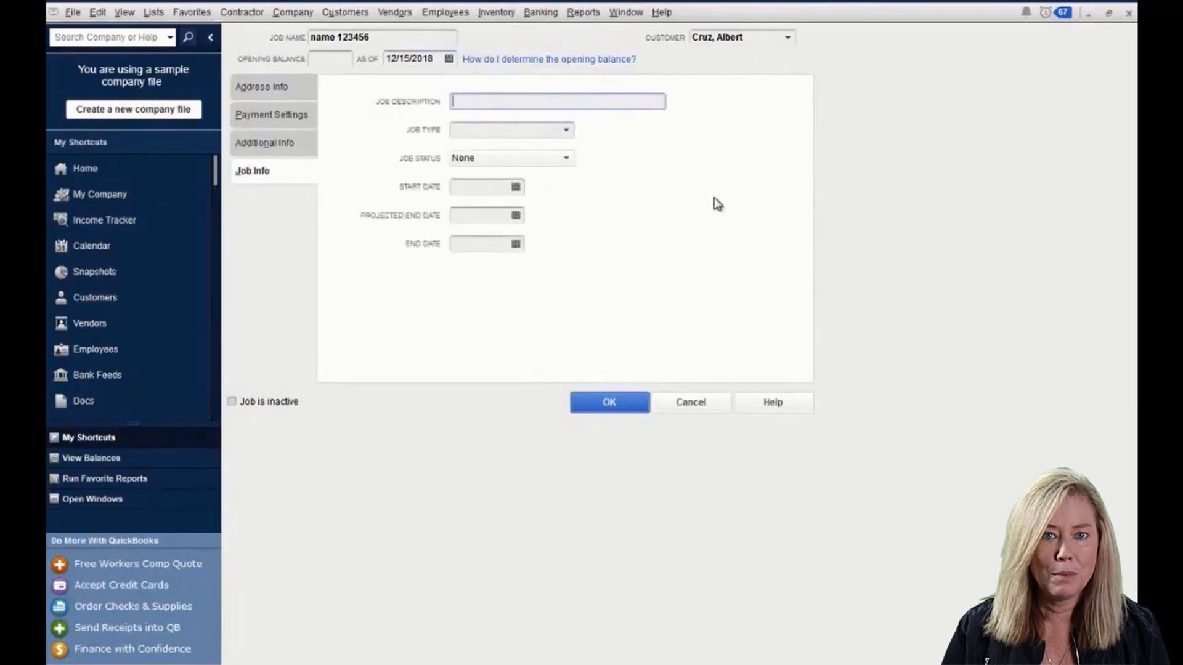
left_click(565, 132)
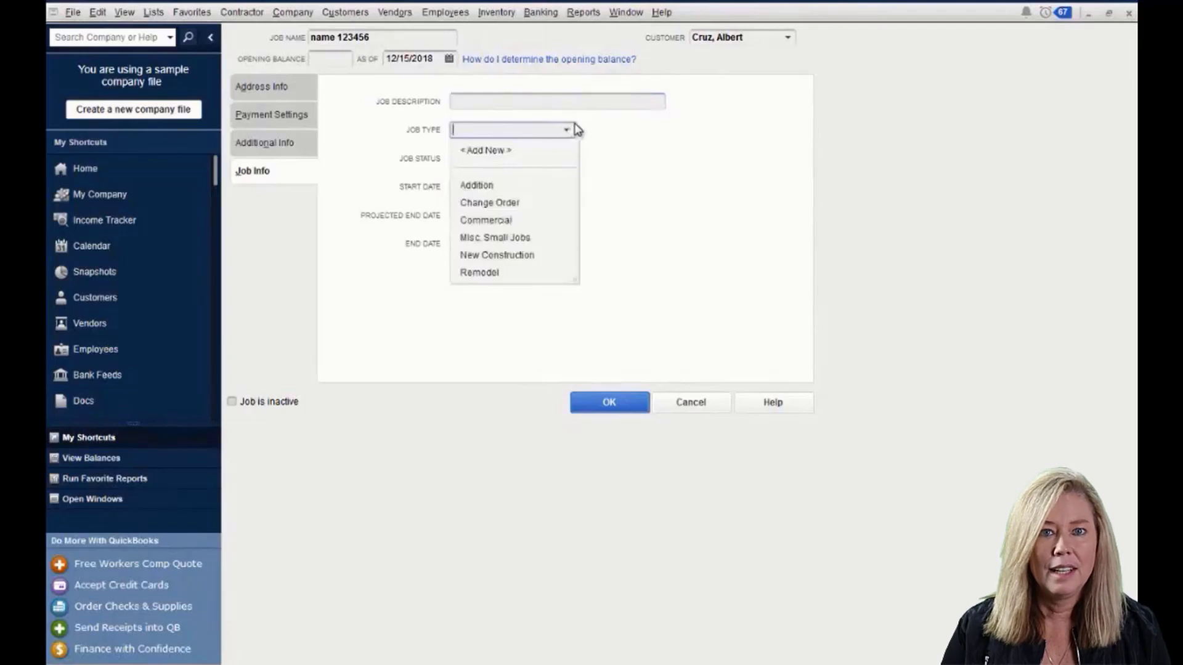
left_click(567, 159)
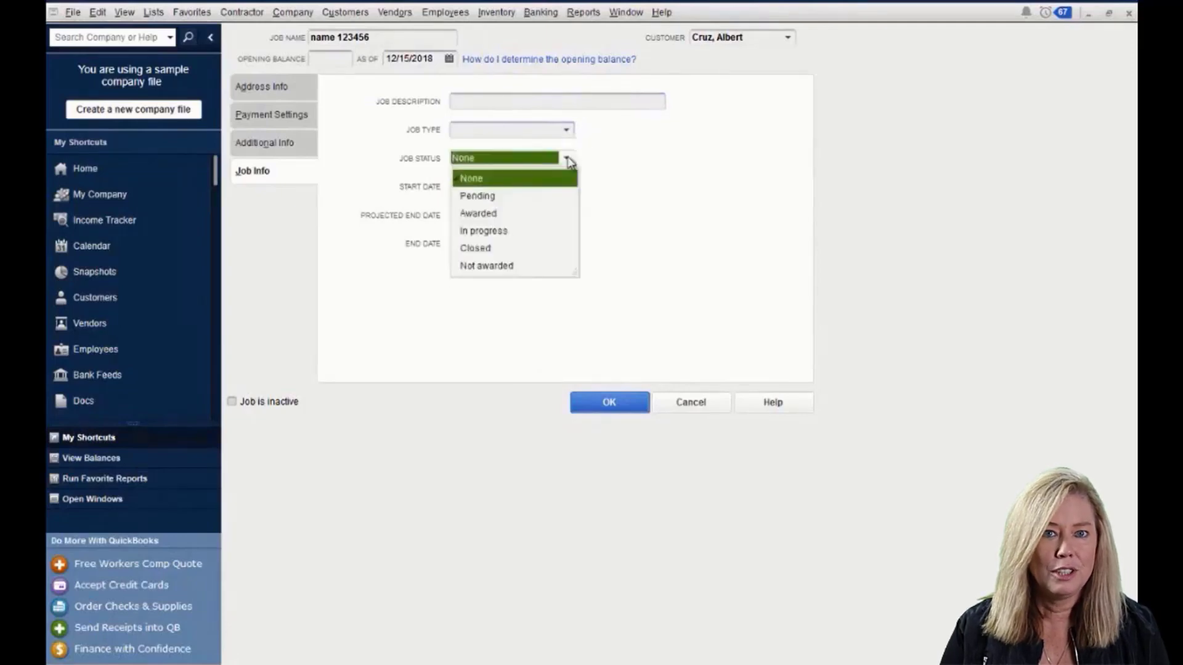
left_click(596, 158)
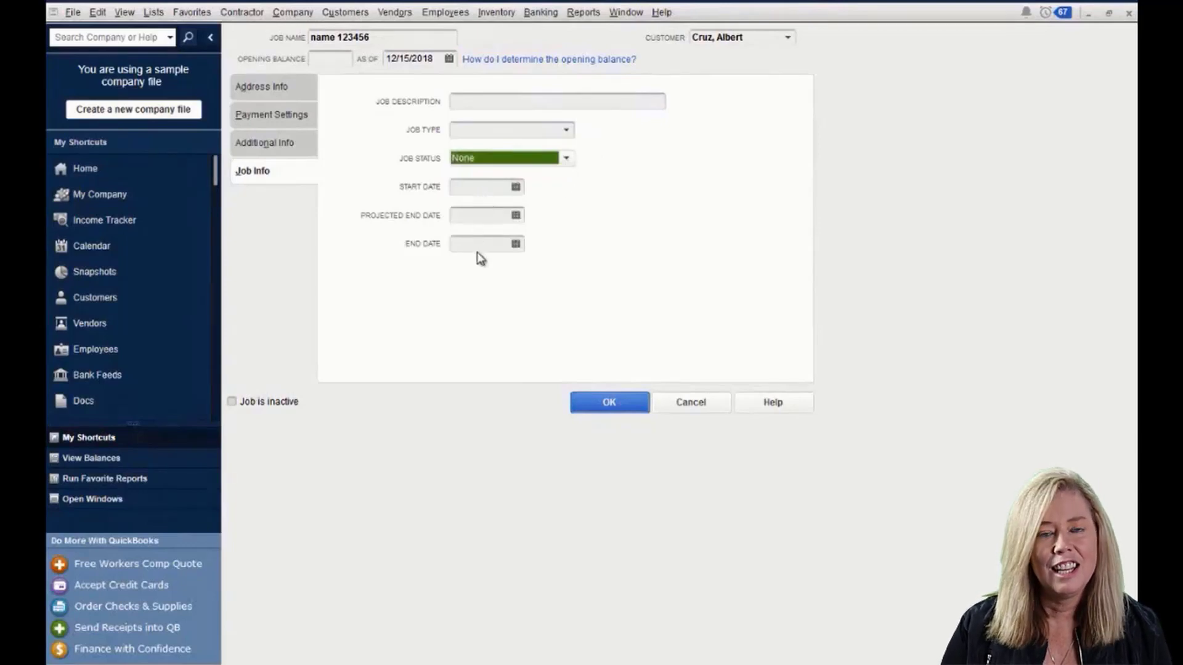
left_click(635, 408)
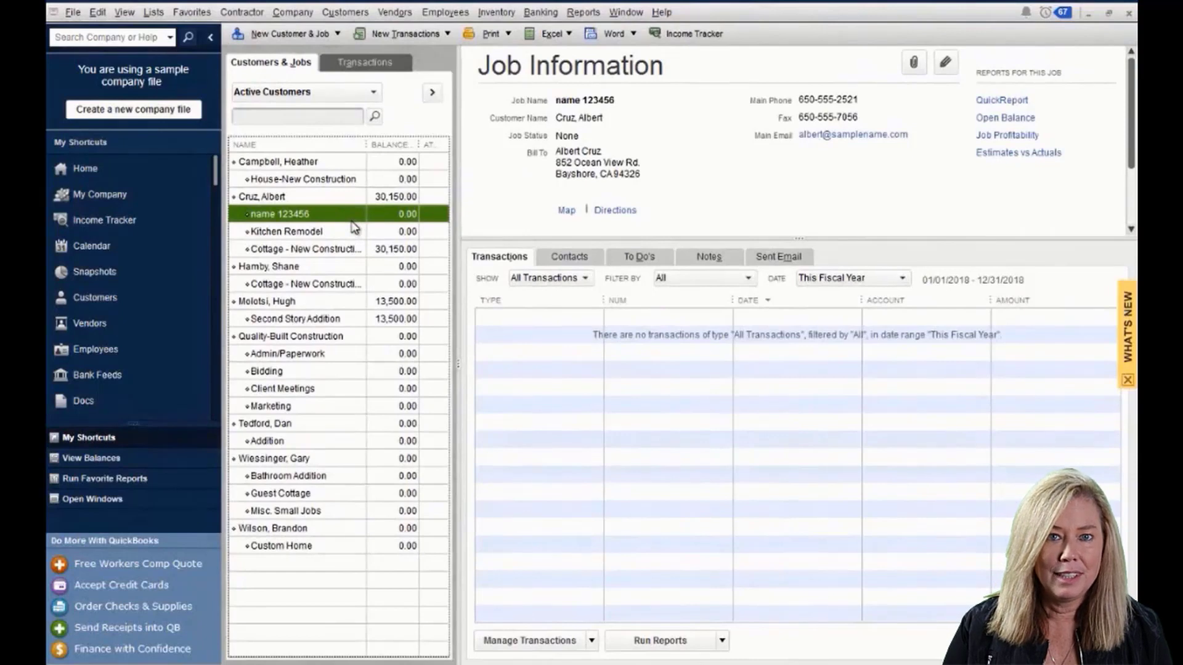
- Add a job named "sub job" beneath the Kitchen Remodel job and save it
left_click(277, 198)
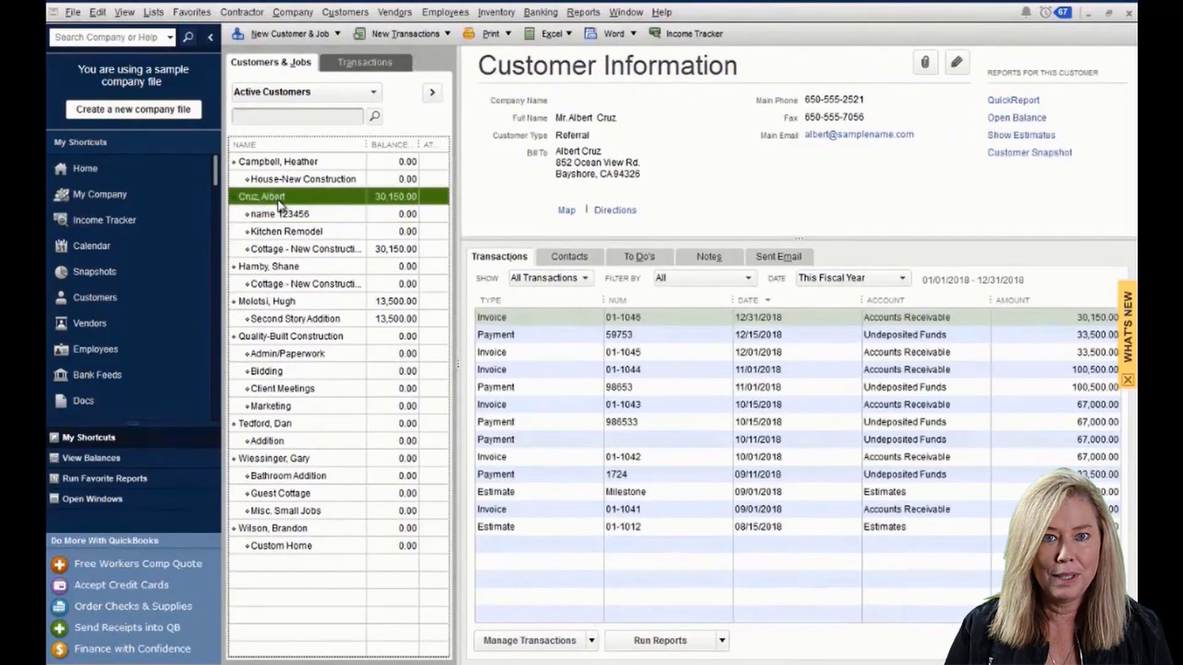
left_click(288, 232)
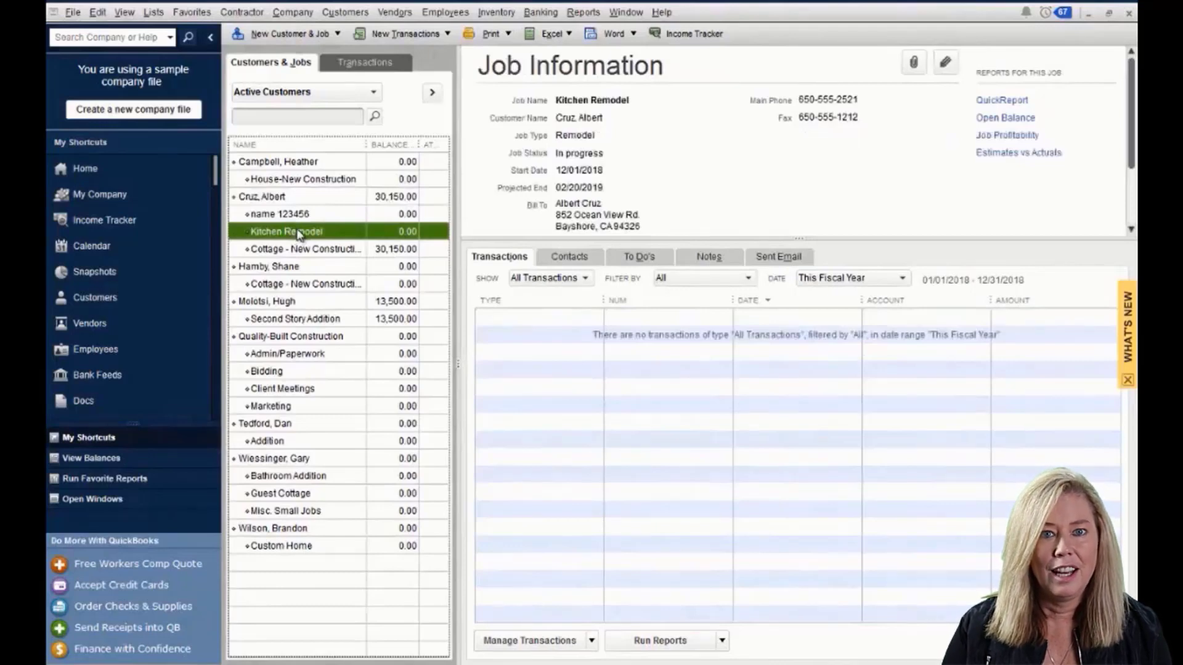
left_click(314, 39)
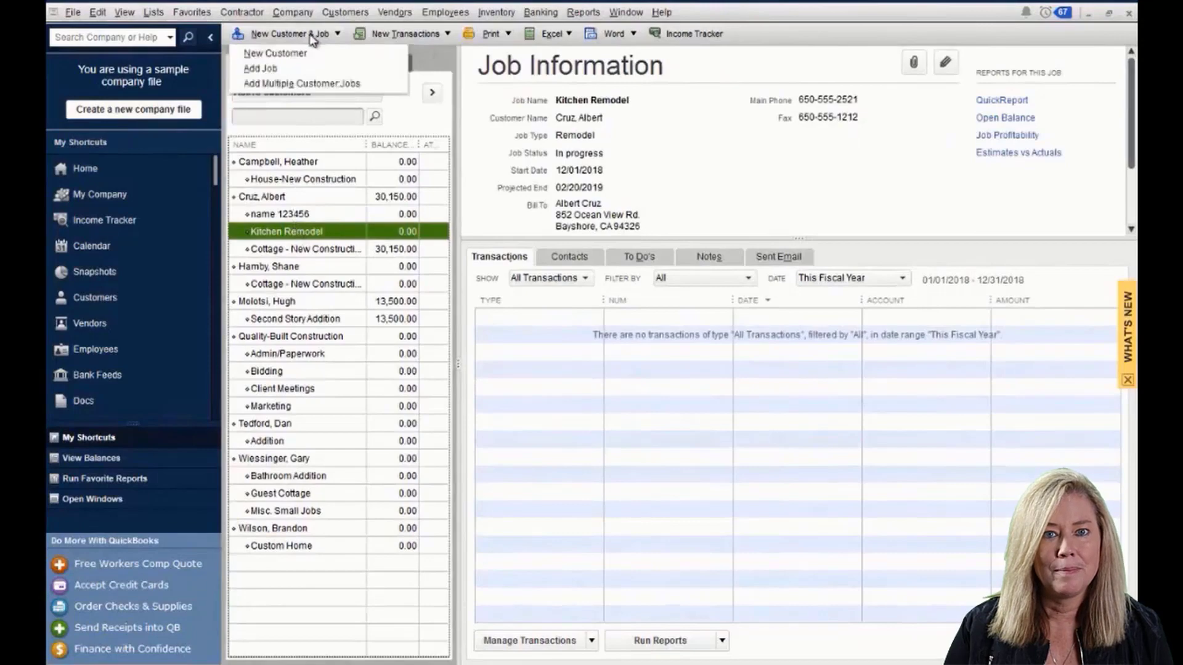
left_click(294, 69)
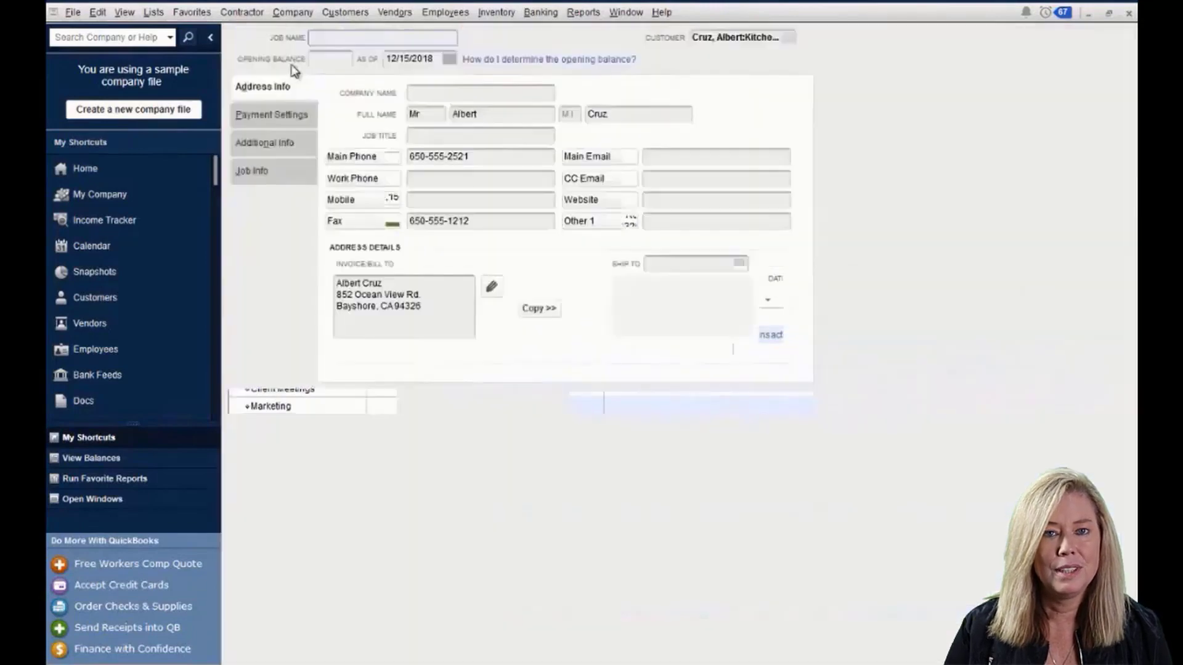
type("sub job")
left_click(610, 404)
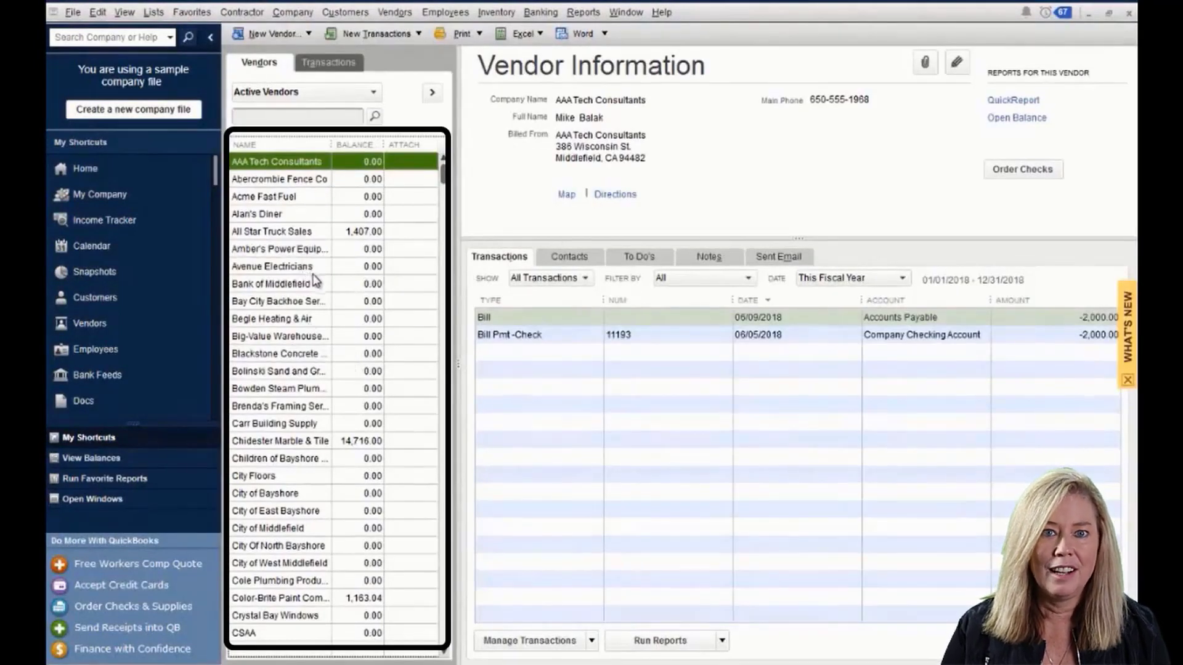
- In the Vendor Center, view the transactions of All Star Truck Sales and Chidester Marble & Tile, and open the latter's record
left_click(289, 231)
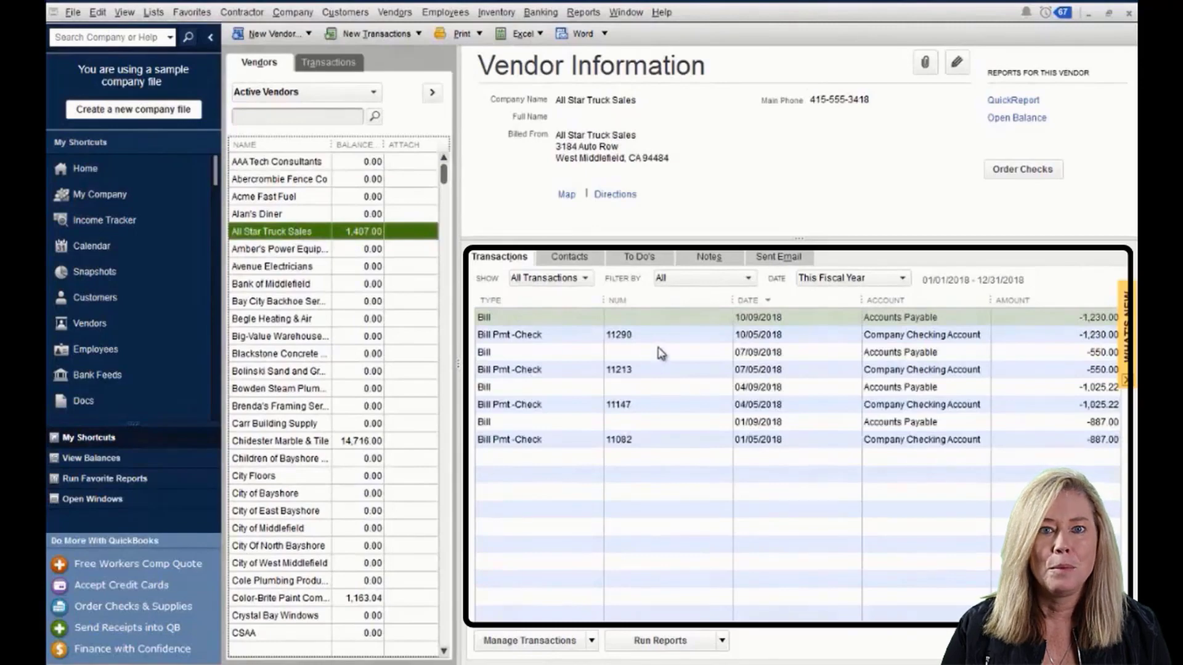
left_click(364, 442)
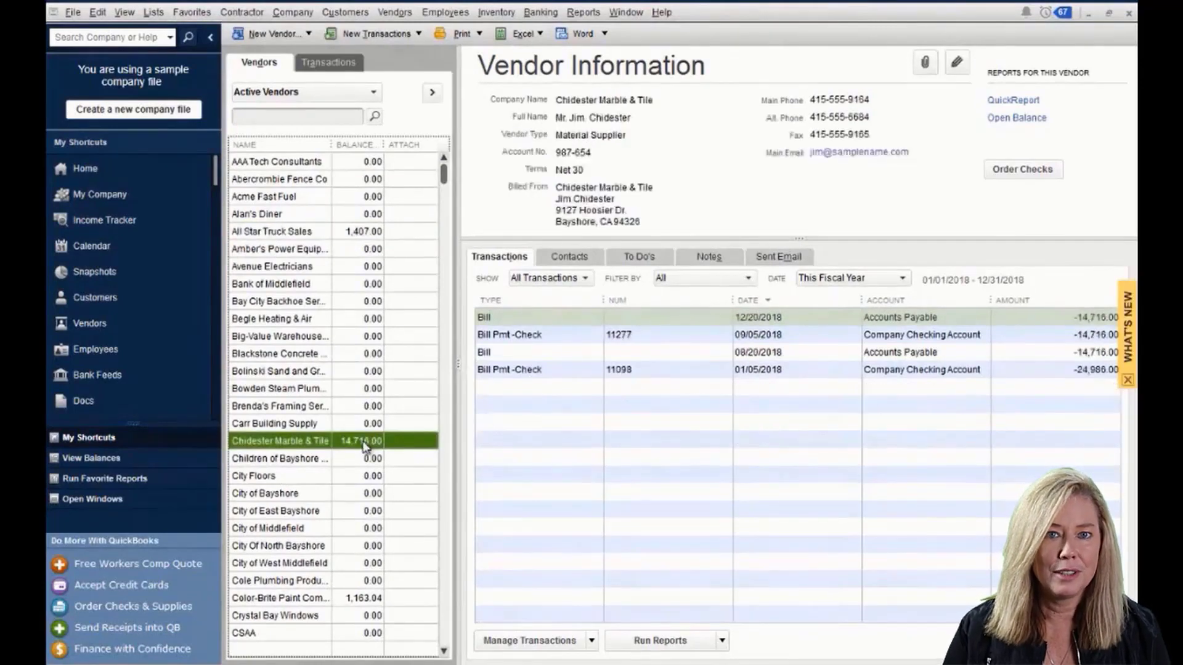
double_click(363, 442)
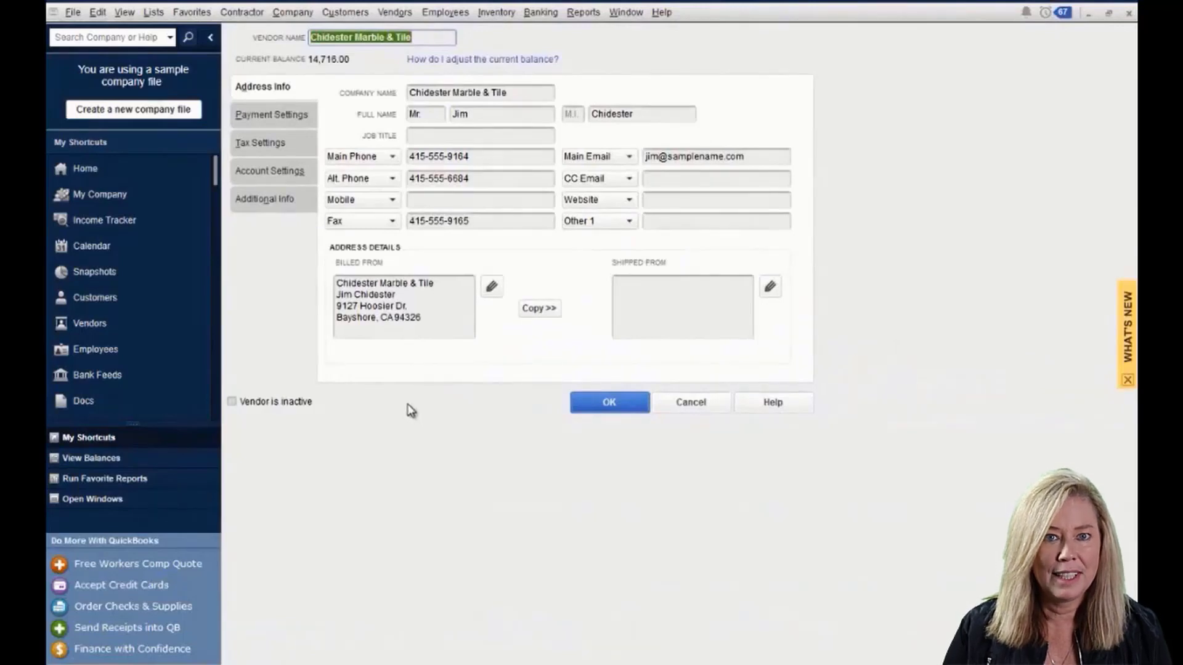
- Examine the vendor's payment, tax and account settings, plus the vendor types and insurance expiry fields in the additional information
left_click(290, 123)
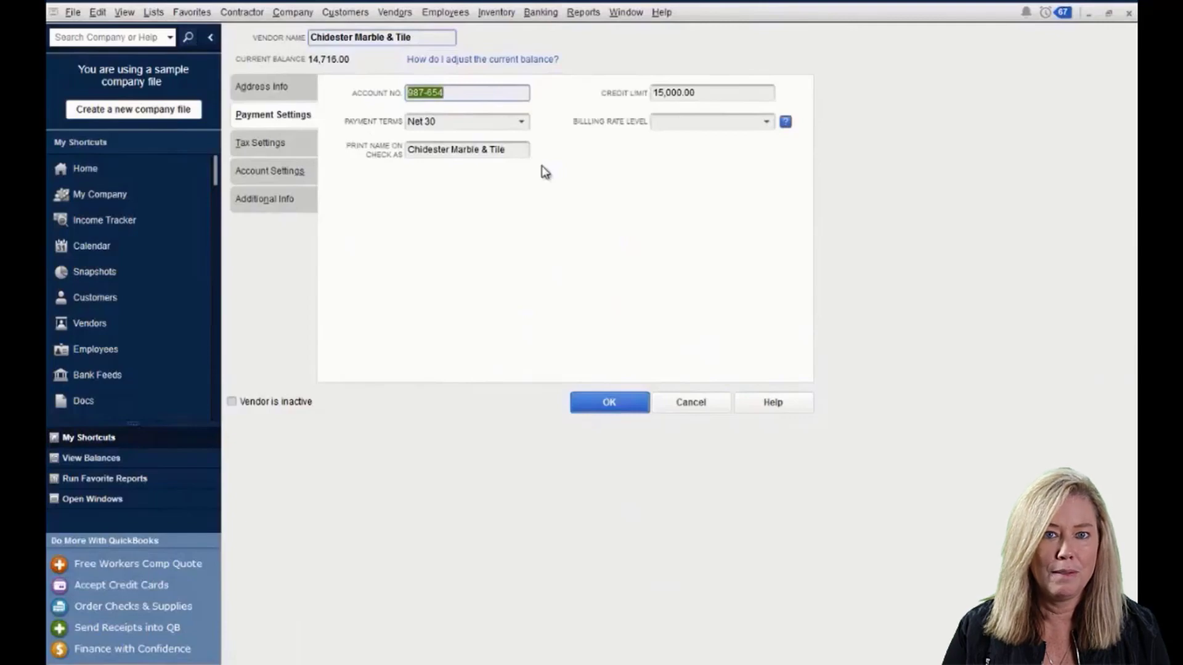
left_click(281, 146)
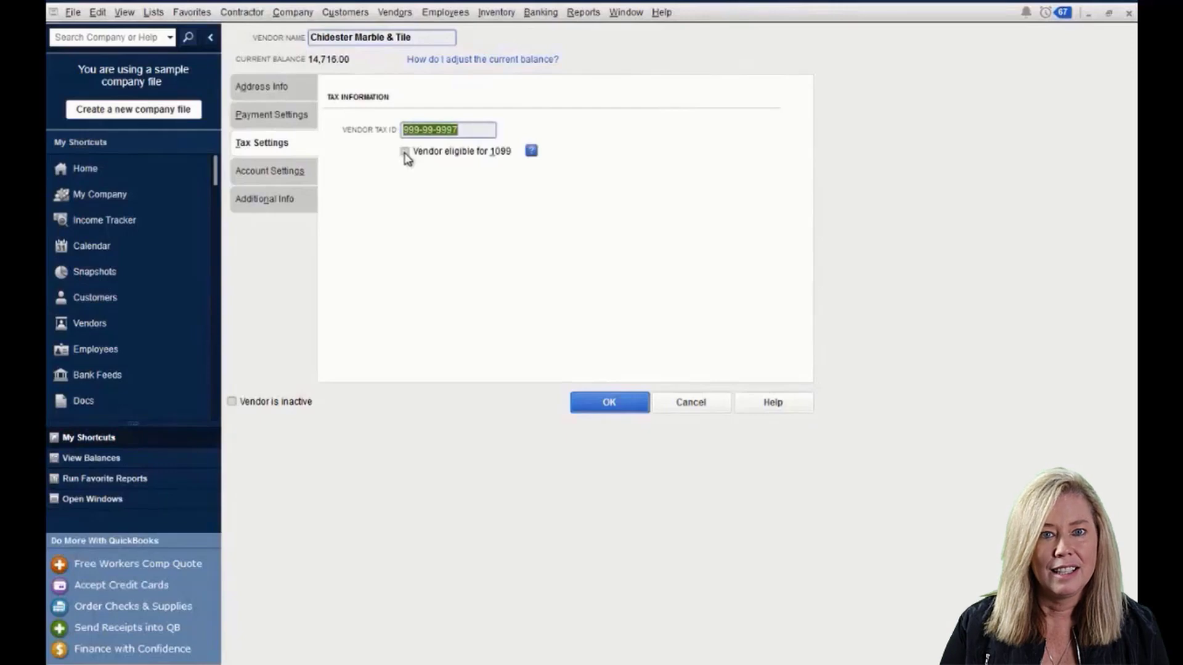
left_click(290, 176)
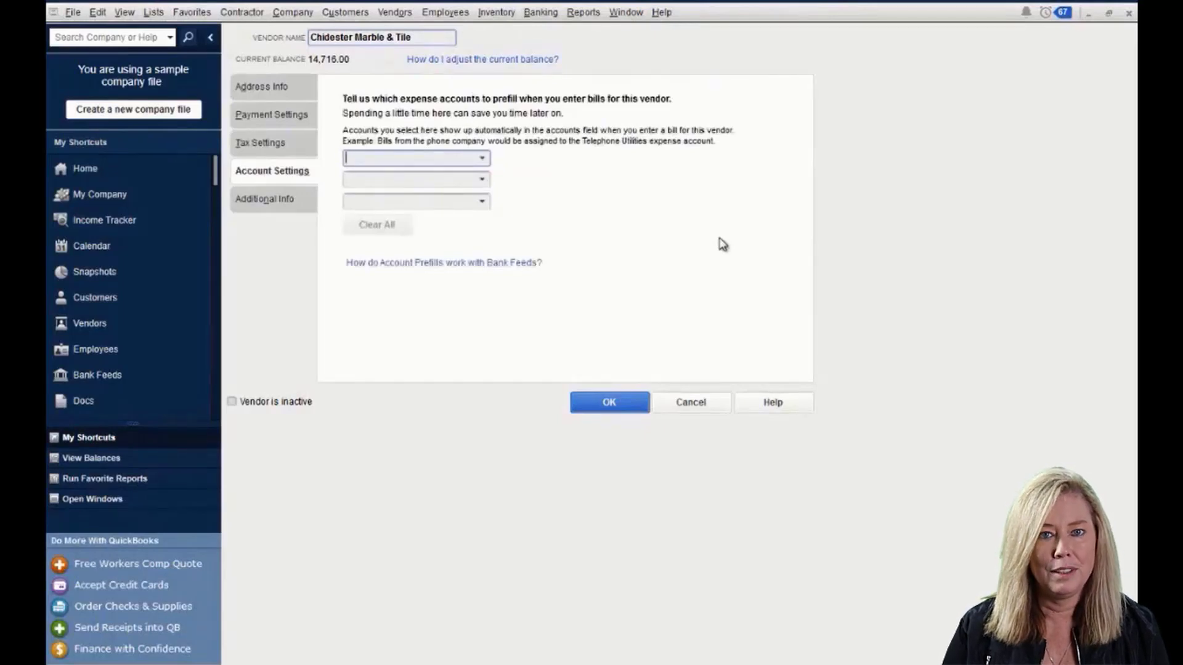
left_click(277, 202)
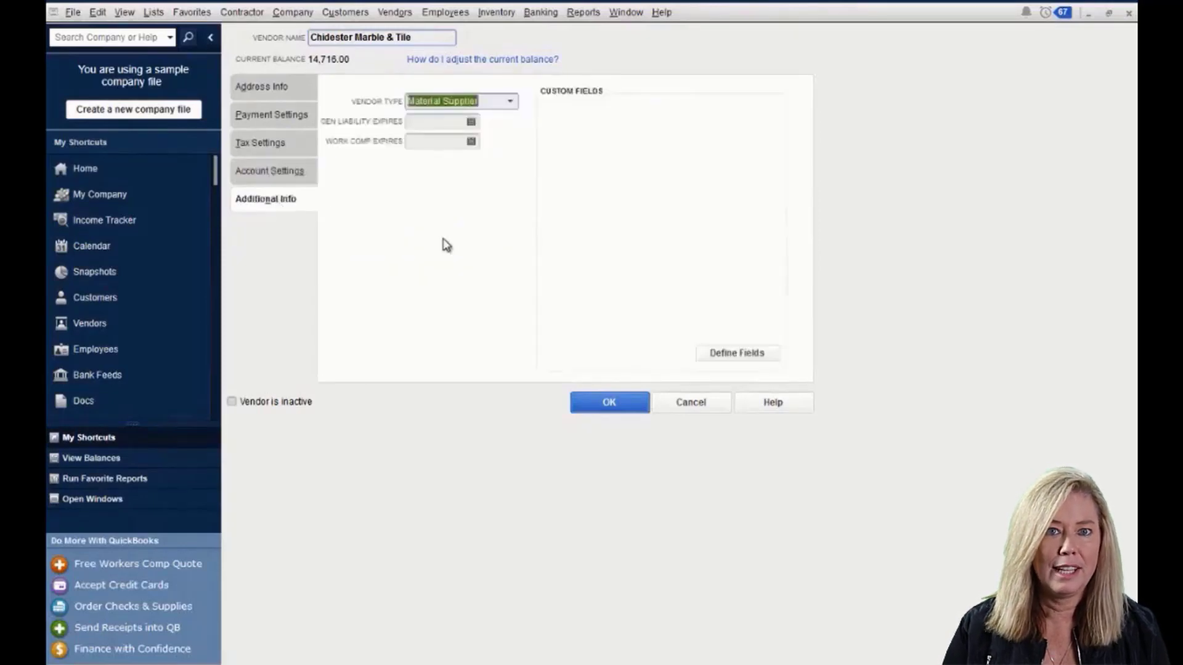
left_click(510, 102)
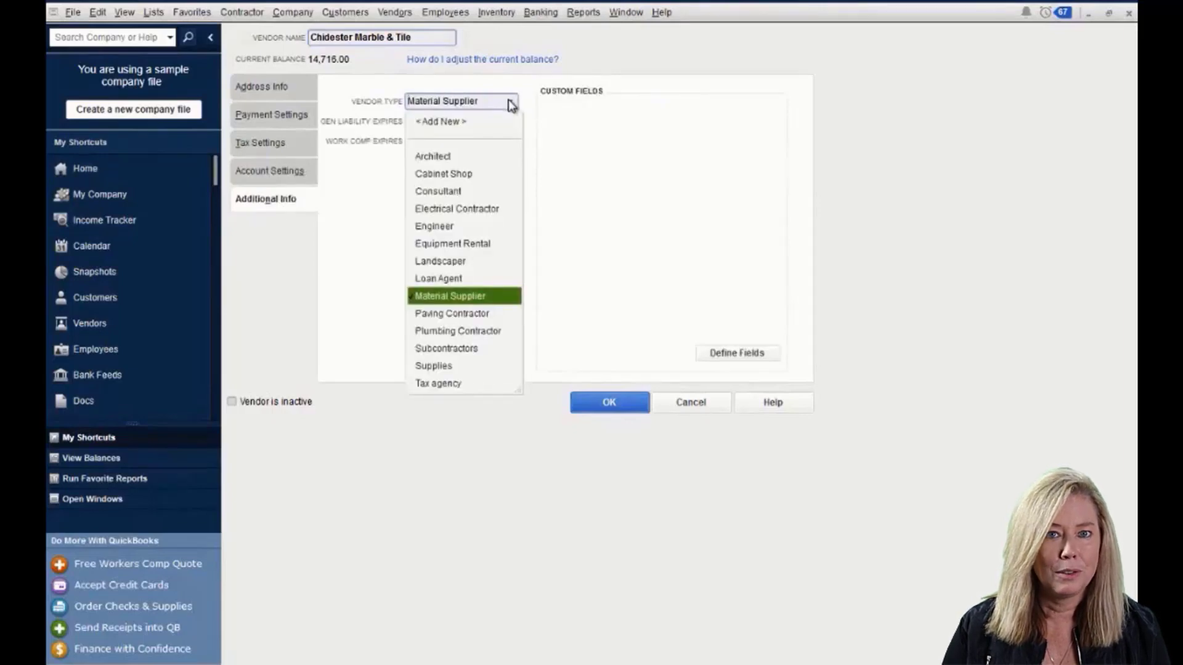
left_click(511, 92)
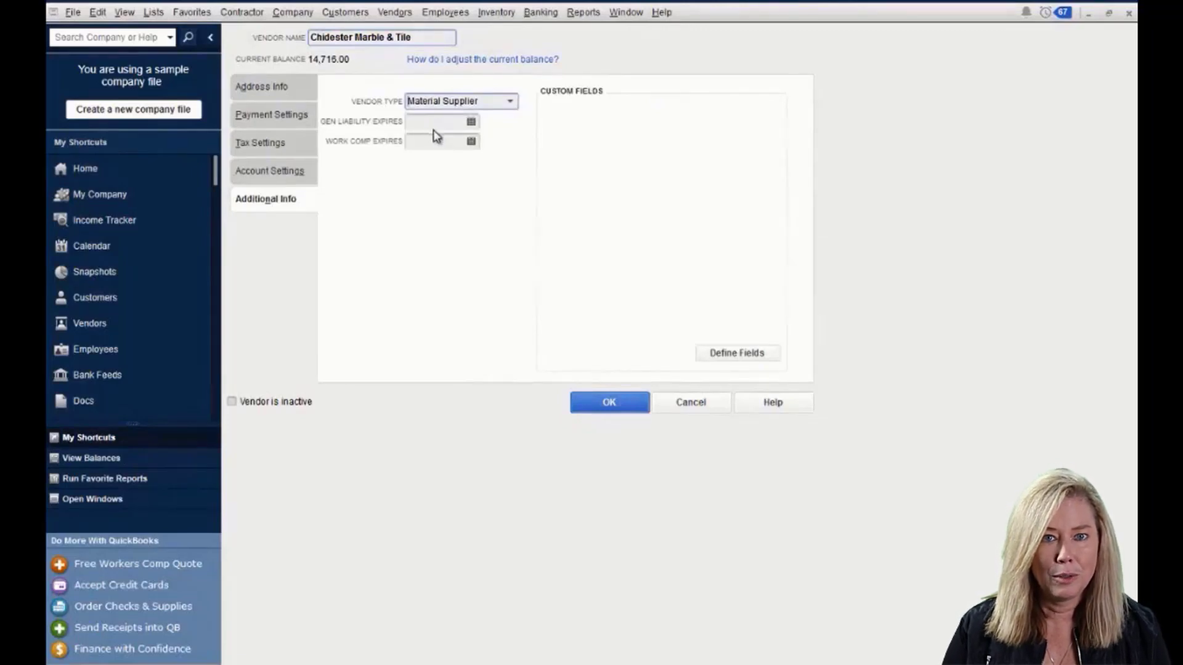
- Examine the data type and required-on options for custom name fields, and close the custom field setup and vendor record
left_click(758, 355)
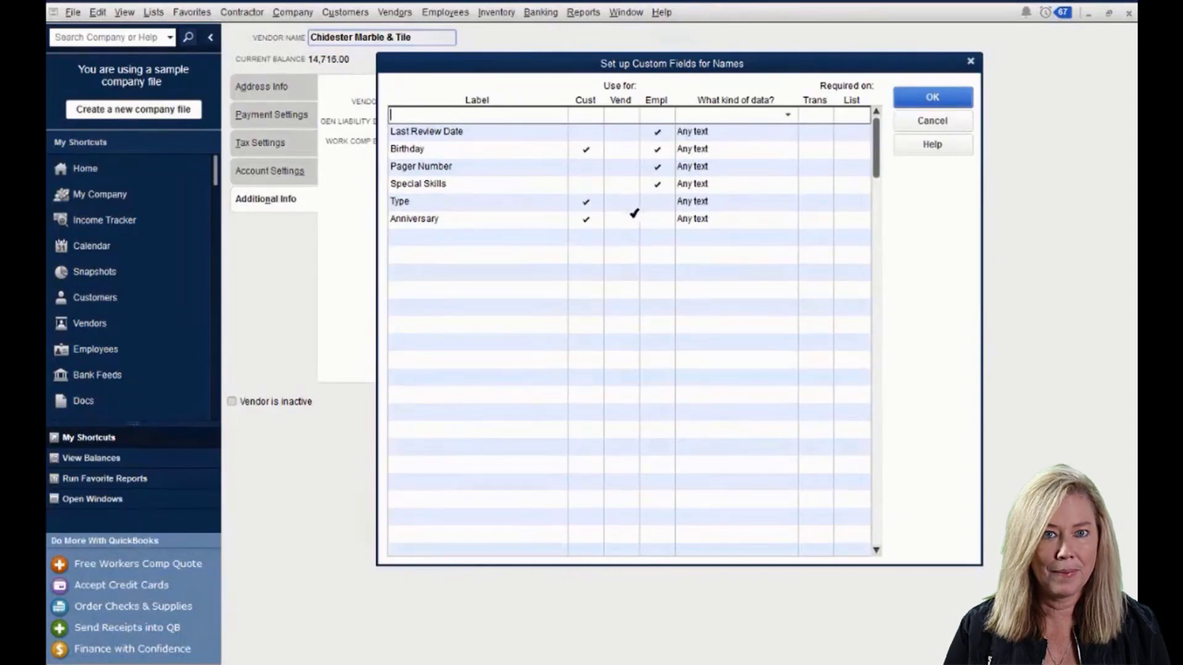
left_click(700, 240)
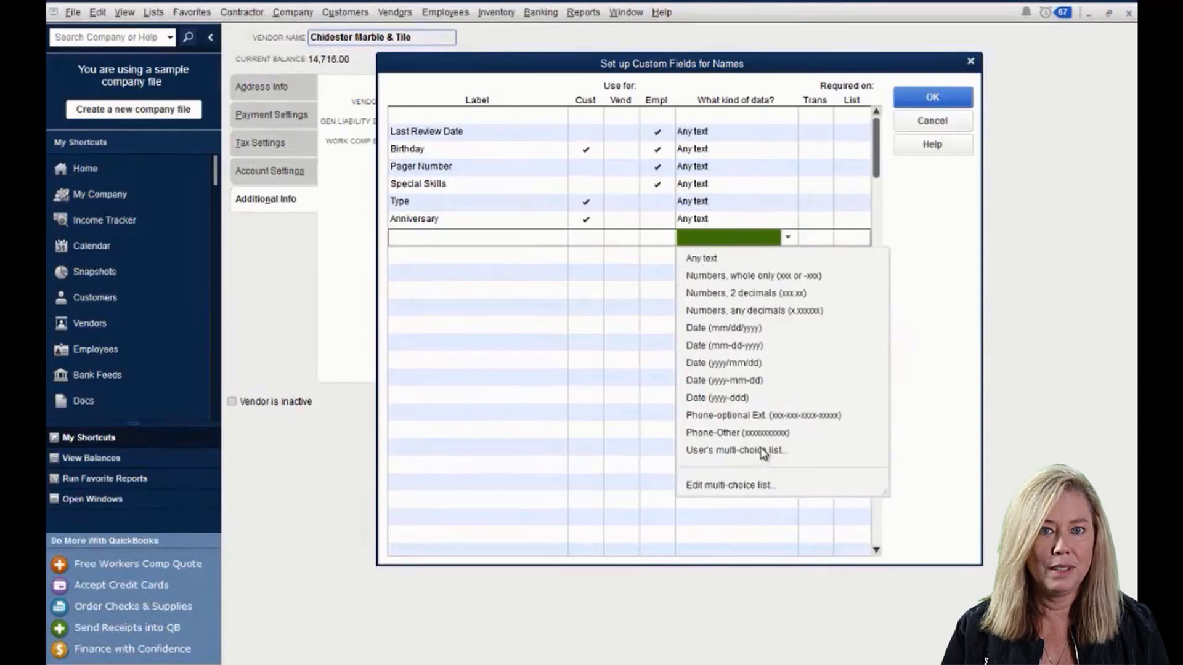
left_click(813, 239)
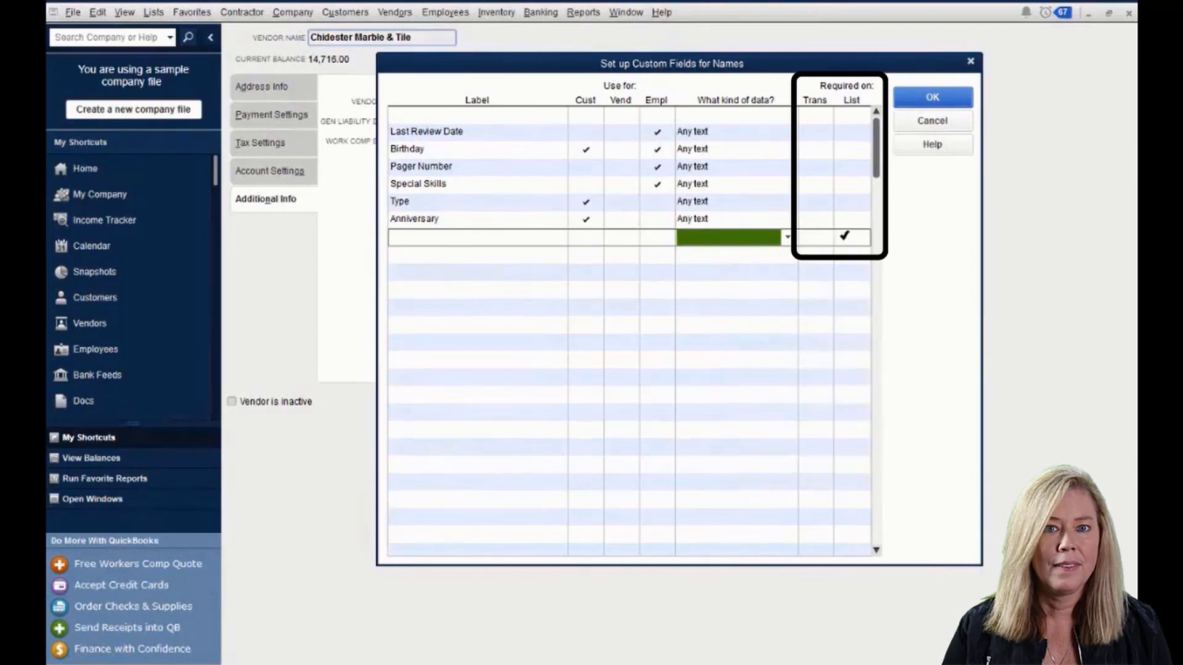
left_click(929, 92)
left_click(609, 401)
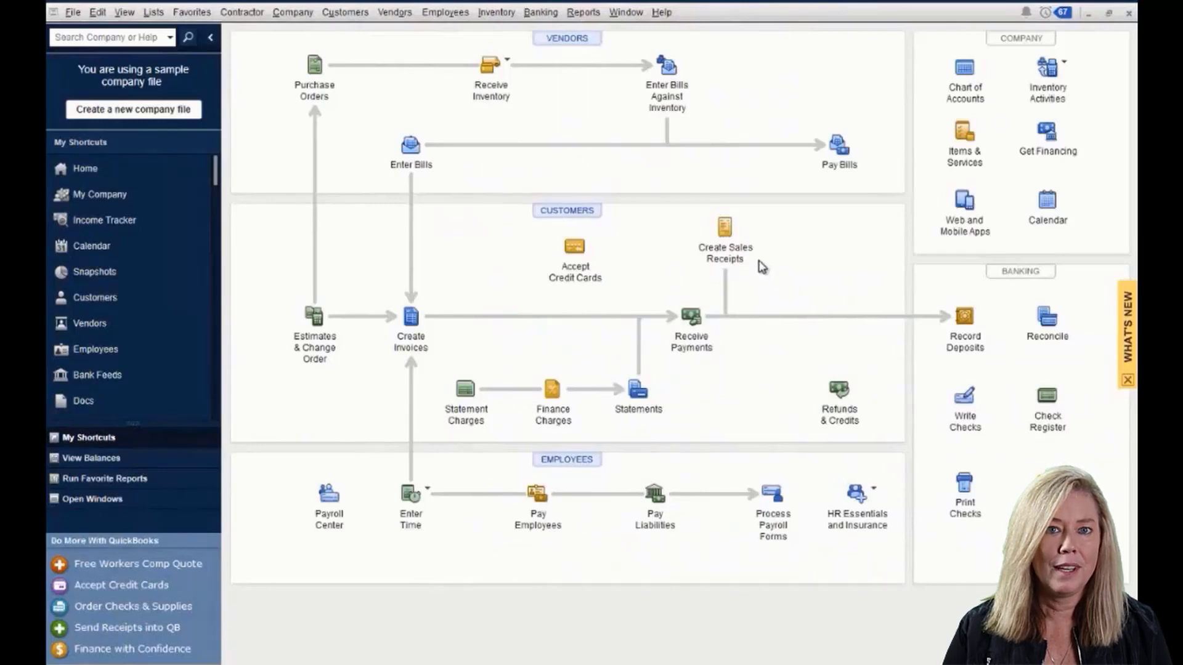
- Review the company payroll and employee preferences for job costing, class and item tracking of paycheck expenses, and close the preferences
left_click(97, 12)
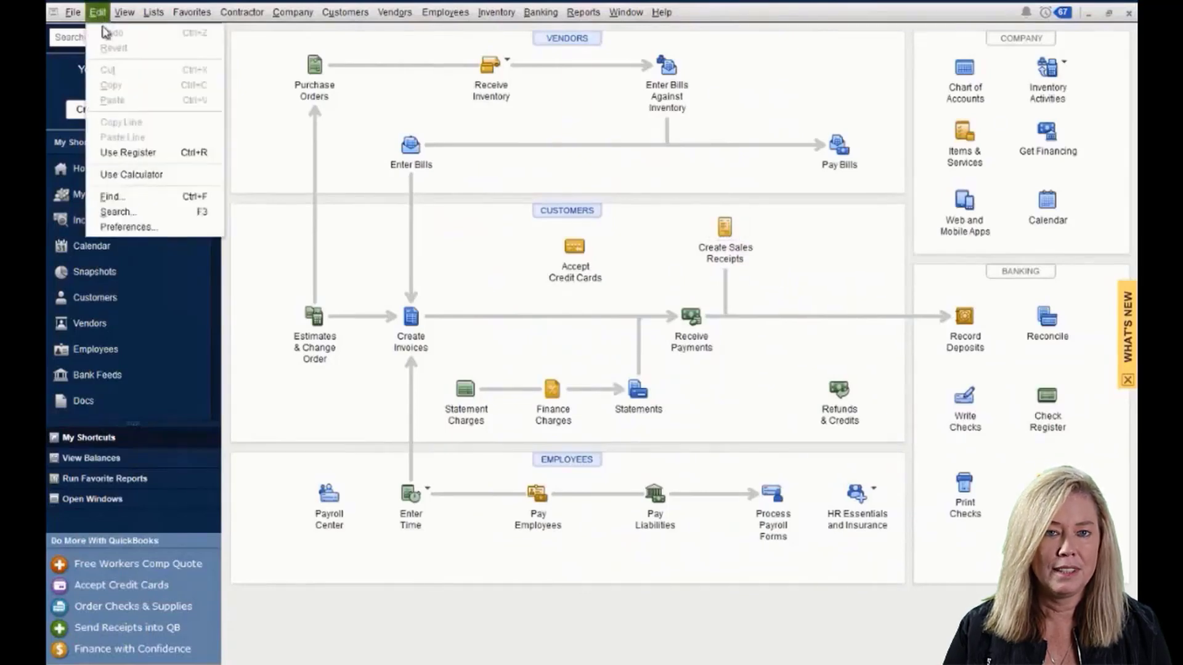
left_click(140, 228)
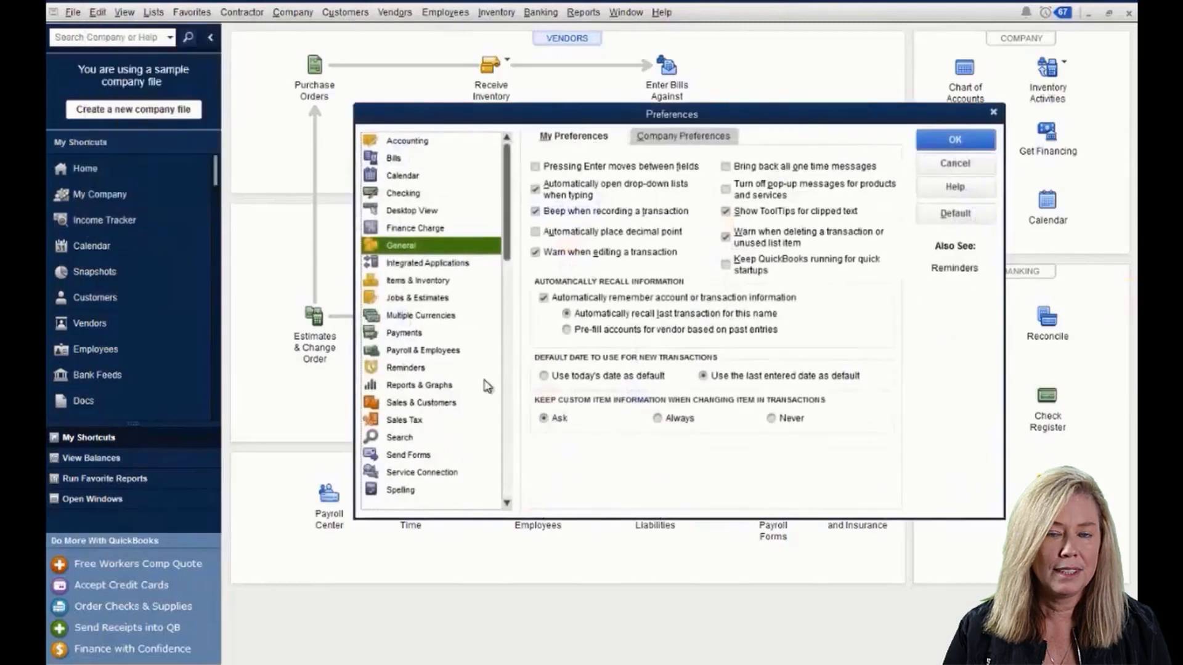
left_click(444, 352)
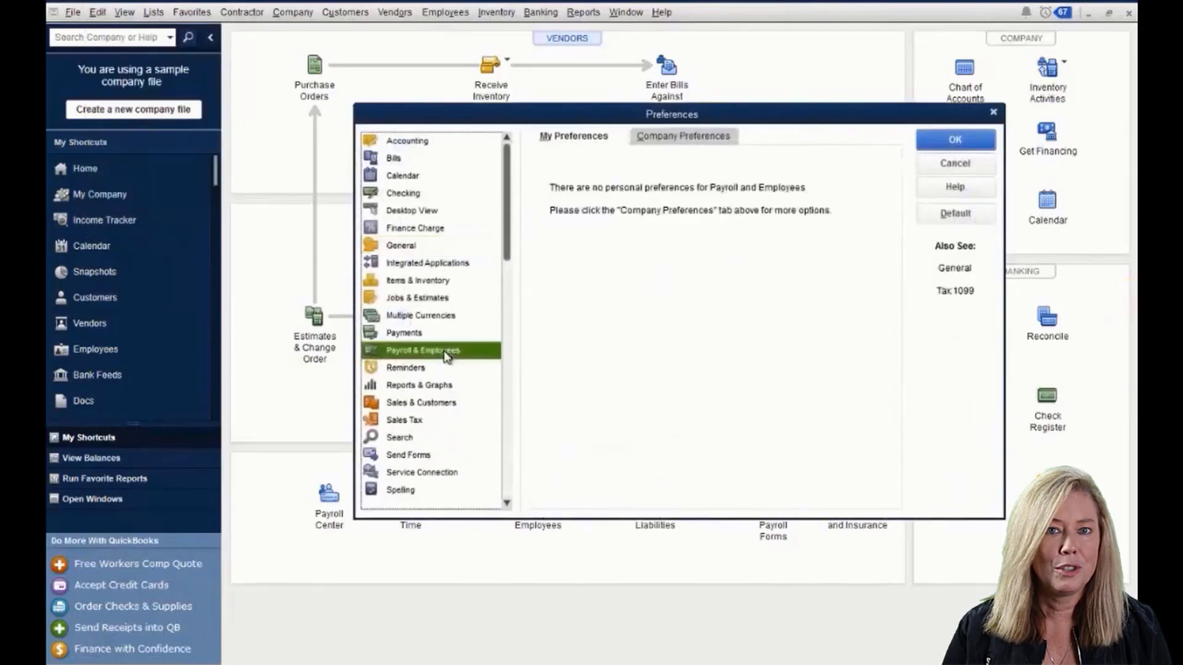
left_click(676, 137)
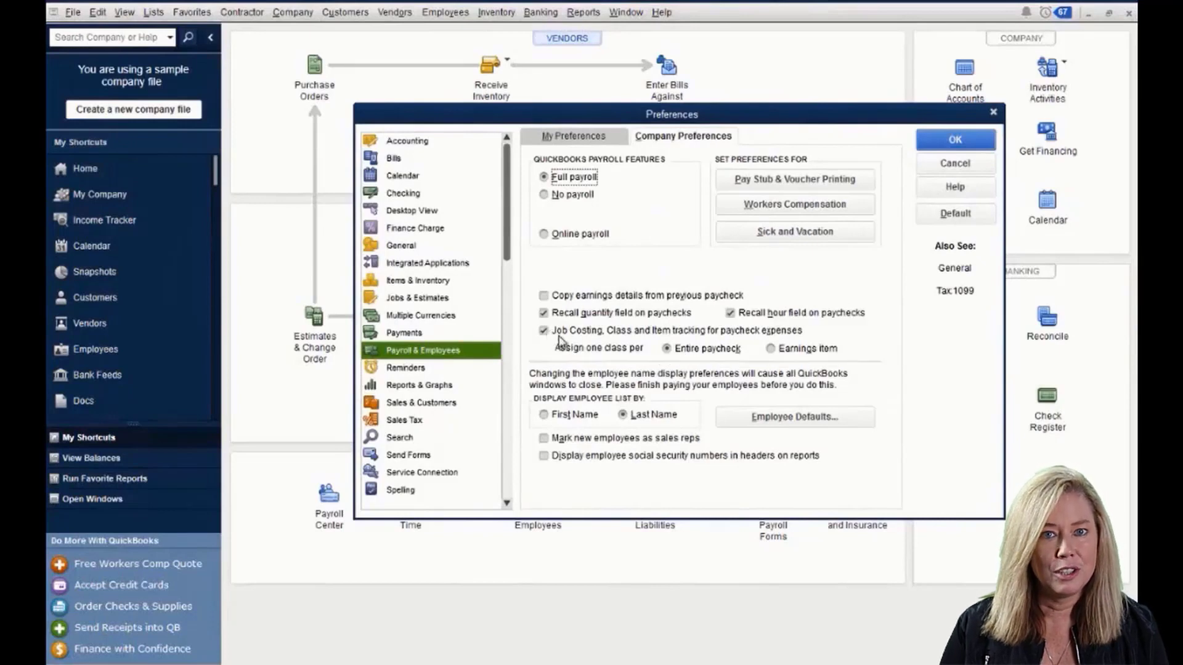
left_click(942, 148)
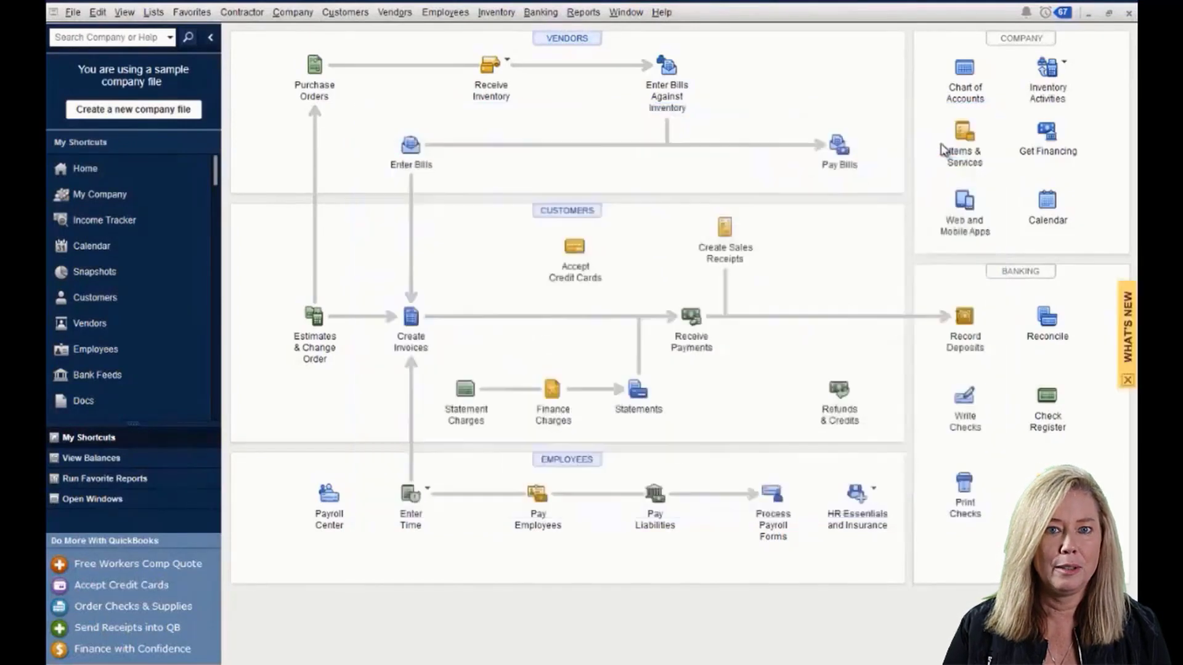
- In the Employee Center, examine the first employee's payroll info and workers' comp settings, and close the record and the center
left_click(582, 461)
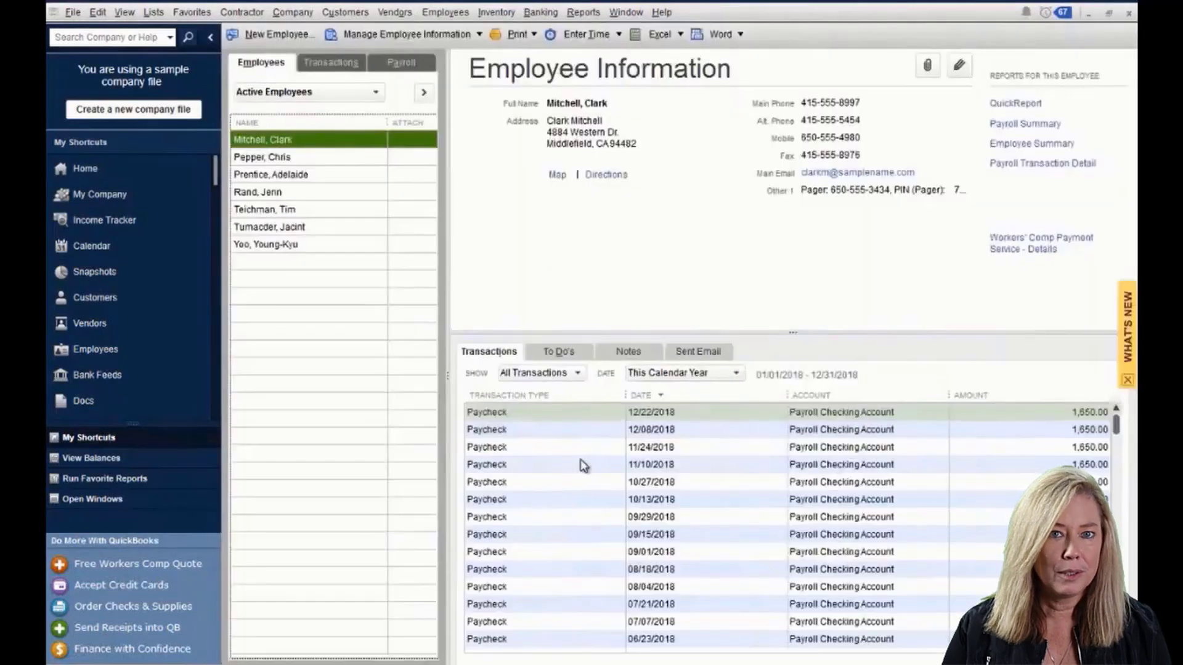
double_click(273, 139)
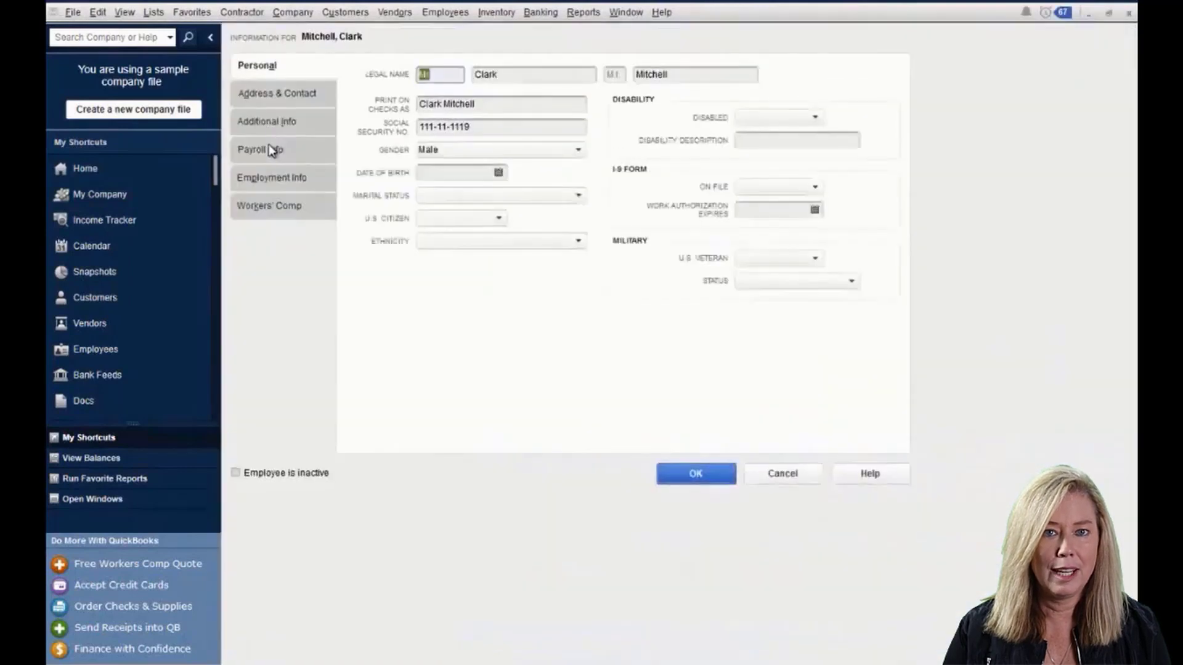
left_click(272, 150)
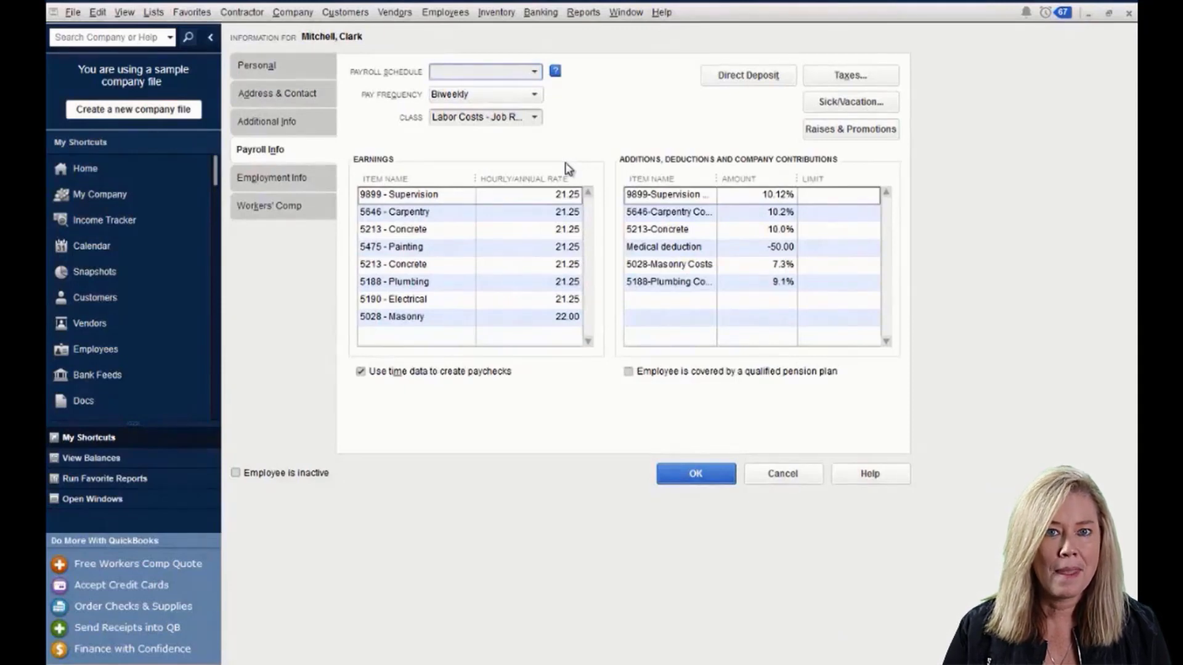
left_click(290, 208)
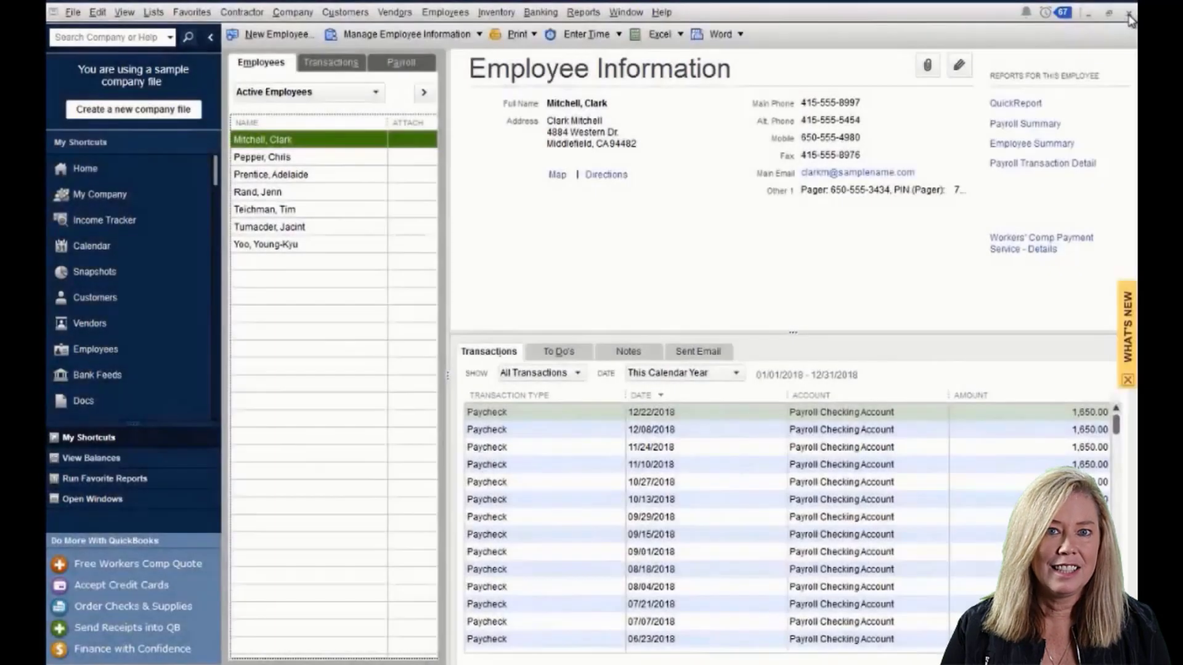
left_click(1128, 14)
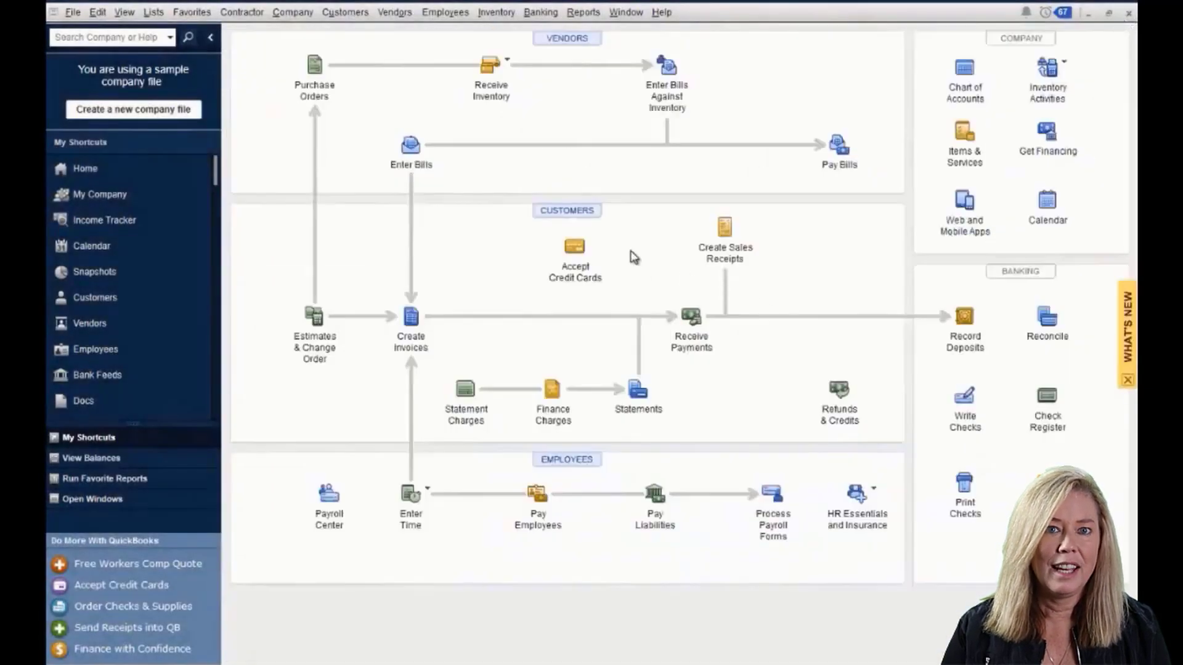
- Open the Bathroom Addition job's estimate with change order and examine its line items down to the change order text
left_click(316, 318)
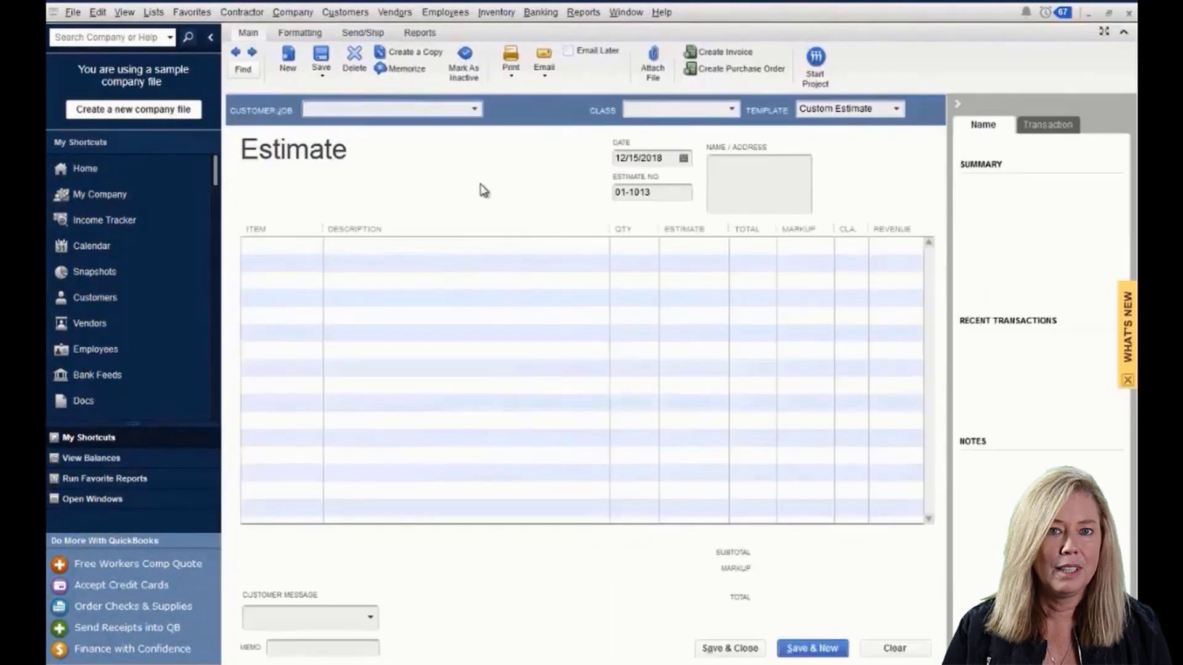
left_click(238, 54)
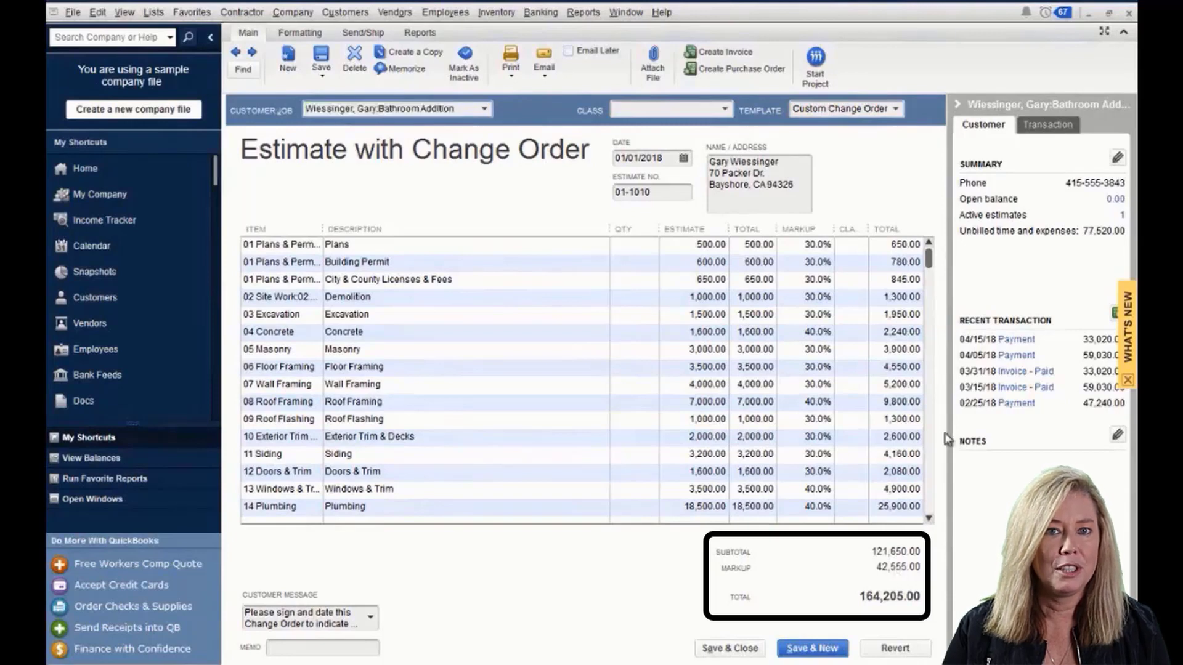
left_click(929, 519)
left_click(928, 519)
left_click(928, 520)
left_click(929, 520)
left_click(928, 520)
left_click(928, 520)
left_click(928, 519)
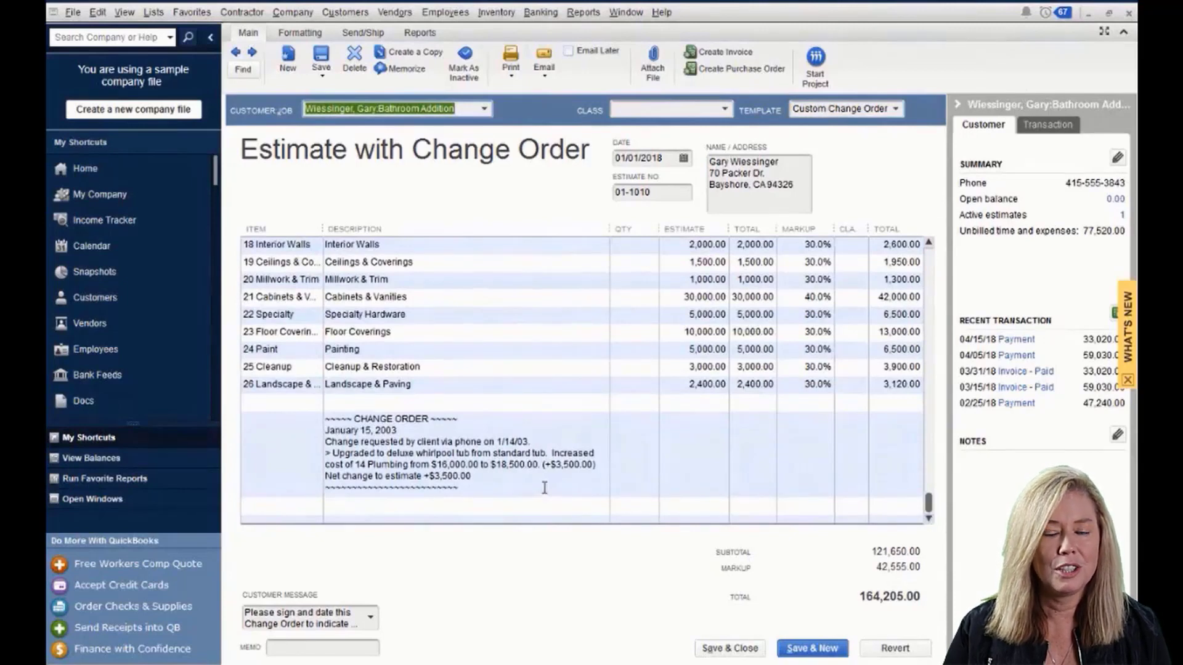
- Set the Floor Coverings line's estimate amount to 10005 and save the estimate with a change order added
left_click(468, 332)
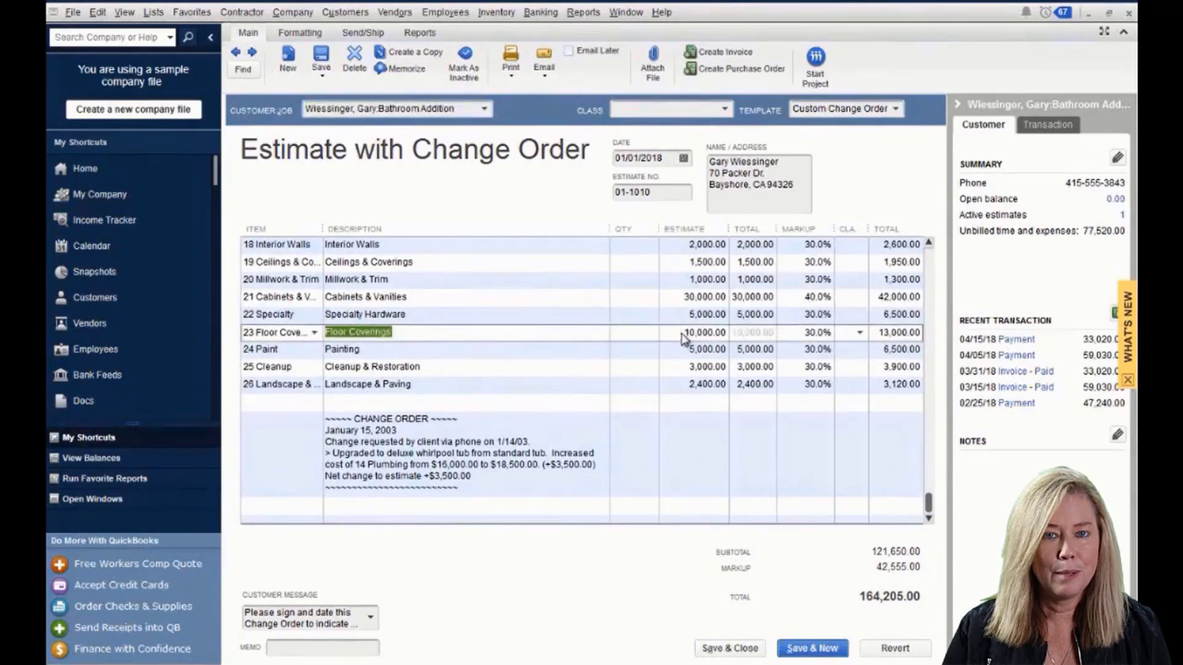
left_click(686, 333)
left_click_drag(685, 333, 771, 333)
type("10005")
key("Tab")
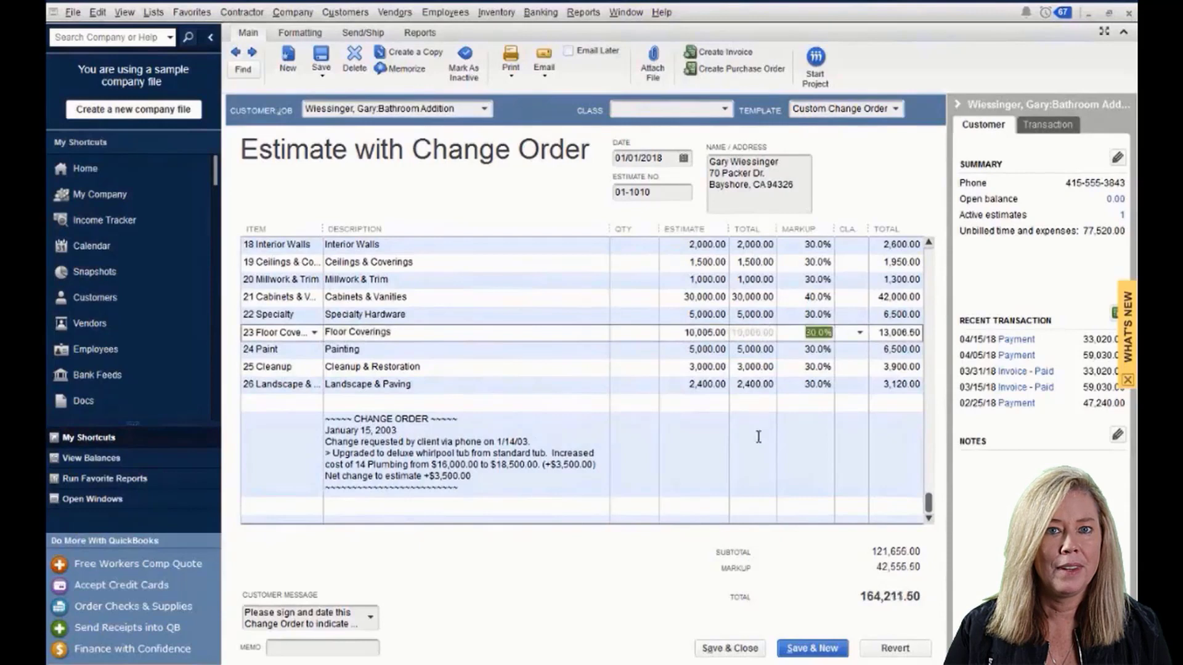
left_click(744, 650)
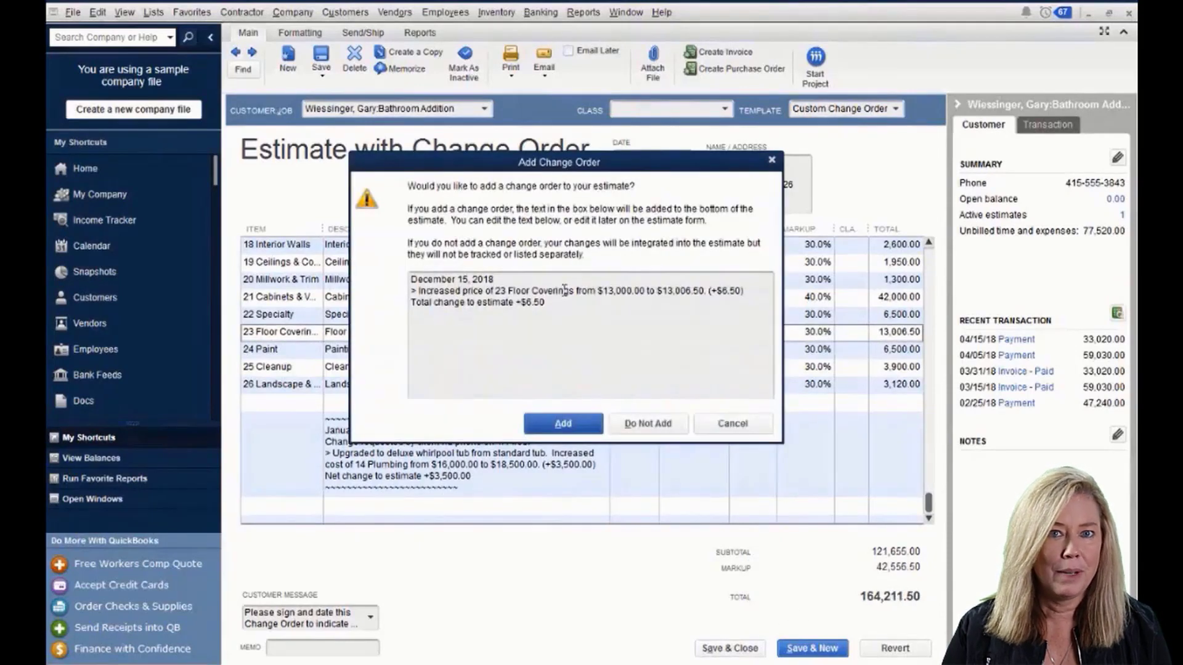
left_click(576, 425)
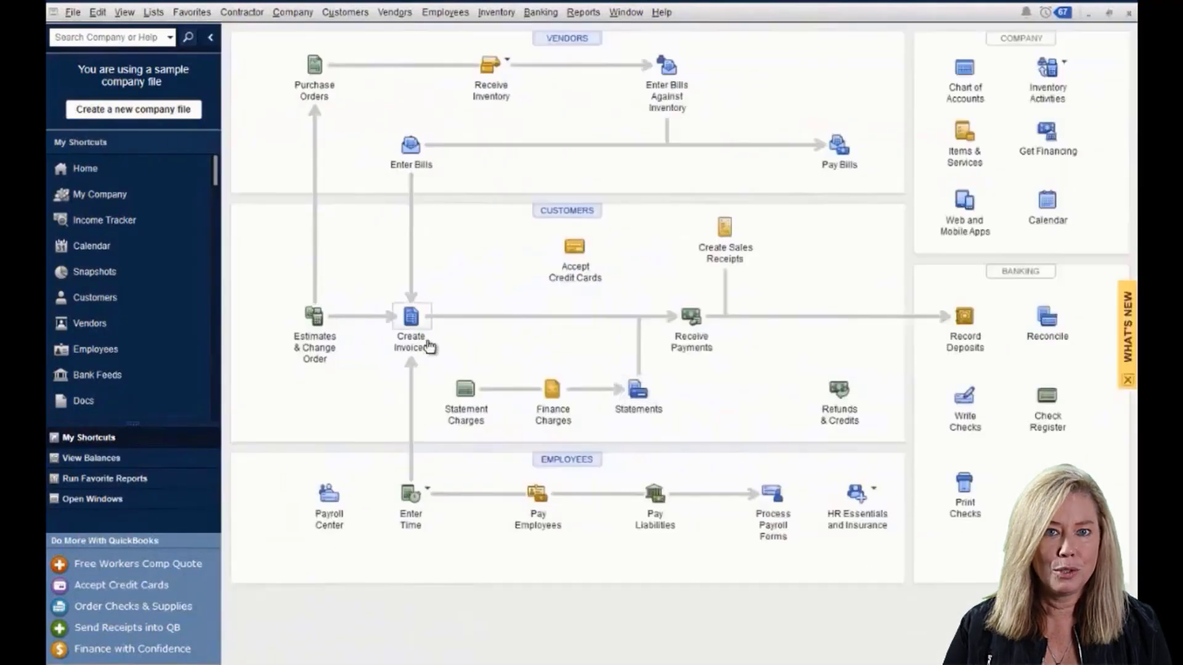
- Reopen the Bathroom Addition estimate, examine the change order entry for Floor Coverings at its end, and close the estimate
left_click(306, 319)
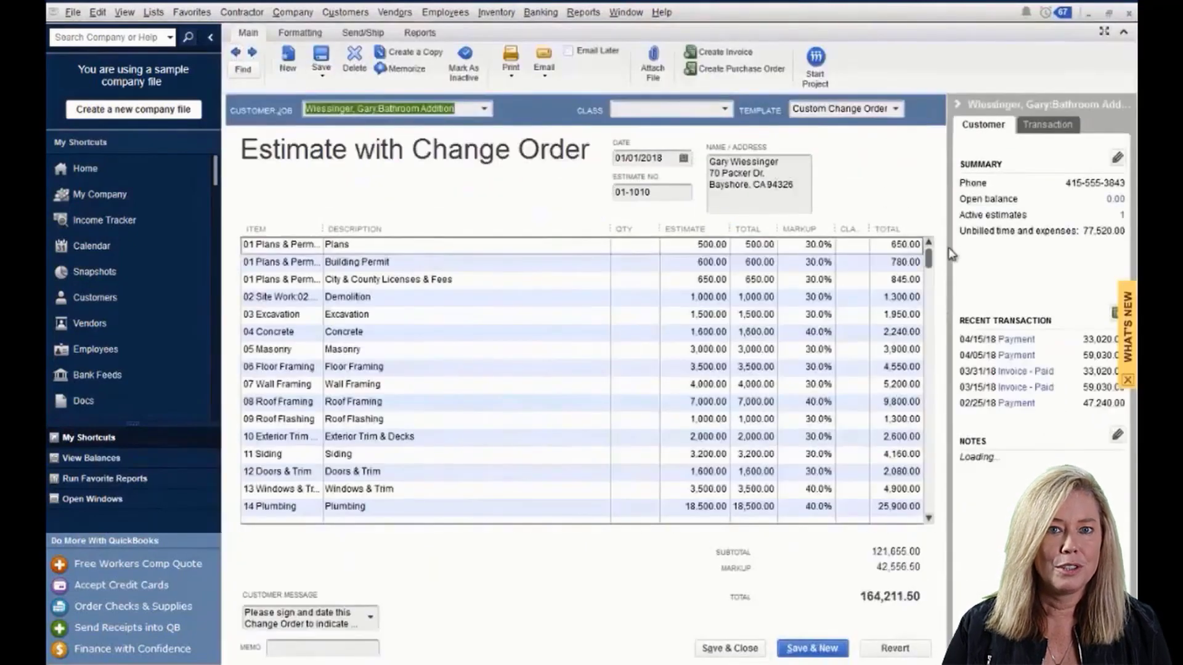
left_click_drag(929, 258, 929, 502)
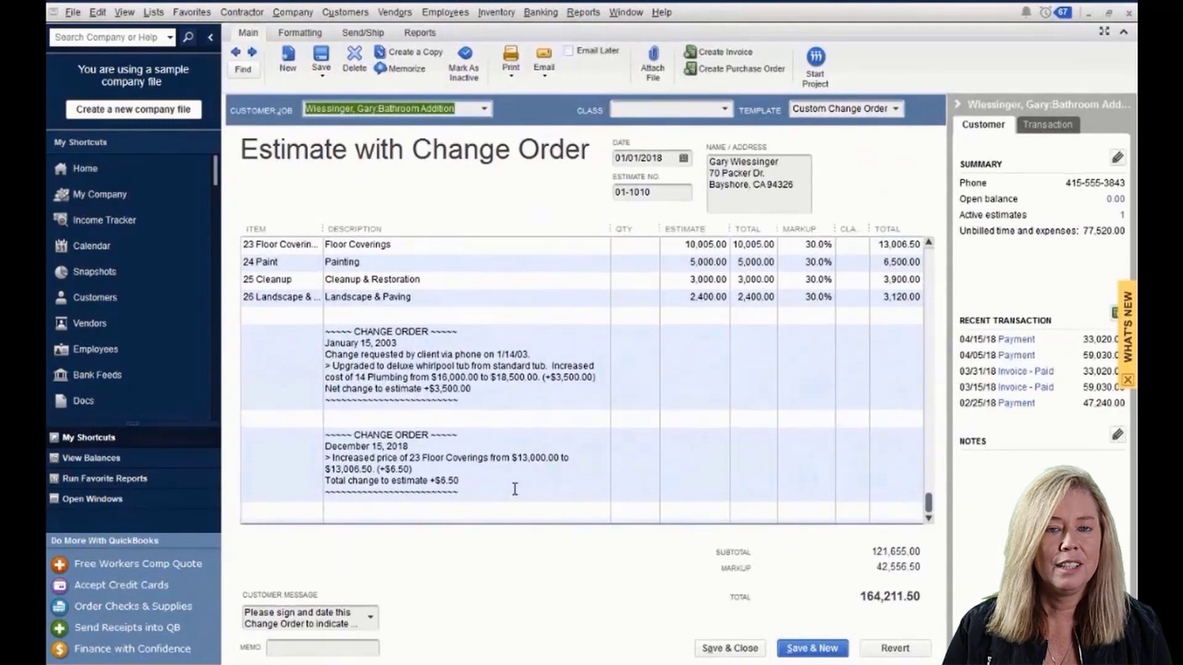
left_click(1129, 12)
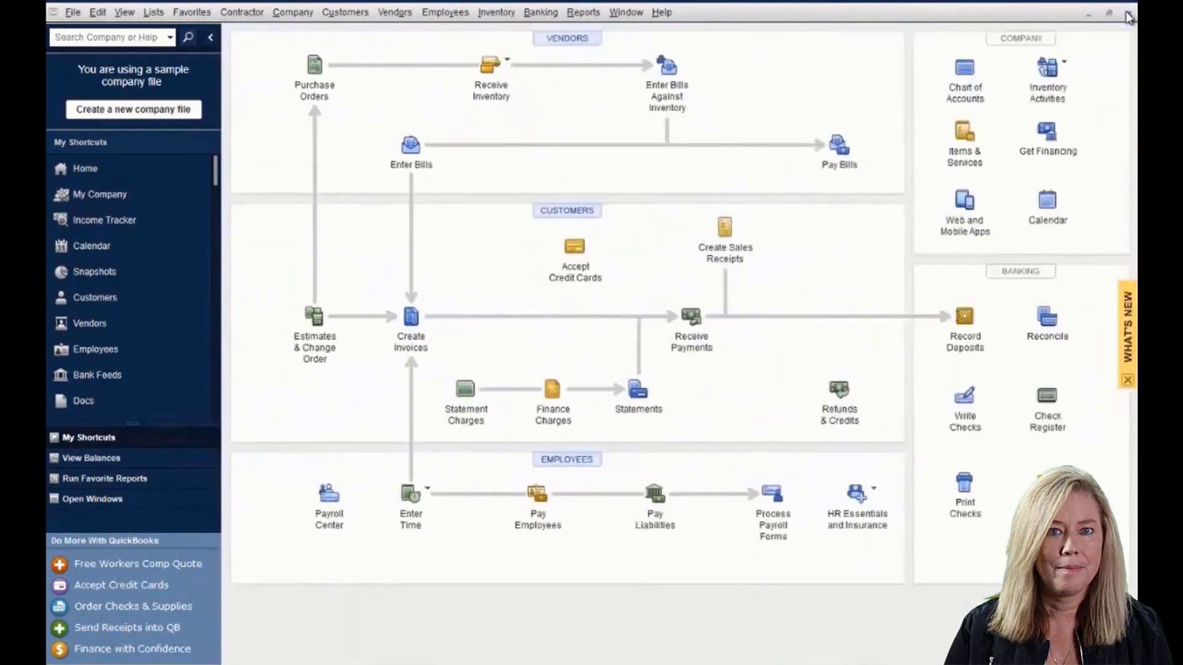
- View a previous estimate and the Bay City Backhoe Service purchase order for excavation, and close the purchase order
left_click(315, 321)
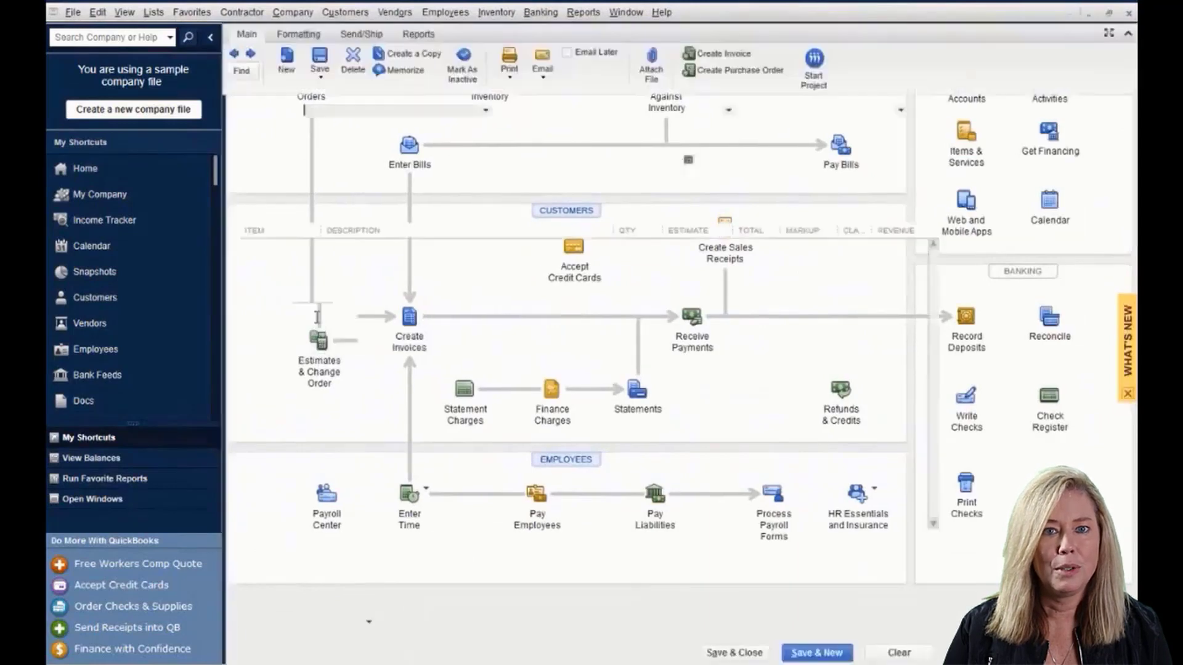
left_click(235, 51)
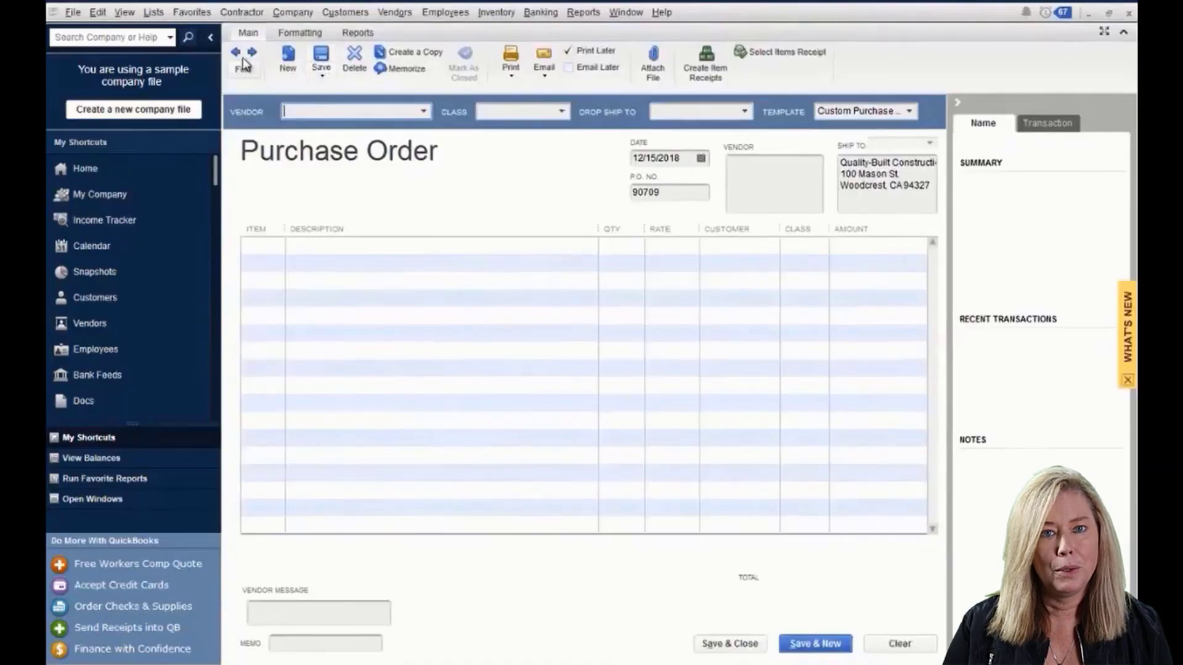
left_click(238, 54)
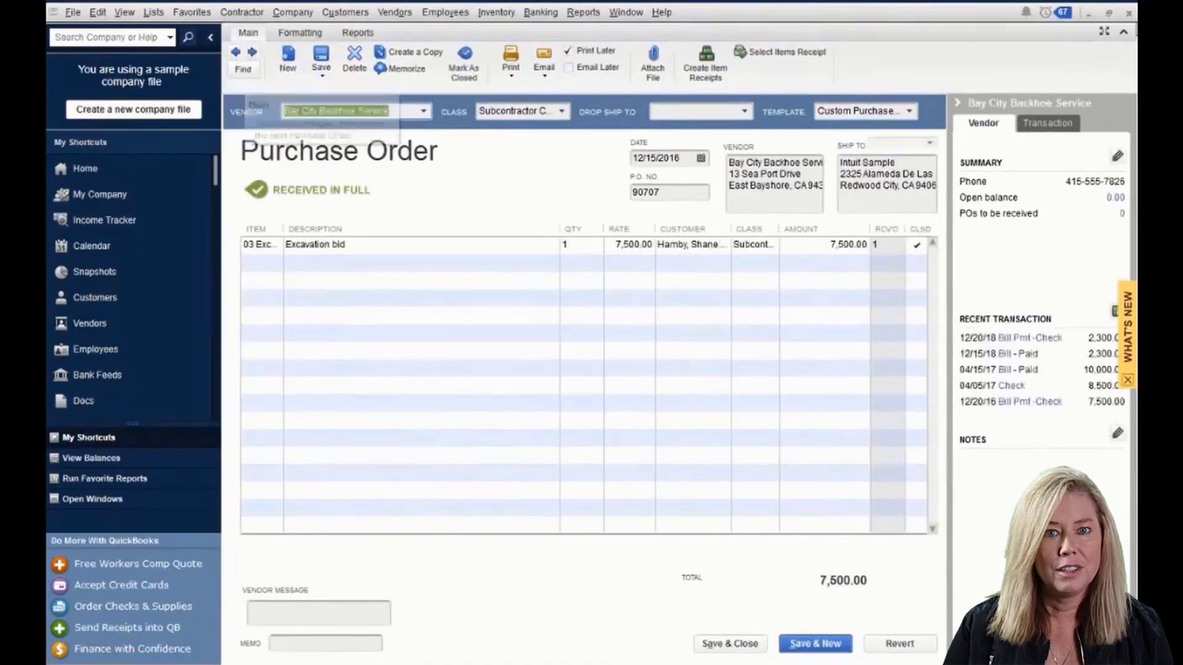
left_click(1130, 14)
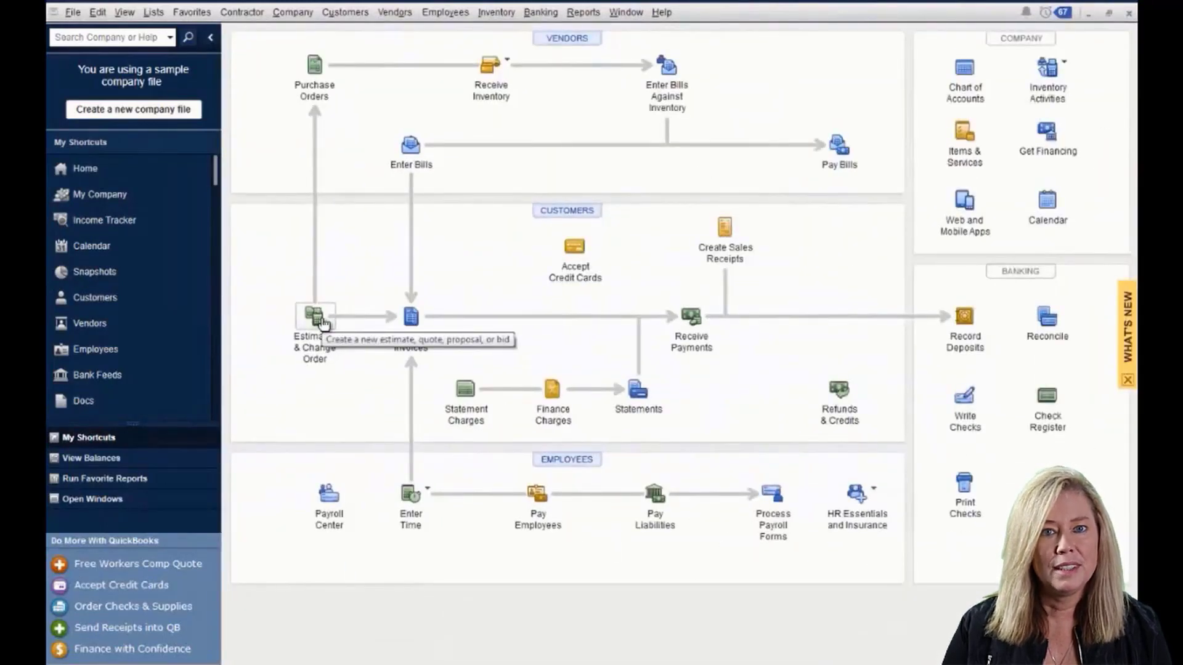
- From the Cottage - New Construction estimate, create a purchase order for only the Plans and Building Permit items and assign a vendor
left_click(315, 318)
left_click(237, 53)
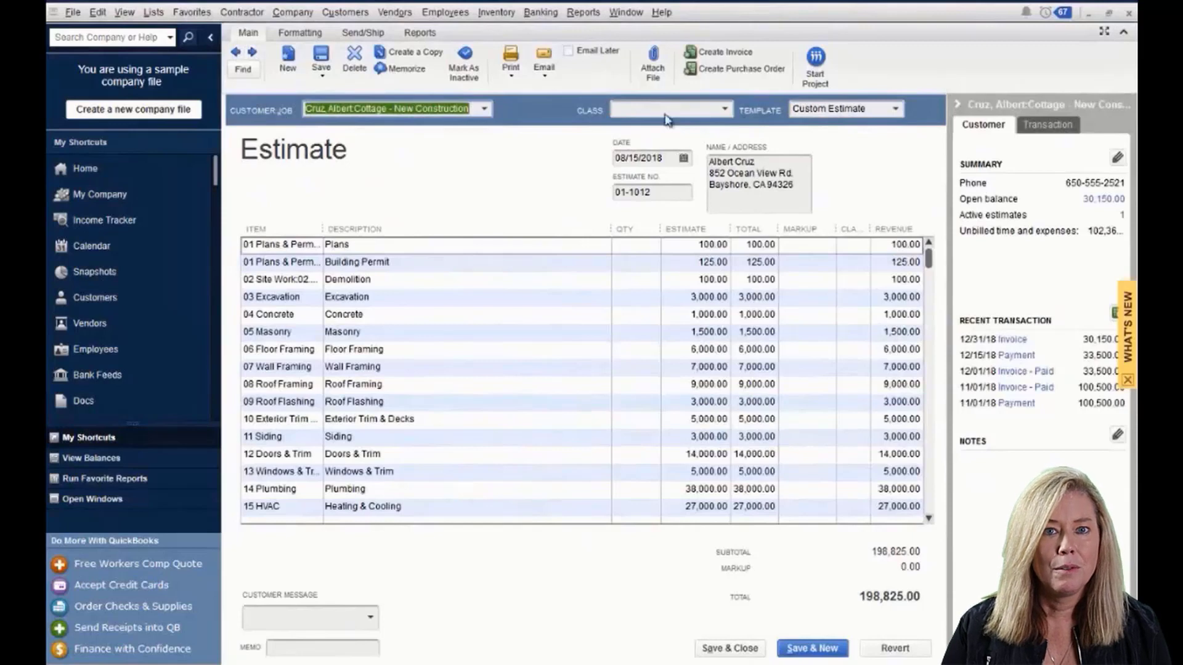
left_click(721, 71)
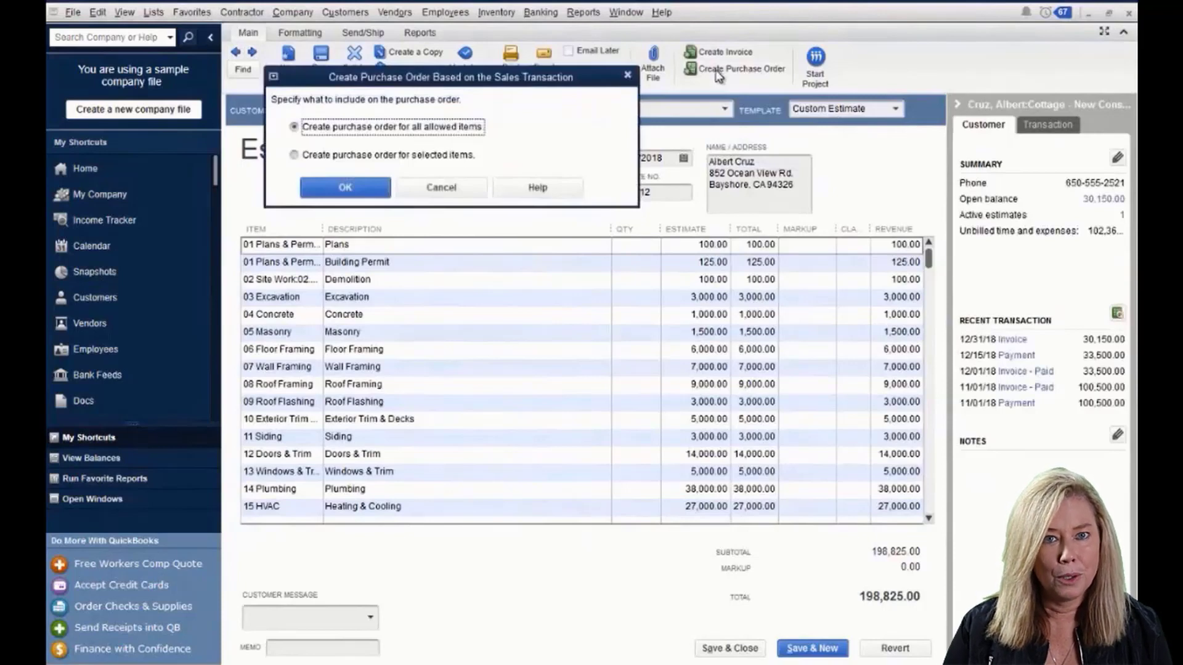
left_click(336, 157)
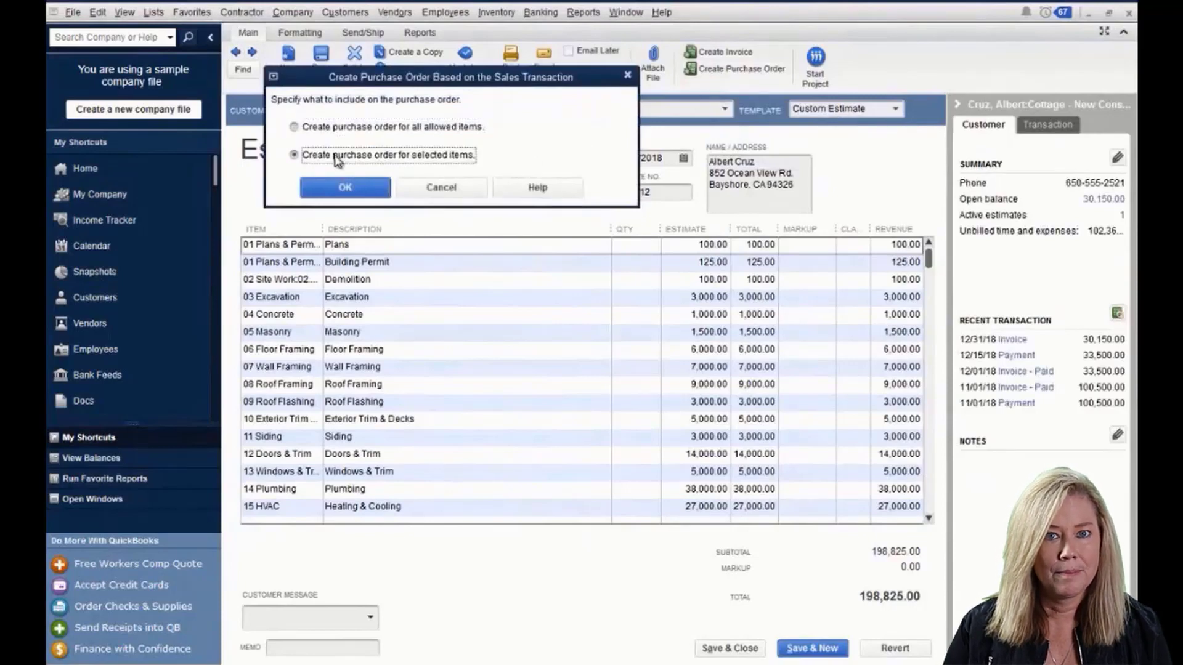
left_click(345, 189)
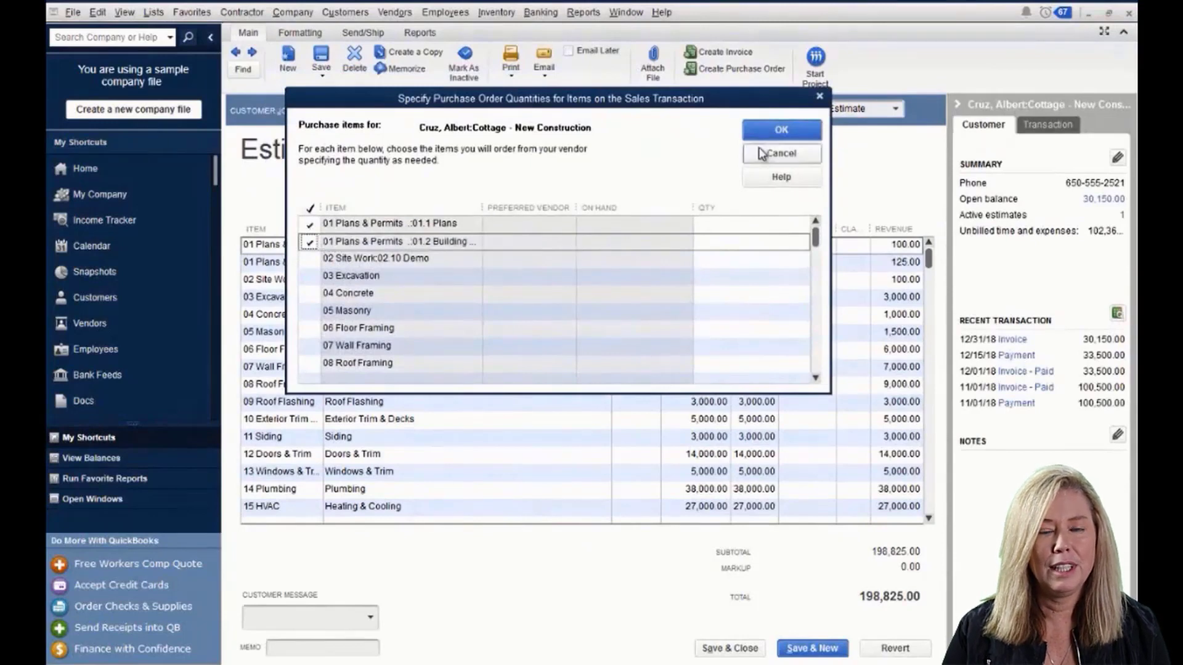
left_click(782, 131)
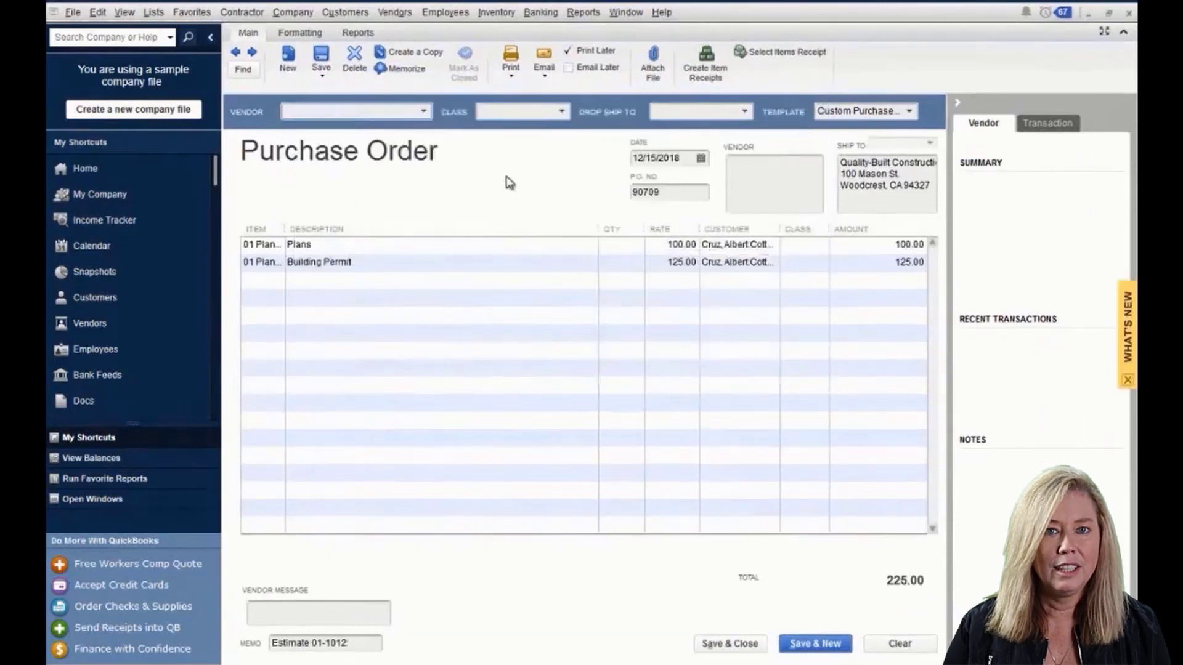
left_click(423, 110)
left_click(368, 168)
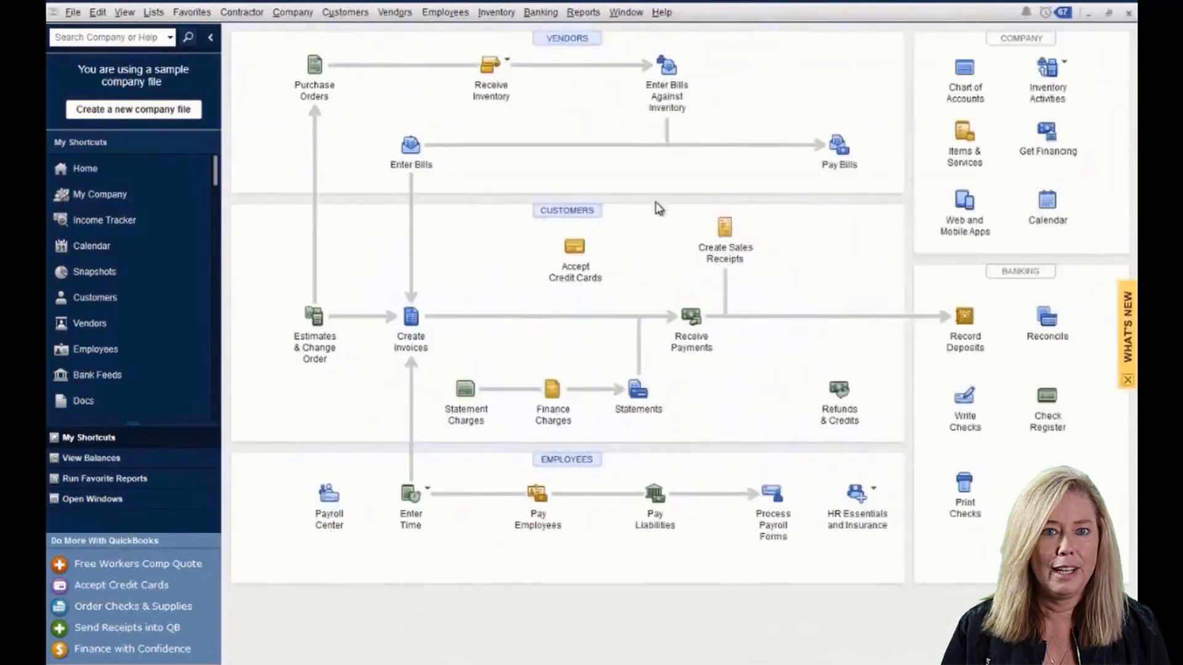
- Enable sales orders in the company's Sales & Customers preferences and save the change, accepting the closing of open windows
left_click(97, 12)
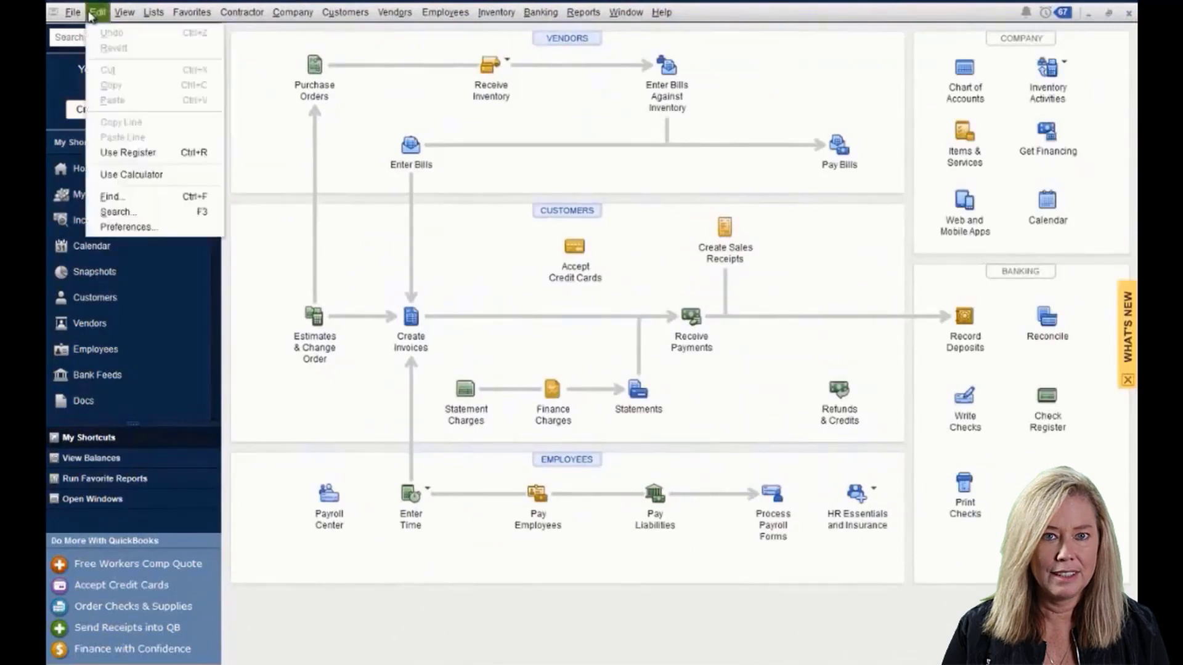
left_click(127, 227)
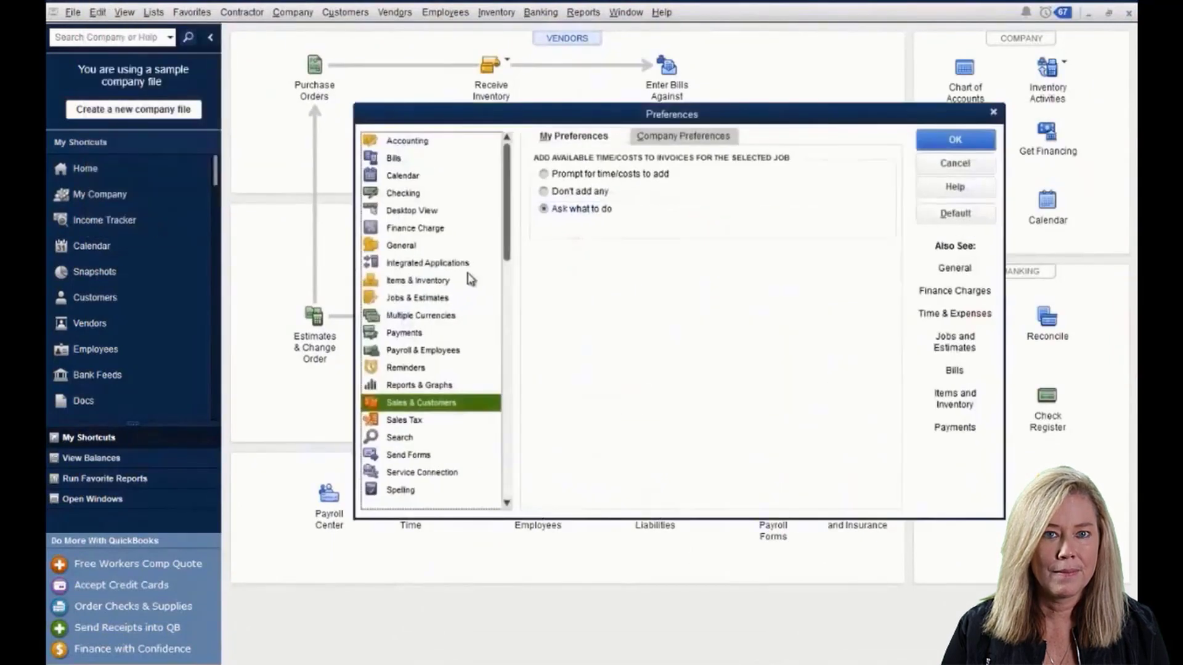
left_click(685, 137)
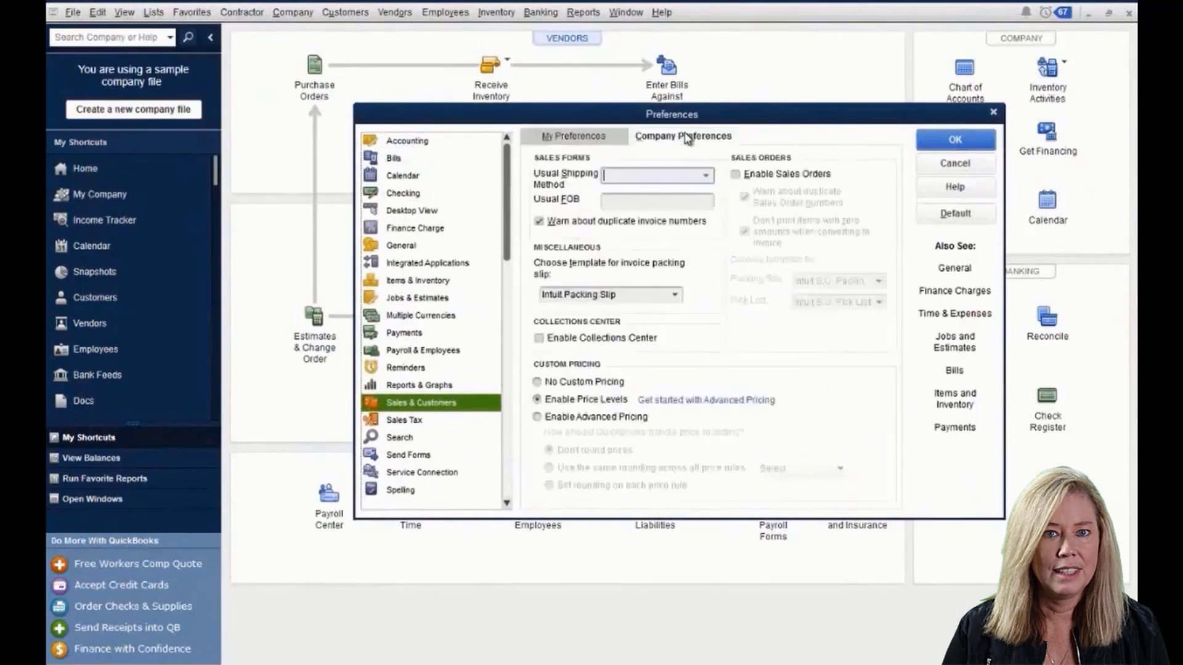
left_click(739, 175)
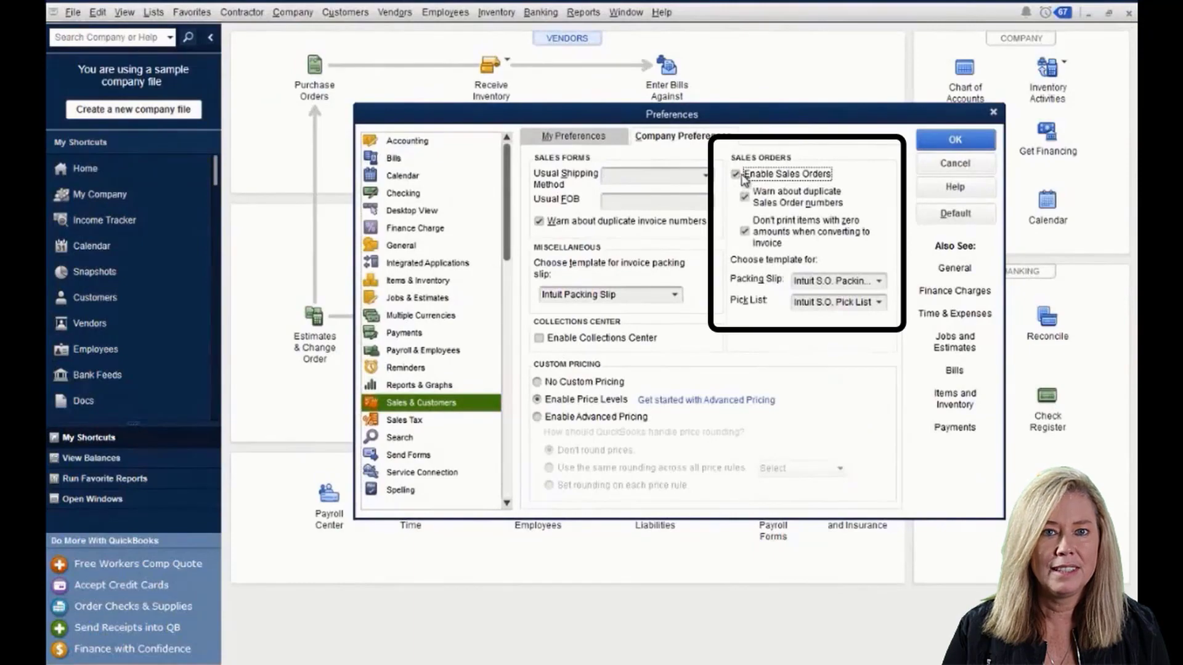
left_click(953, 142)
left_click(589, 204)
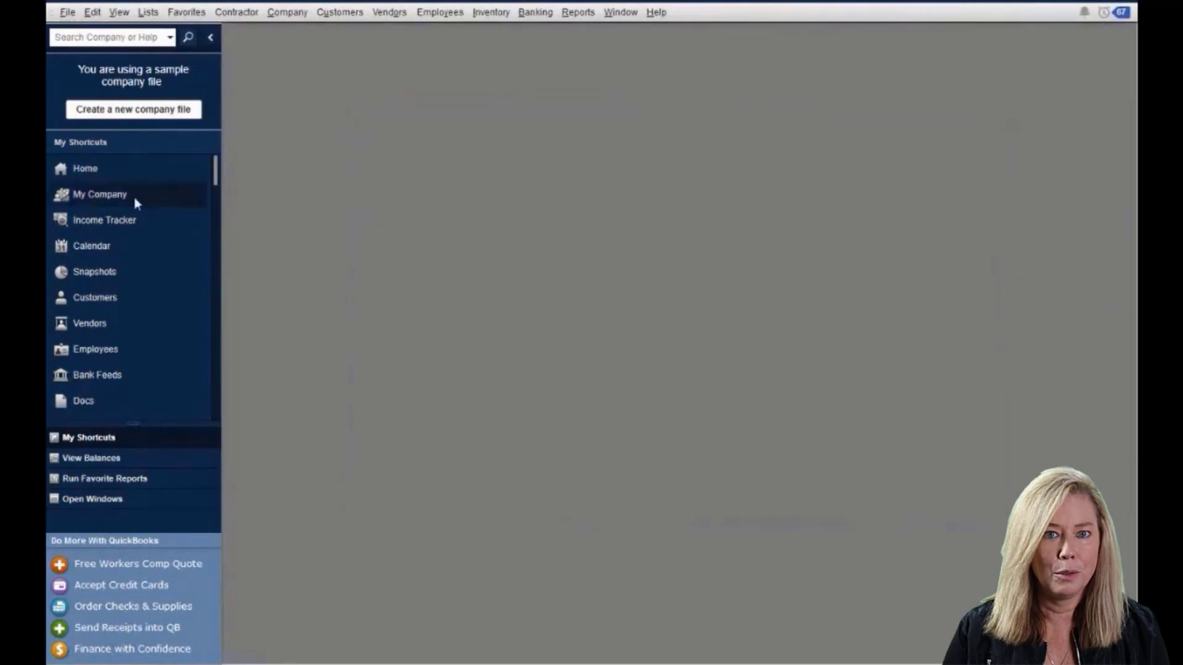
- Open a blank sales order from the home page to view its Work Order form, and close it
left_click(71, 166)
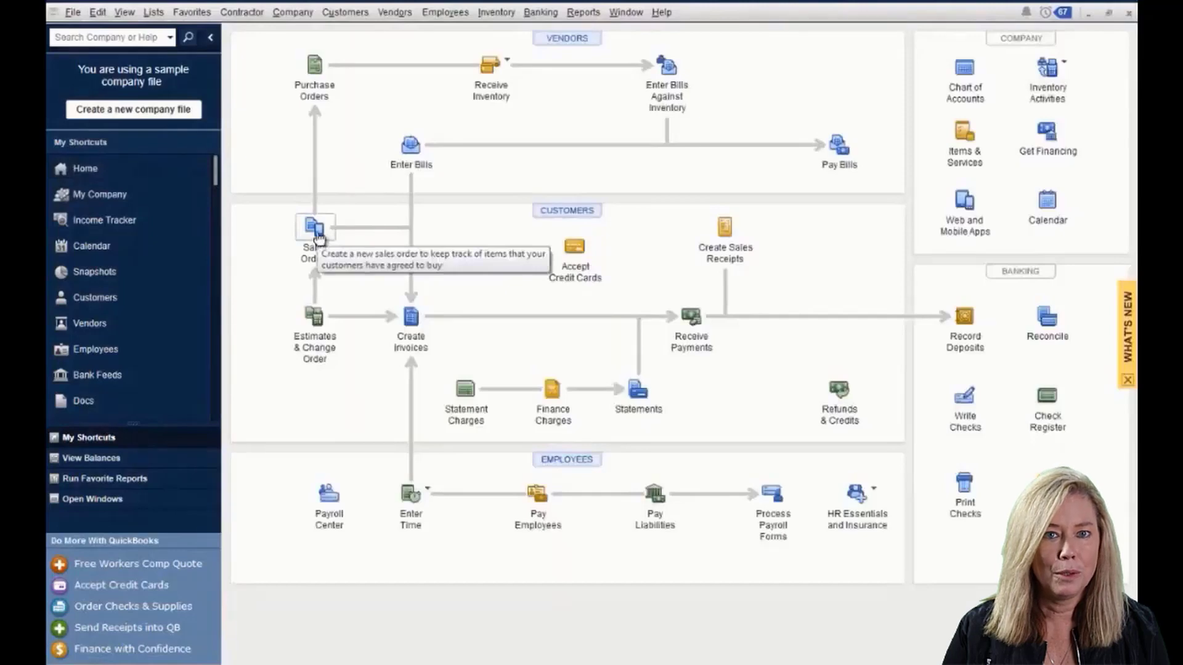
left_click(317, 233)
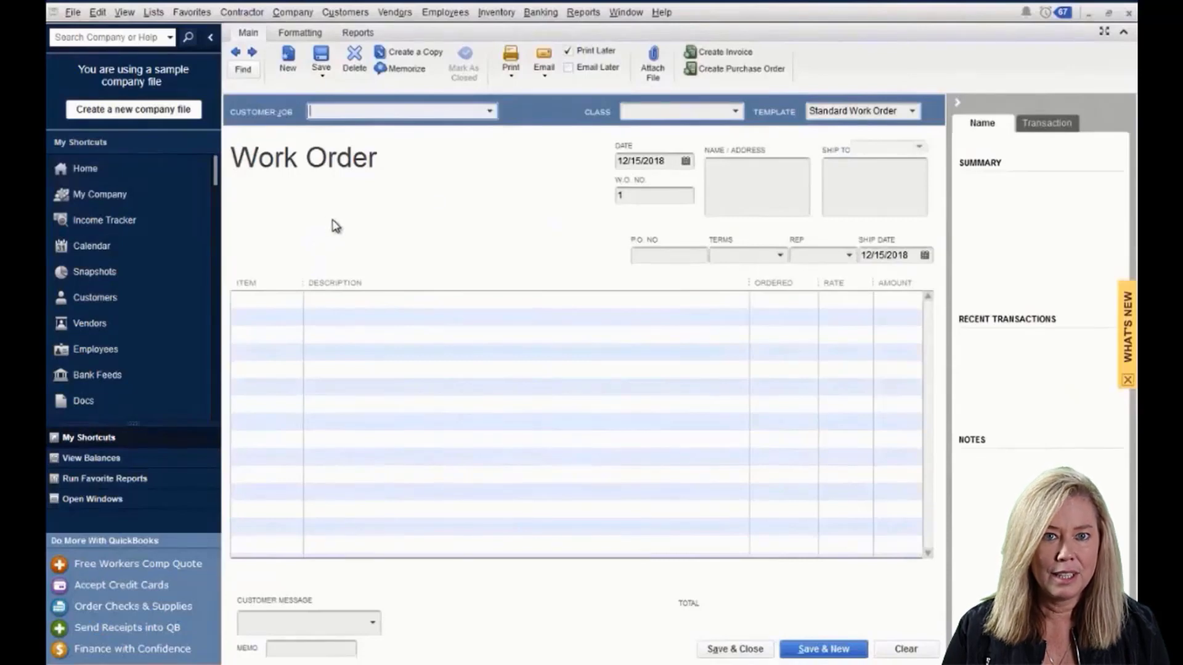
left_click(1129, 13)
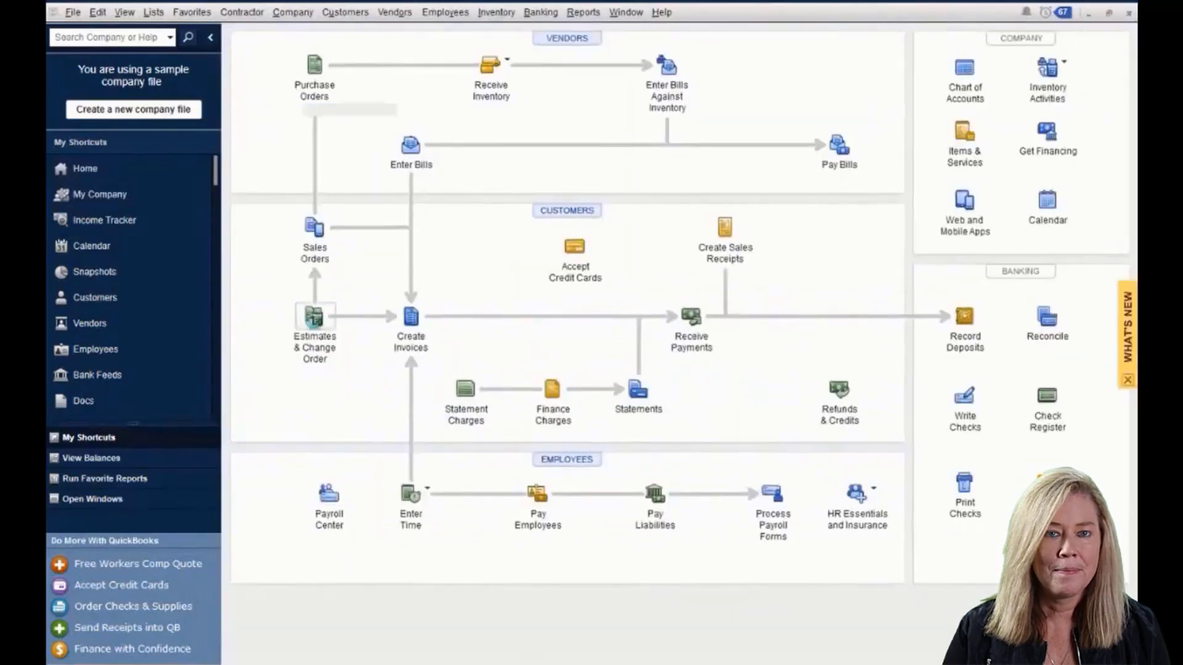
- Create a sales order from the Cottage - New Construction estimate, accepting the copied line items
left_click(314, 317)
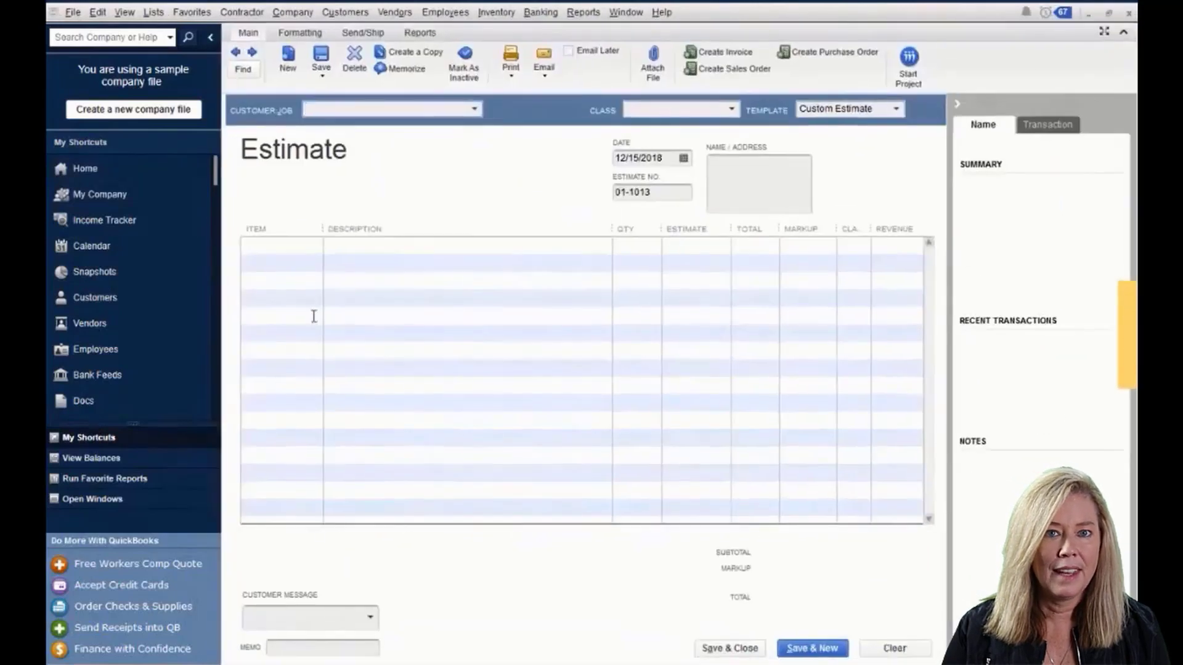
left_click(702, 69)
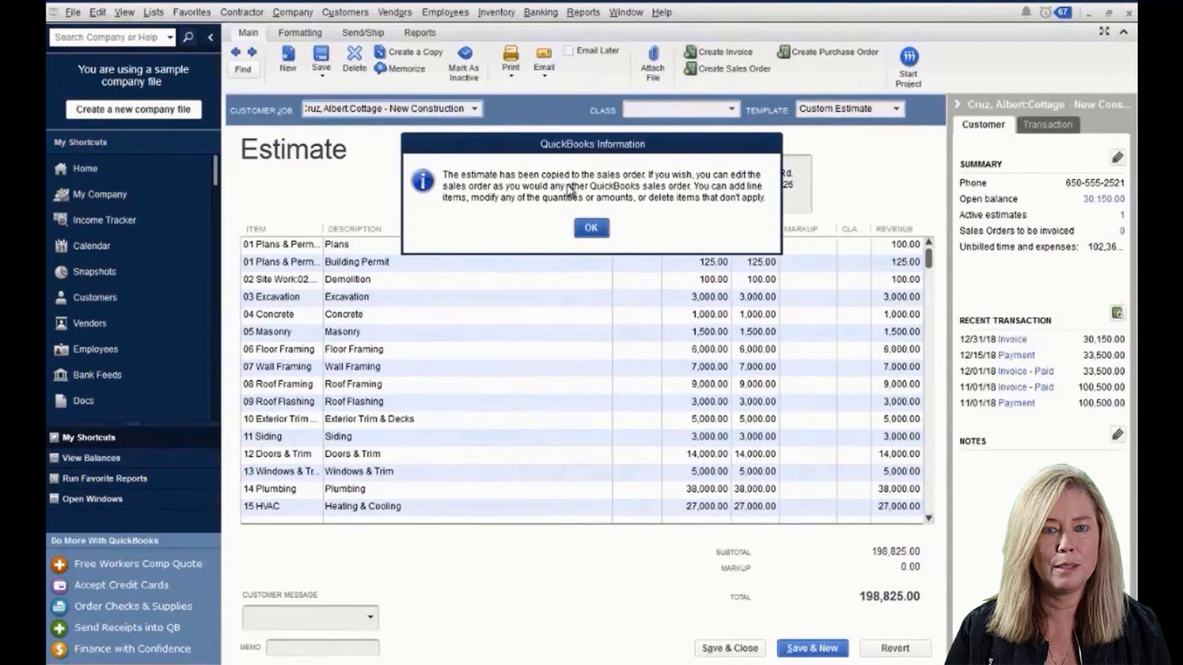
left_click(592, 228)
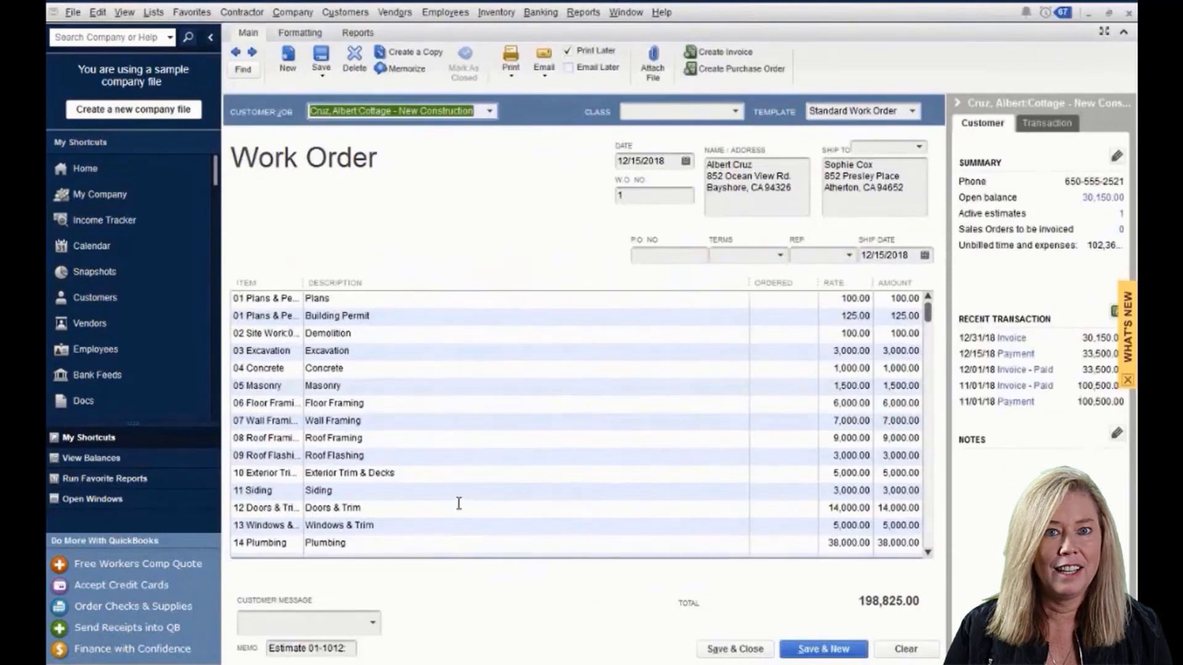
- Delete the lines from Concrete through Roof Flashing in the work order, and discard the work order without saving
left_click(240, 370)
key("ctrl+Delete")
key("ctrl+Delete")
key("ctrl+Delete")
key("ctrl+Delete")
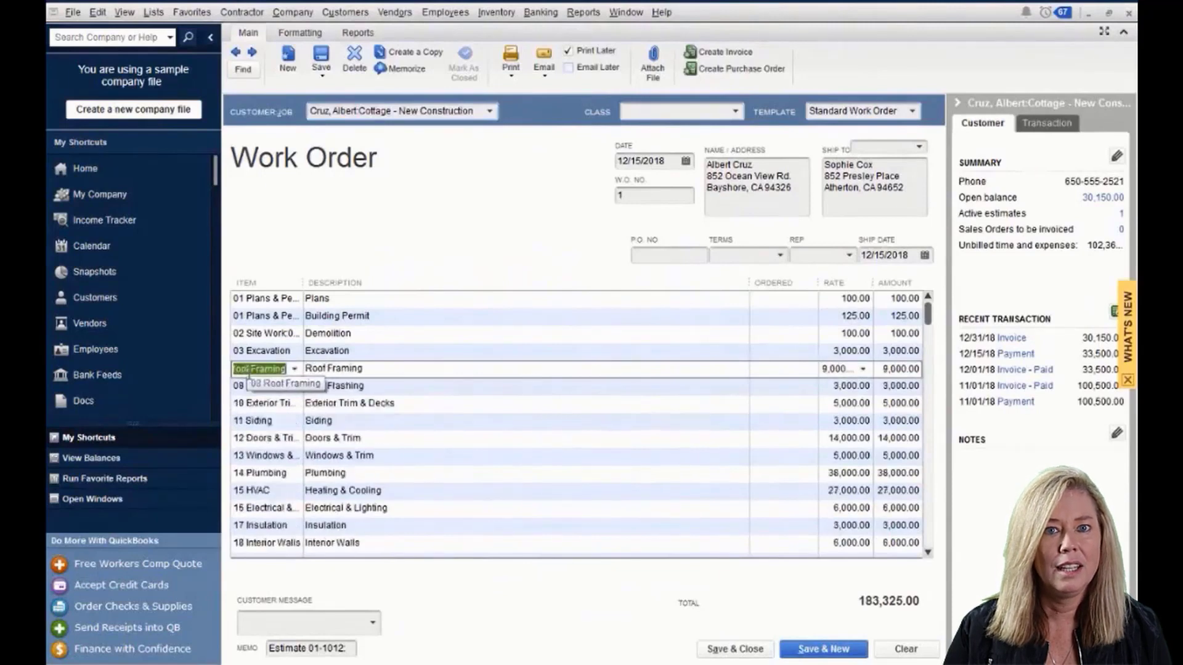
key("ctrl+Delete")
key("ctrl+Delete")
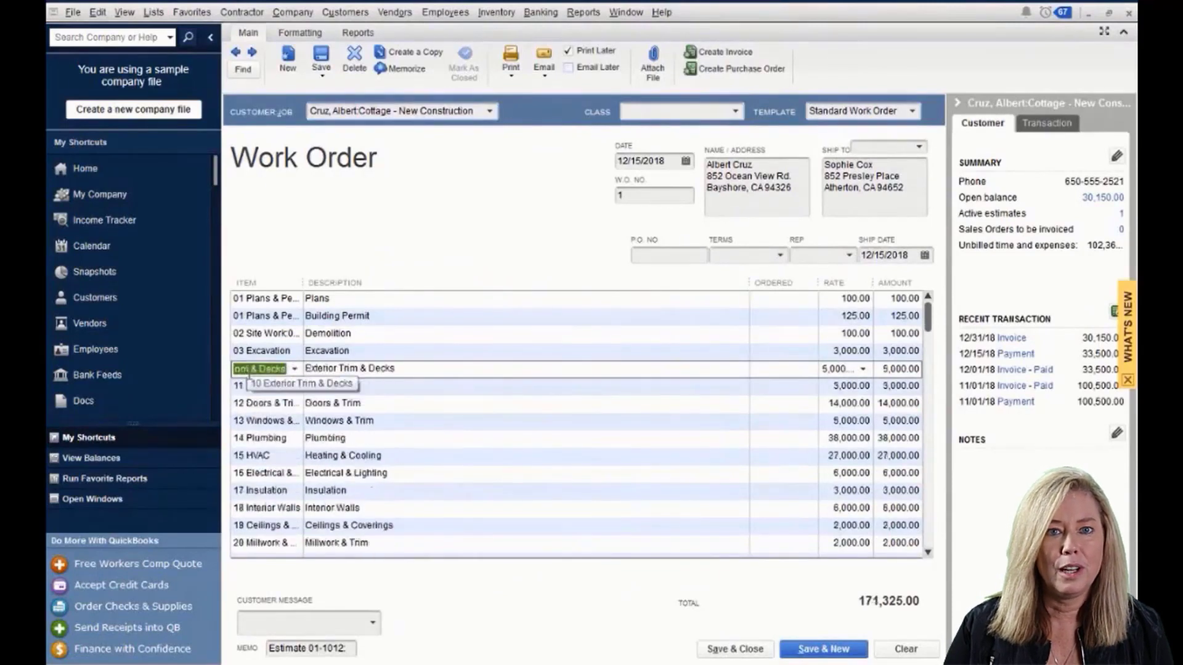
left_click(906, 650)
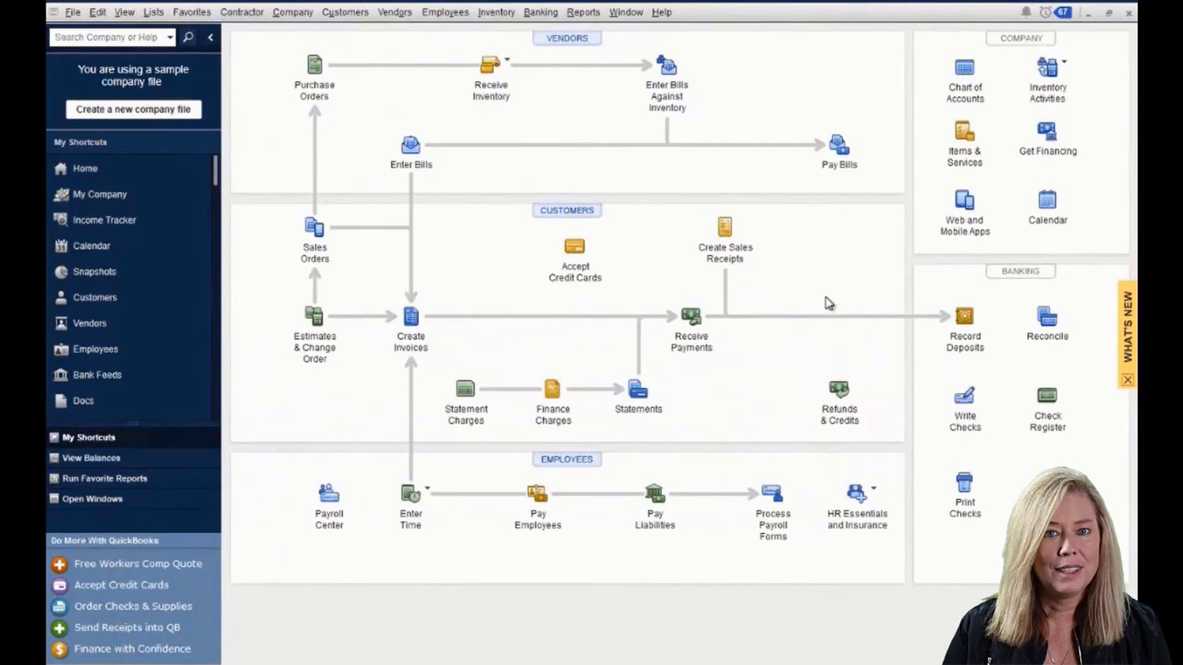
- Find the previous All Star Truck Sales bill and assign its repairs expense to the second customer's Cottage - New Construction job
left_click(421, 155)
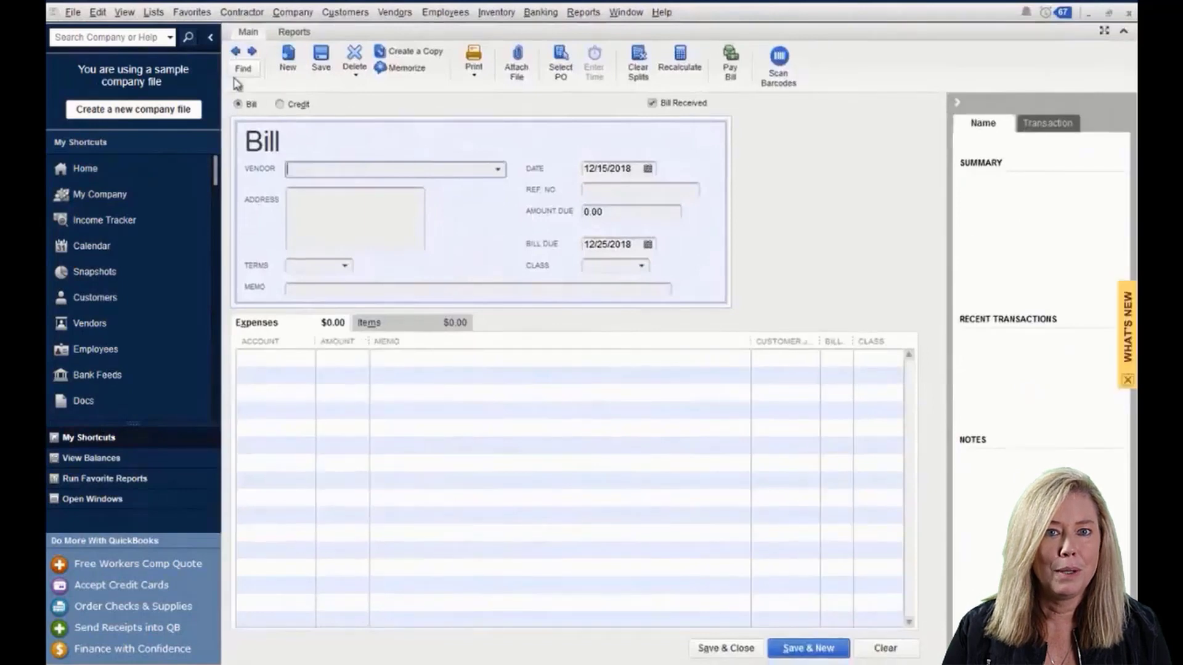
left_click(236, 52)
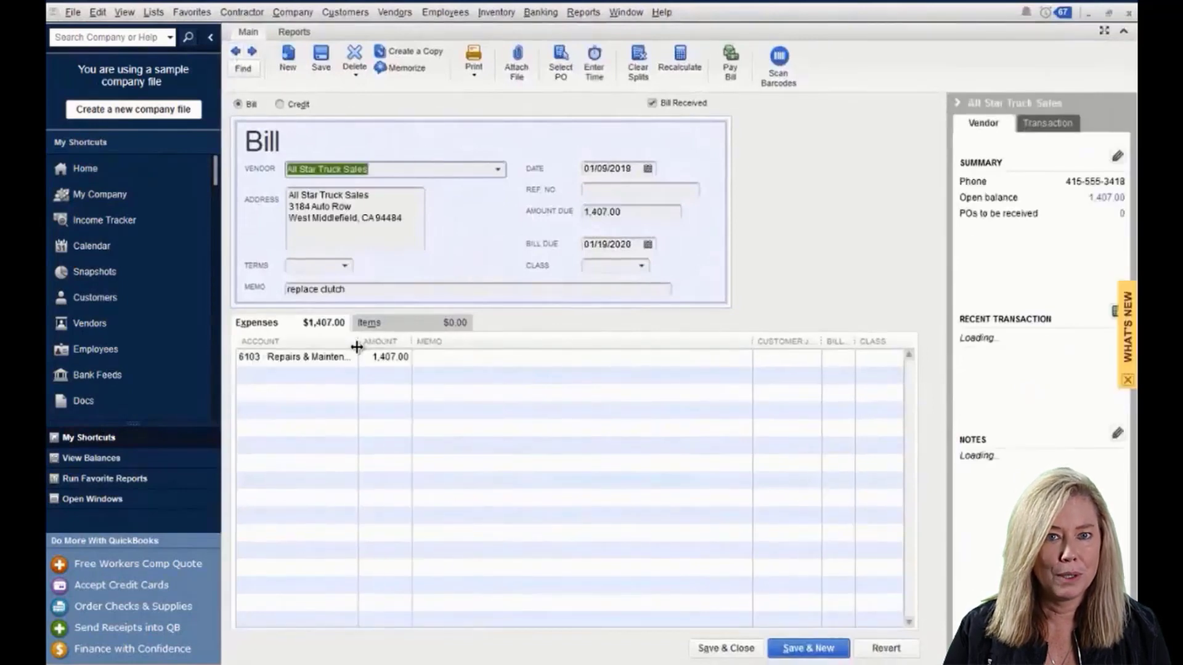
left_click(780, 360)
left_click(813, 358)
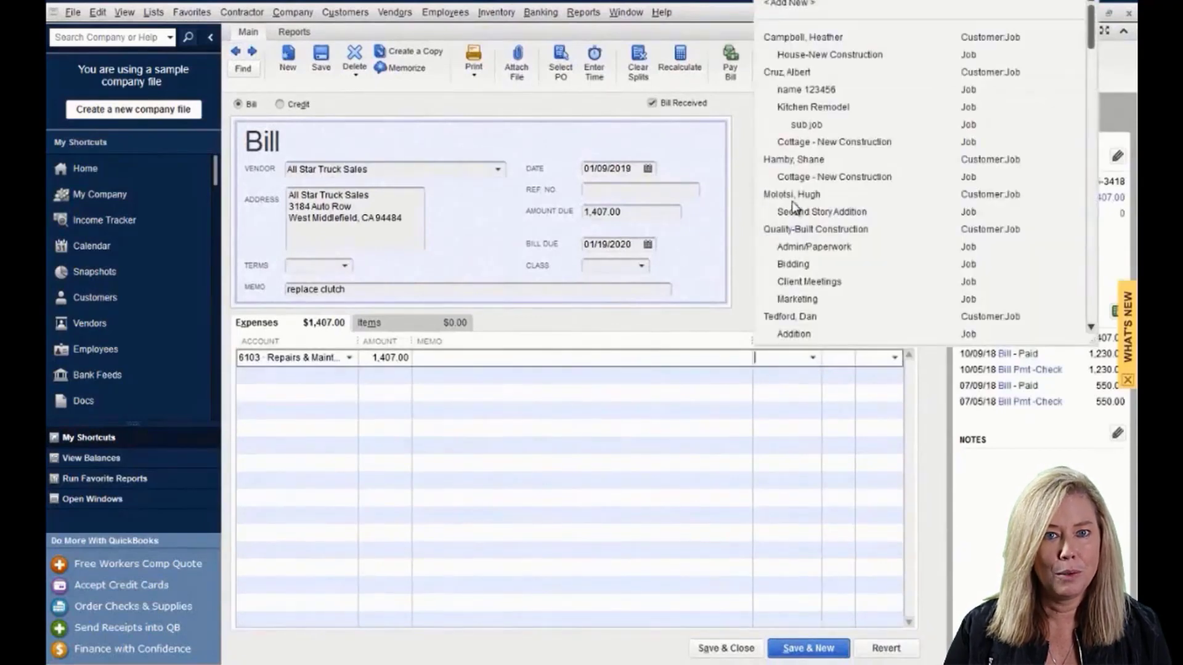
left_click(800, 176)
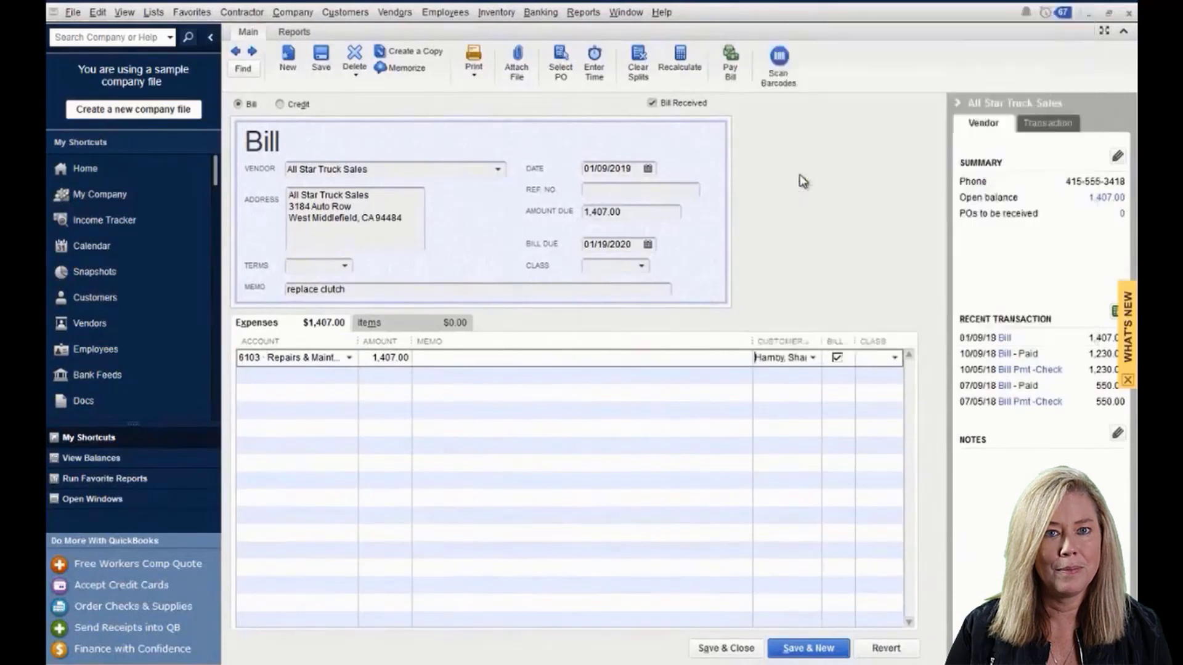
- Widen the bill's Customer:Job column, mark the repairs expense as not billable, and close the bill with its changes reverted
left_click_drag(823, 341, 840, 335)
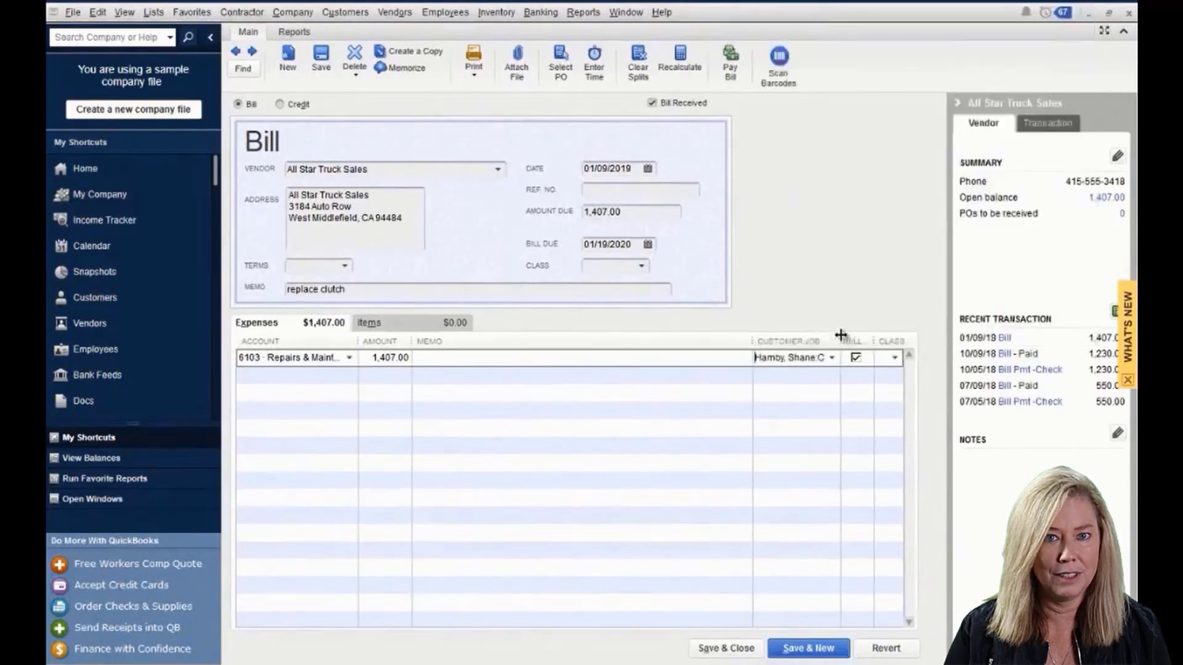
left_click_drag(753, 340, 567, 340)
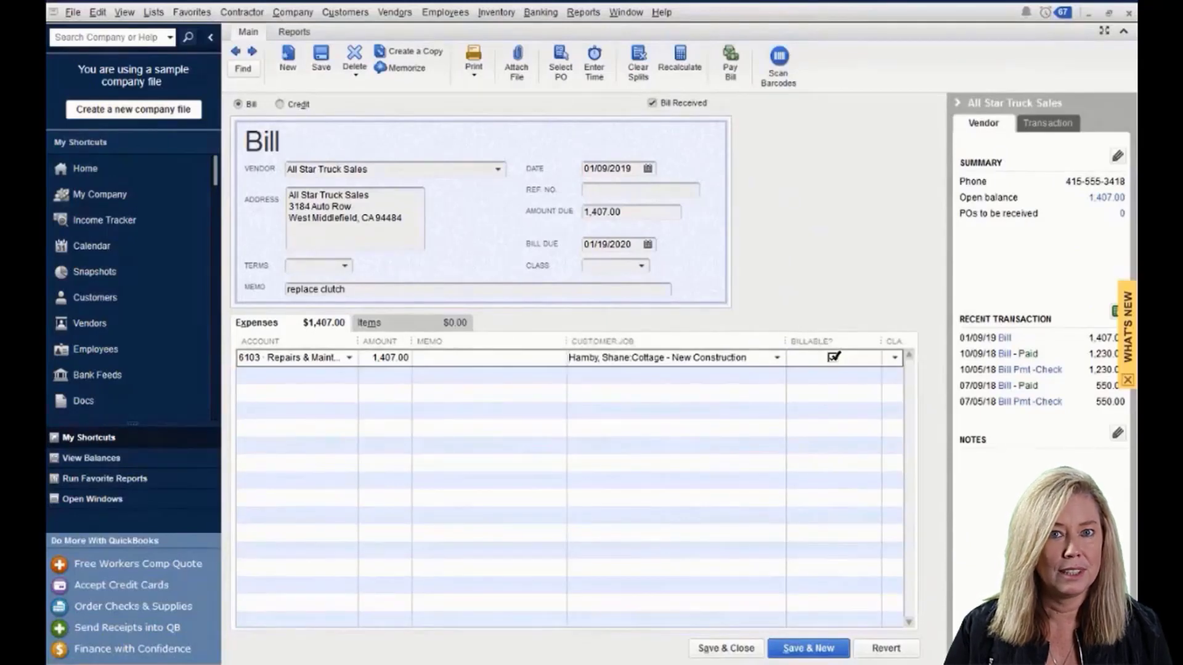
left_click(657, 357)
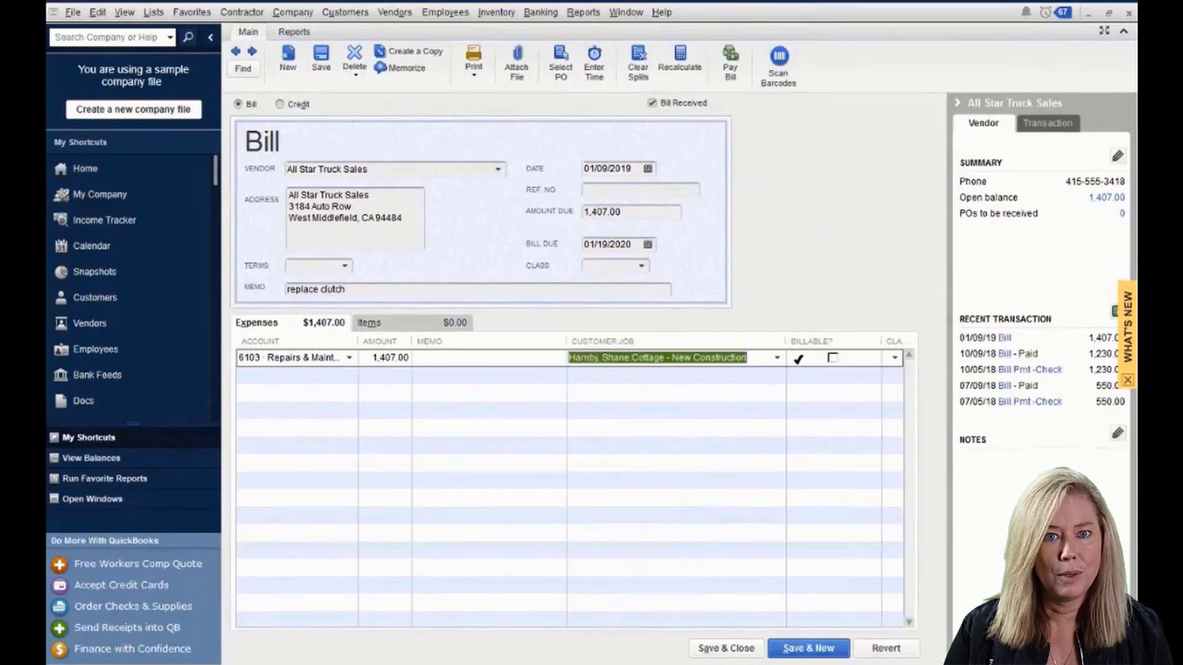
left_click(756, 360)
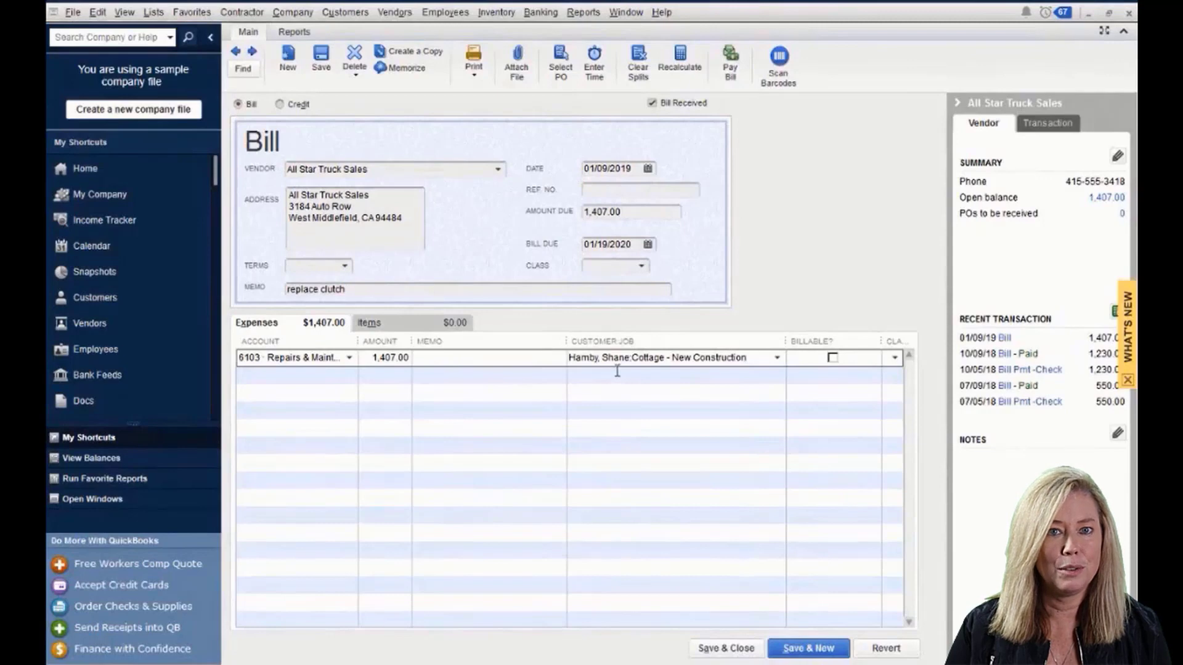
left_click(887, 648)
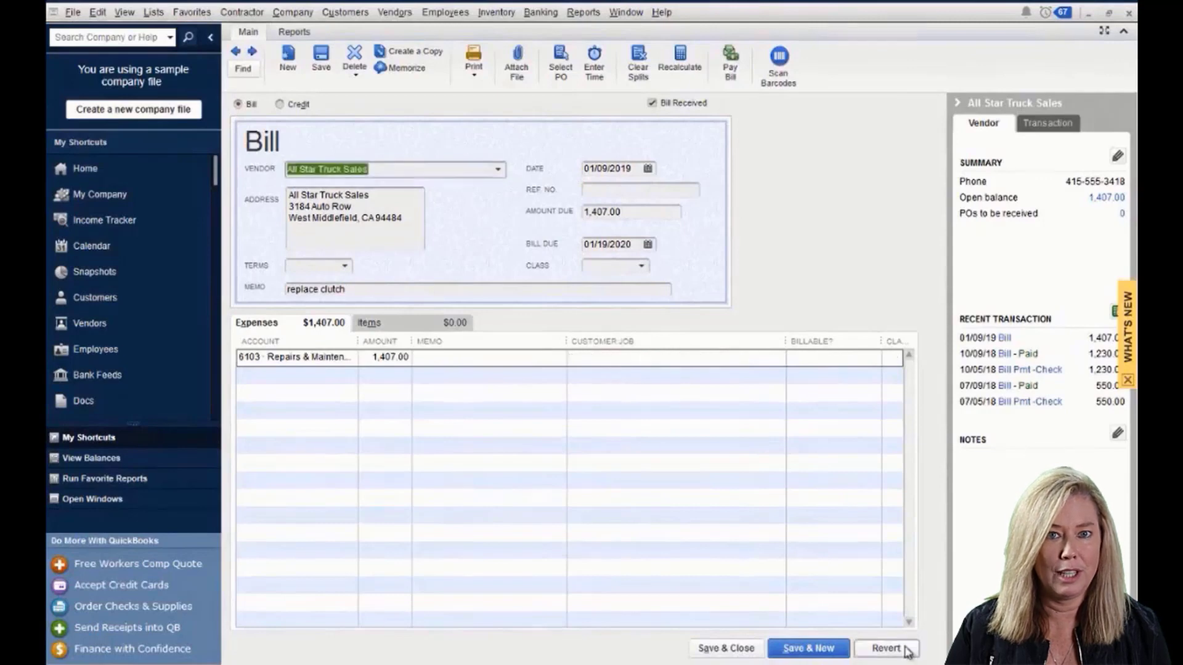
left_click(1129, 13)
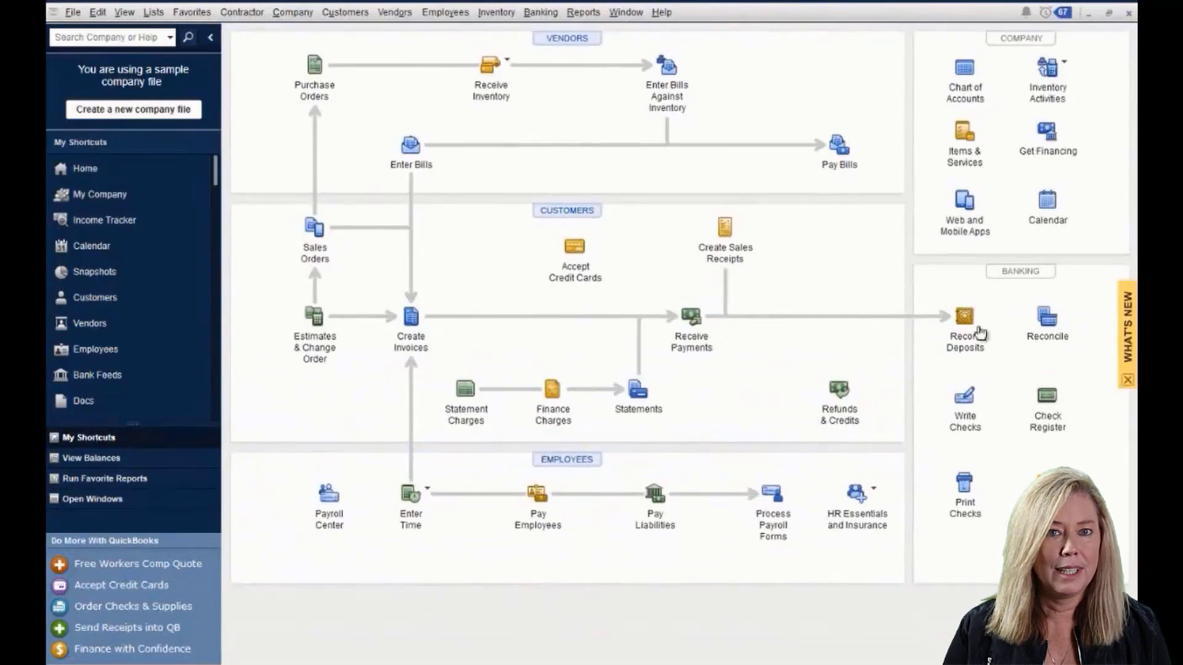
- Open a blank check, examine the job and billable columns on its item and expense lines, and close it
left_click(965, 397)
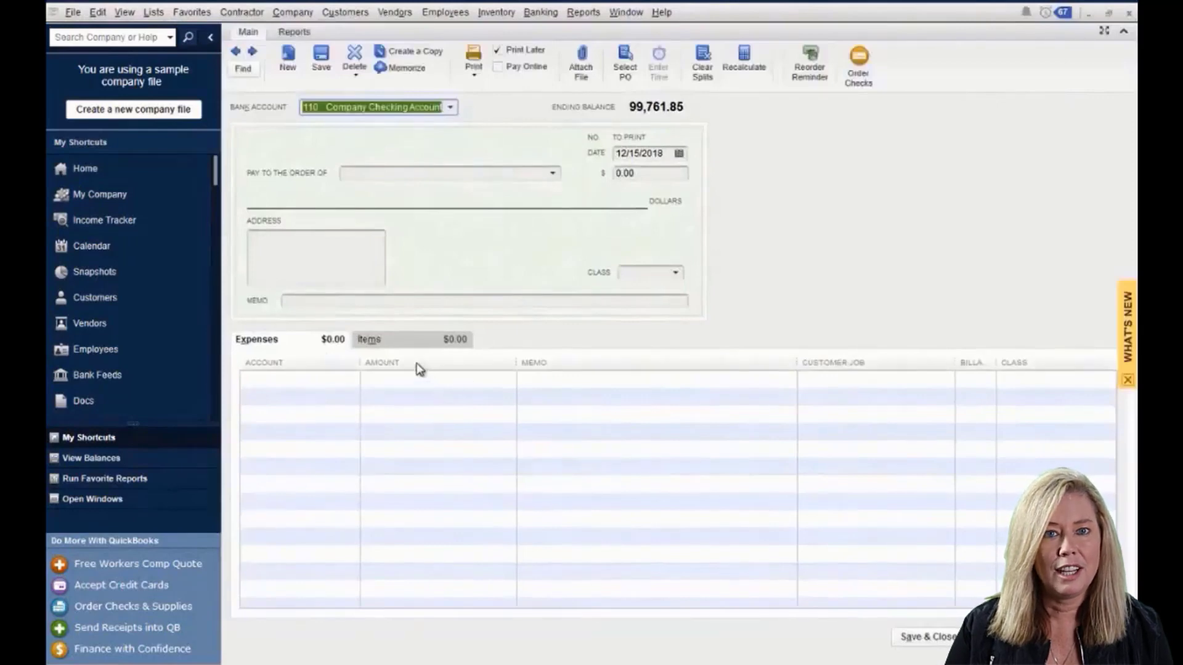
left_click(409, 344)
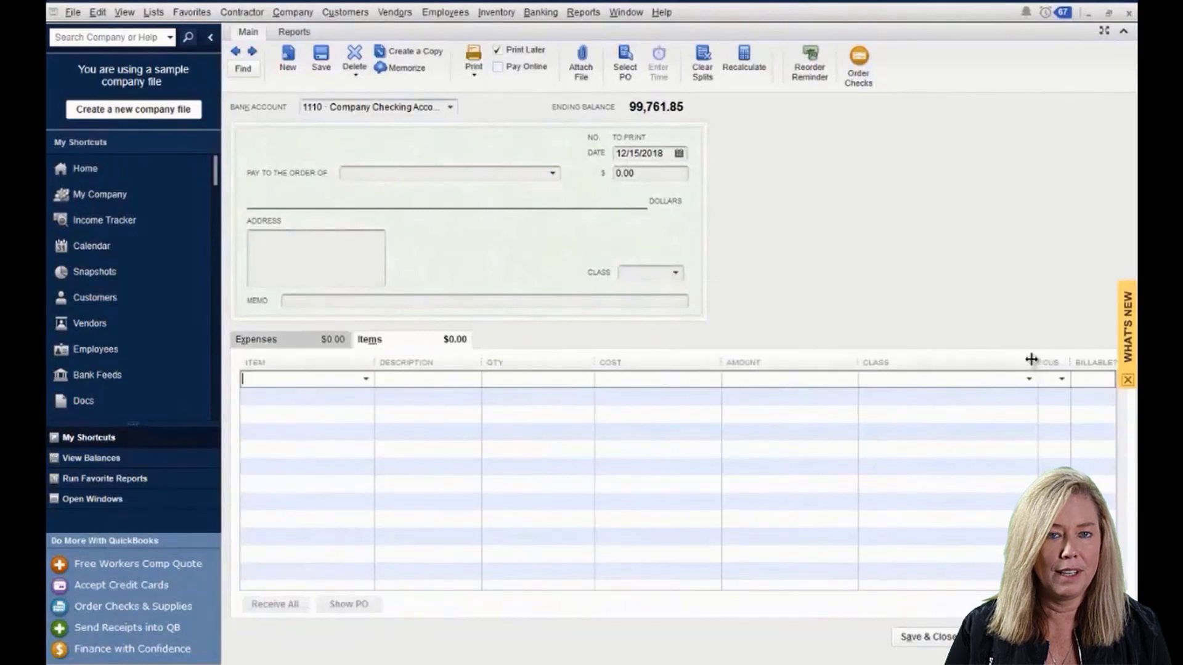
left_click_drag(1038, 364, 1047, 370)
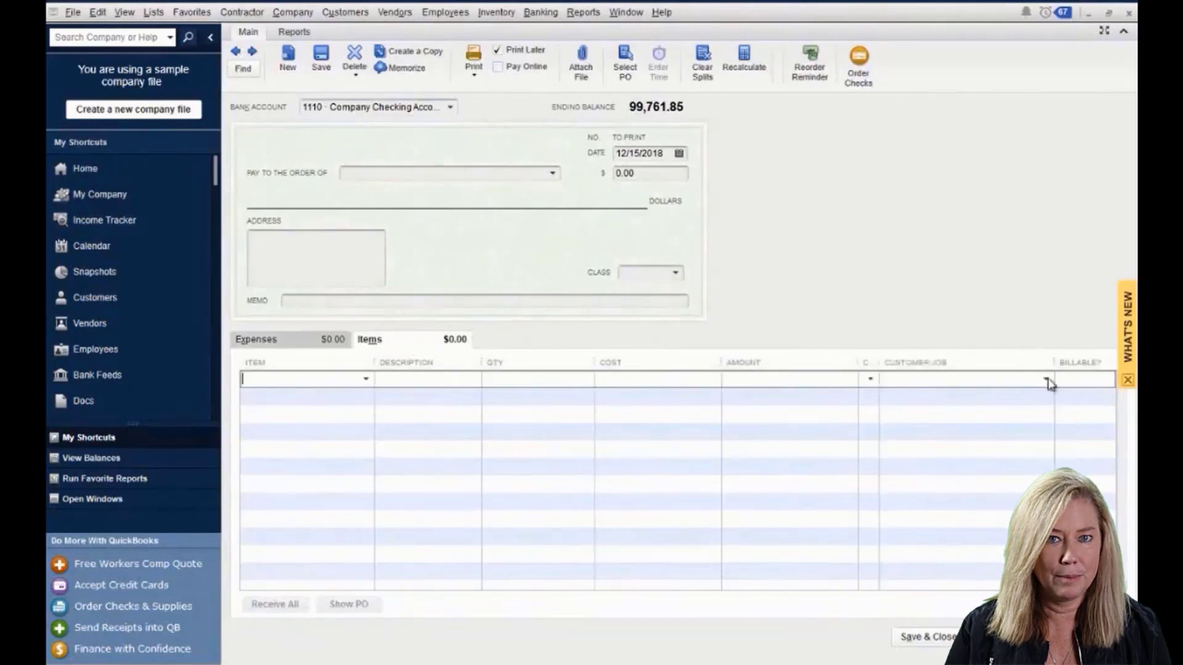
left_click(264, 342)
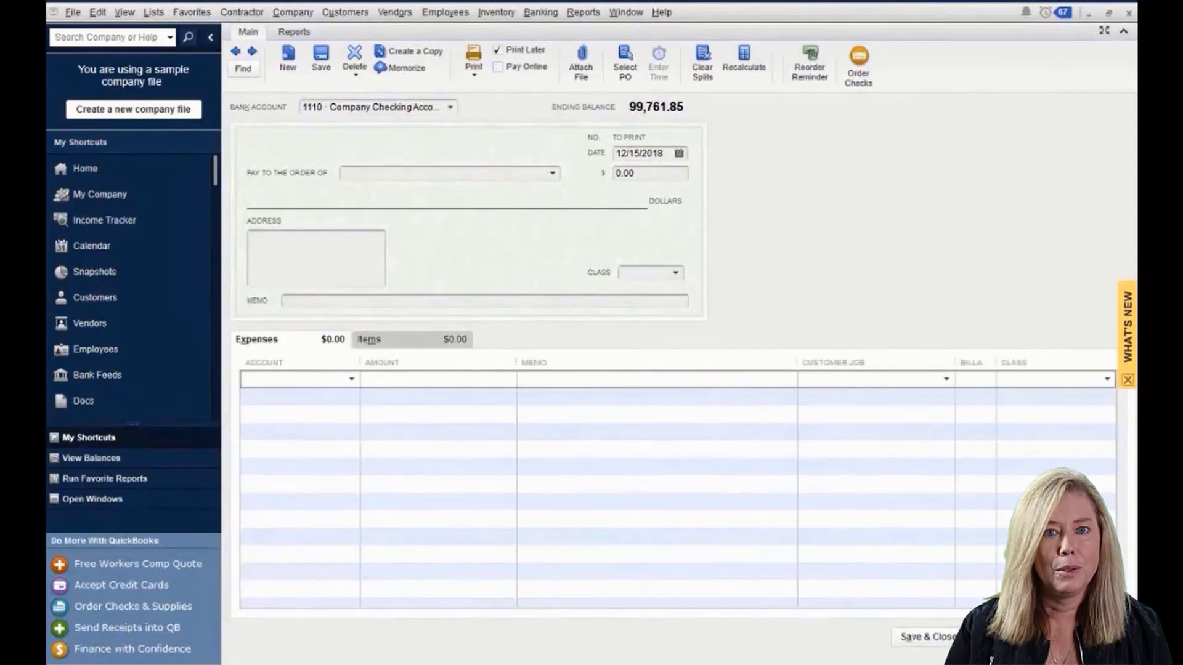
left_click(369, 108)
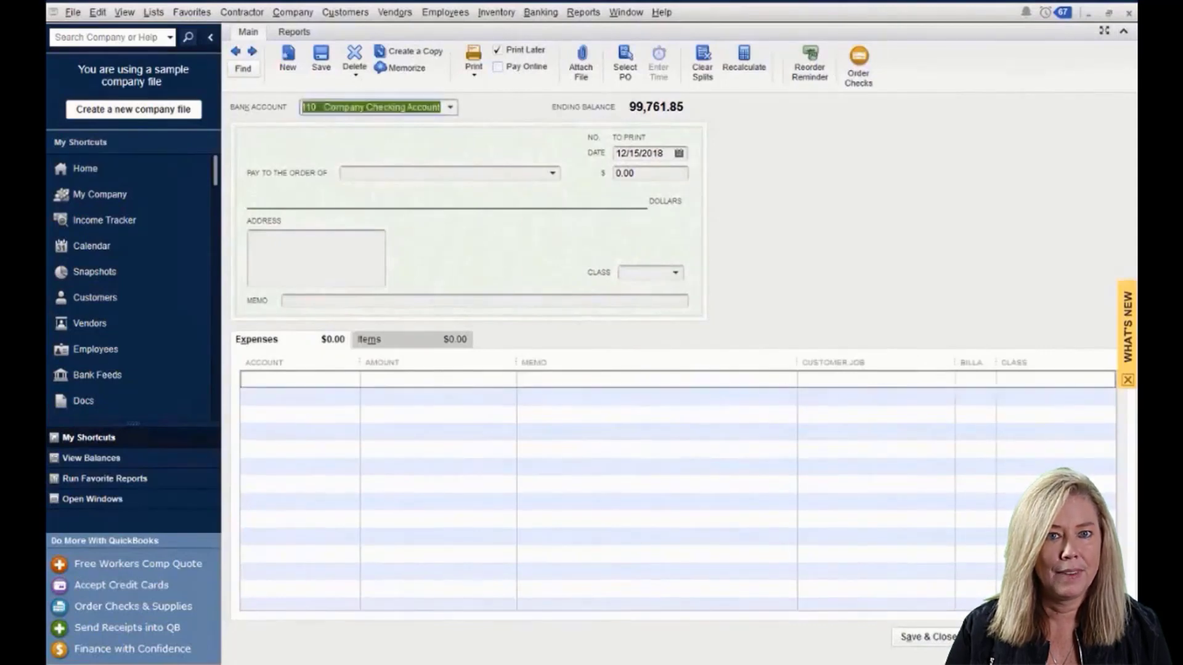
left_click(1129, 14)
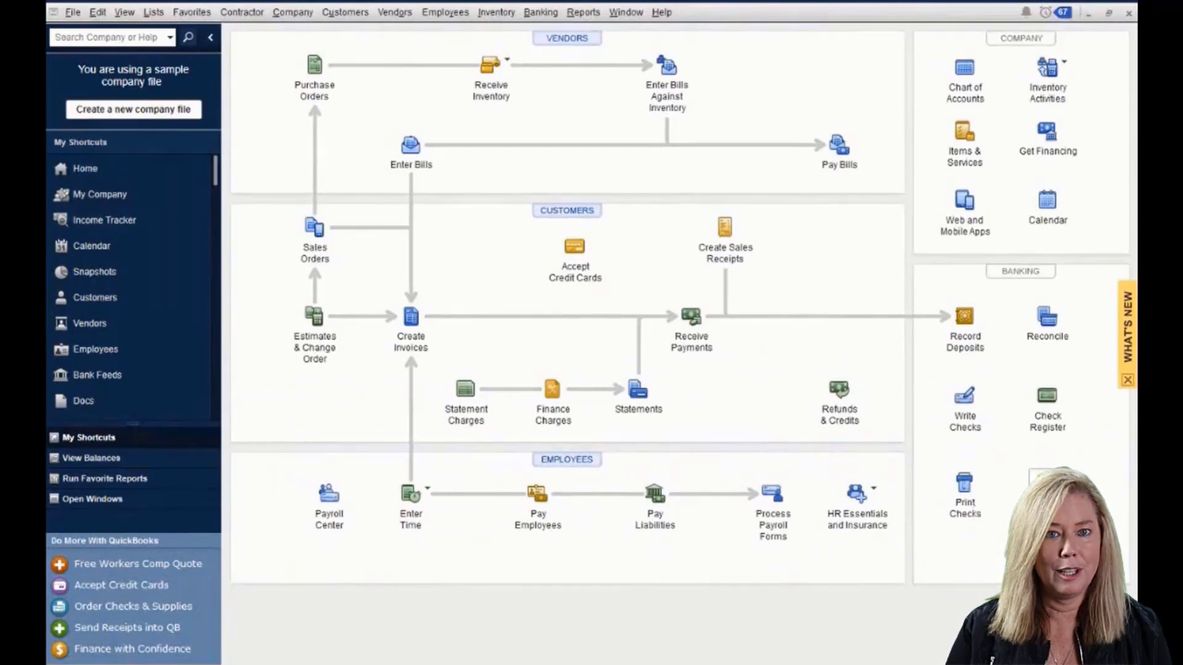
- Open a blank credit card charge, examine its item list and job columns for job costing, and close it
left_click(1047, 489)
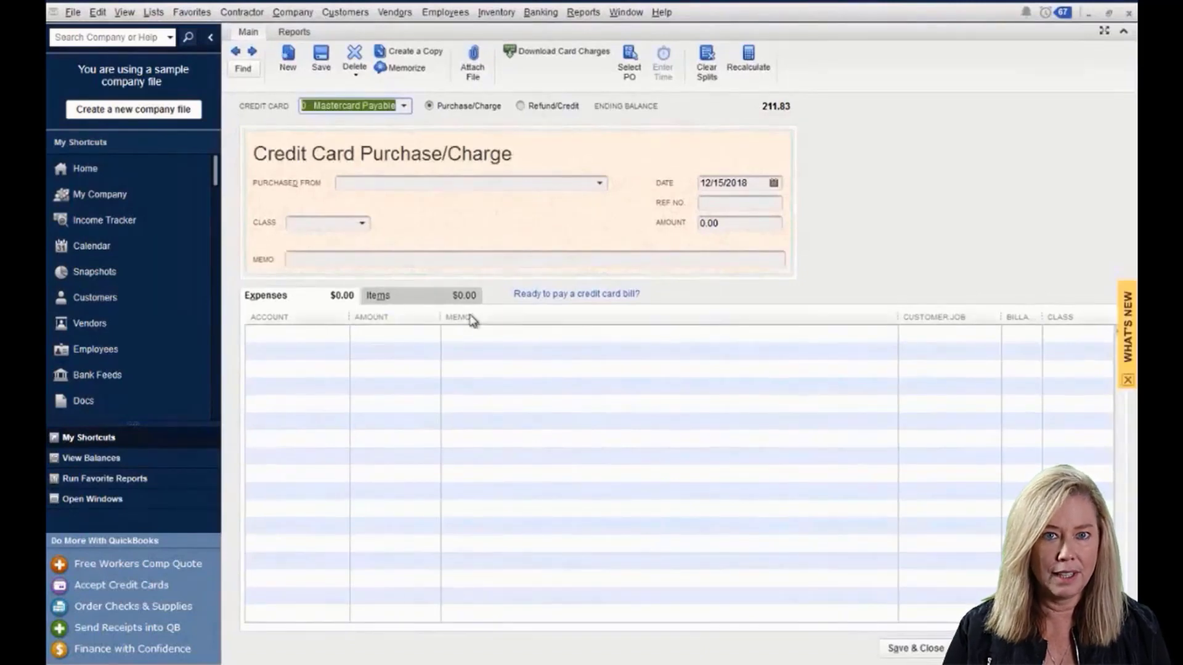
left_click(389, 297)
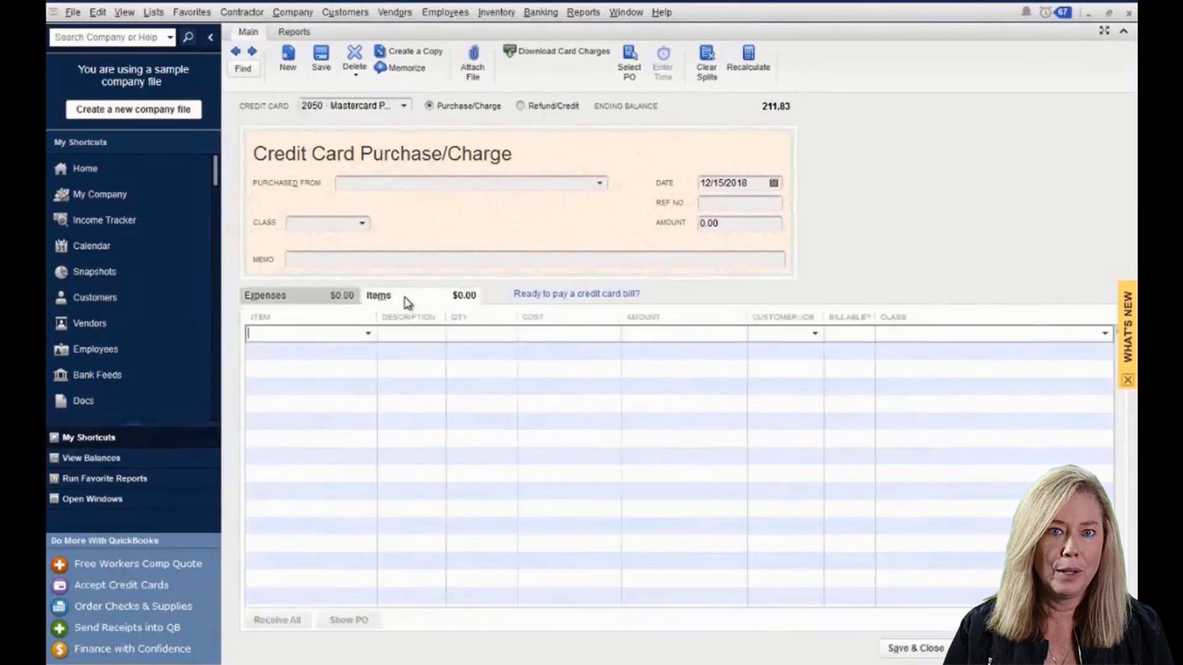
left_click(370, 334)
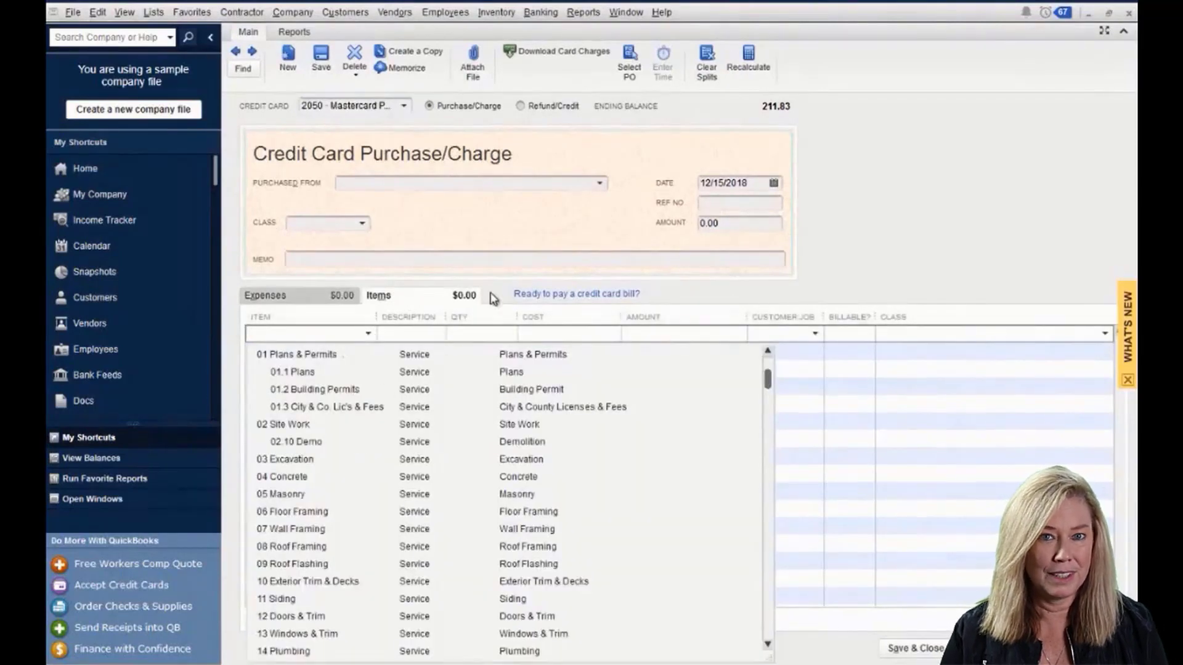
left_click(494, 297)
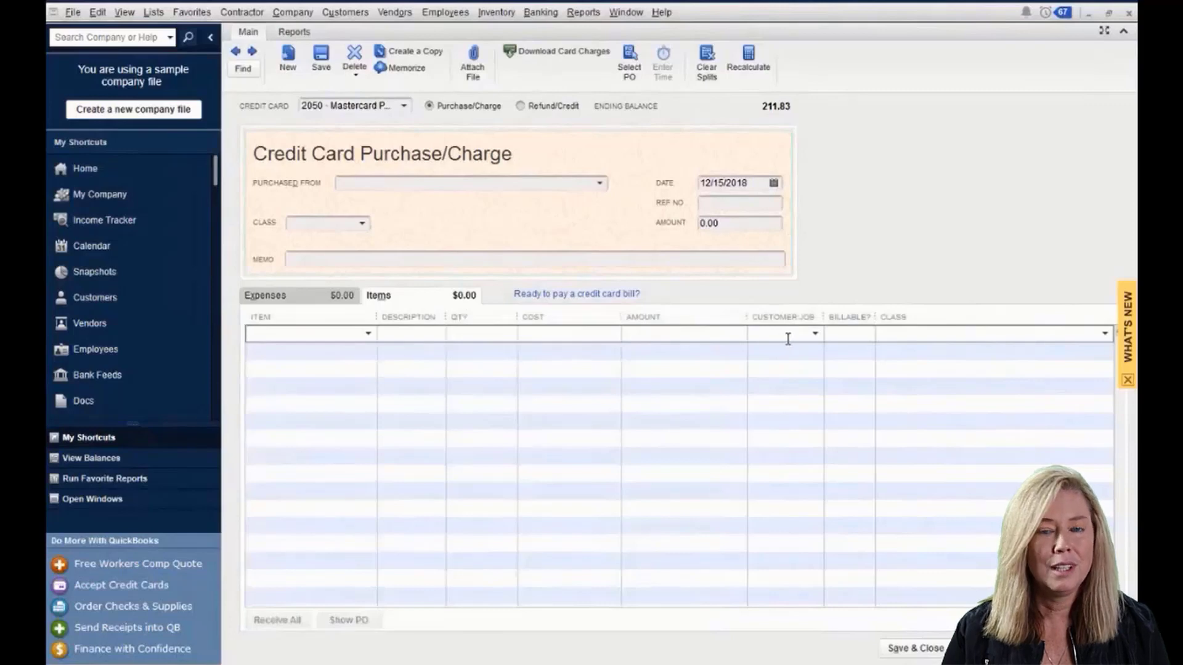
left_click(1129, 13)
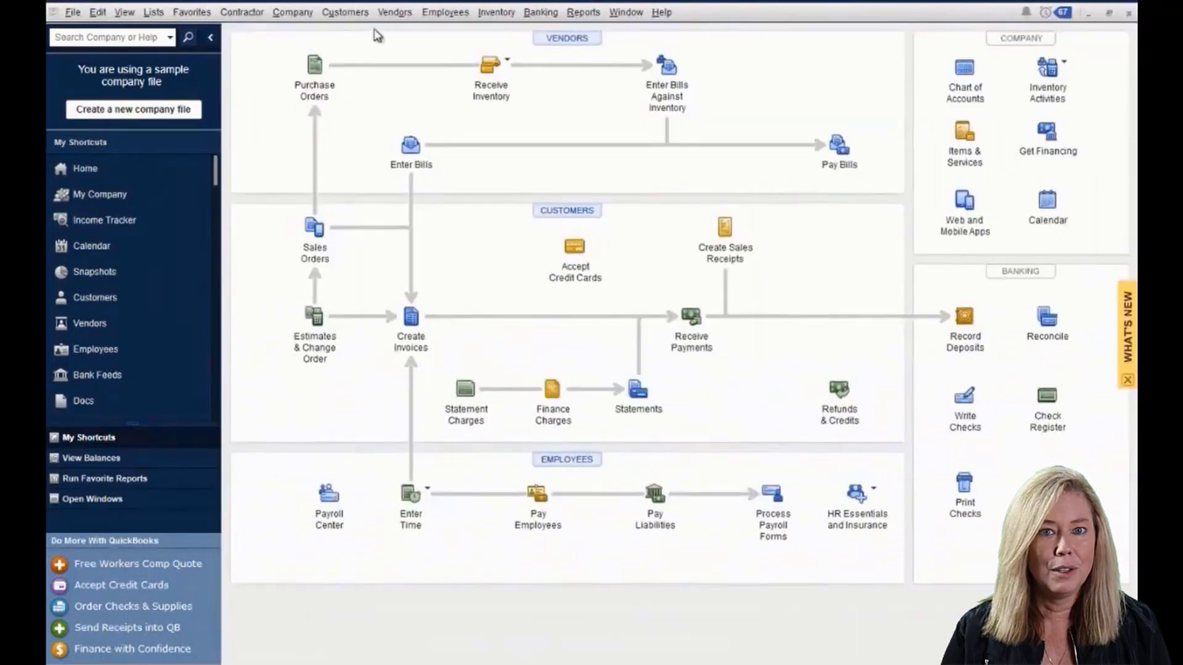
- Open a new general journal entry and examine the customers and jobs available in its Name column
left_click(295, 13)
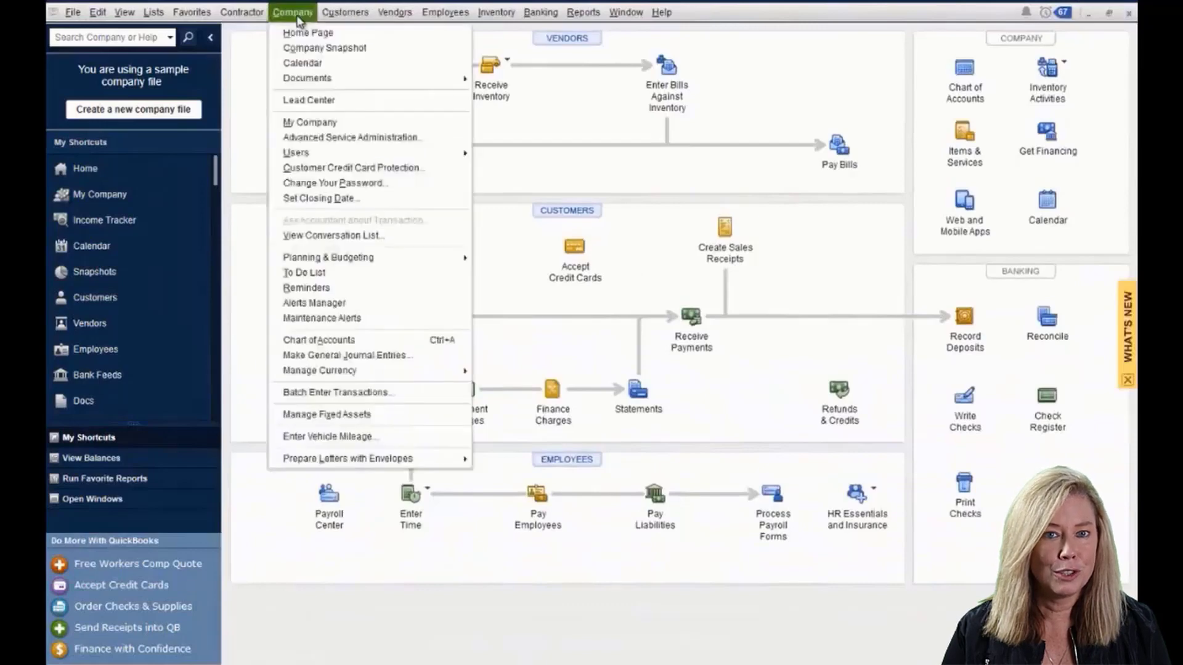
left_click(346, 356)
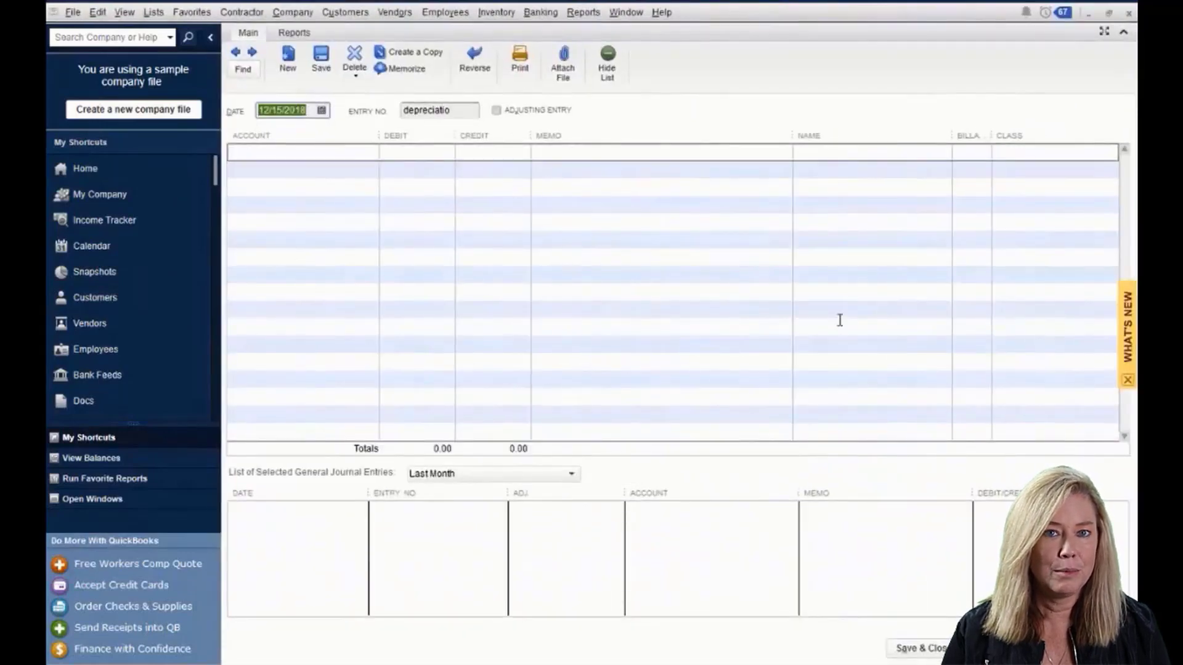
left_click(943, 152)
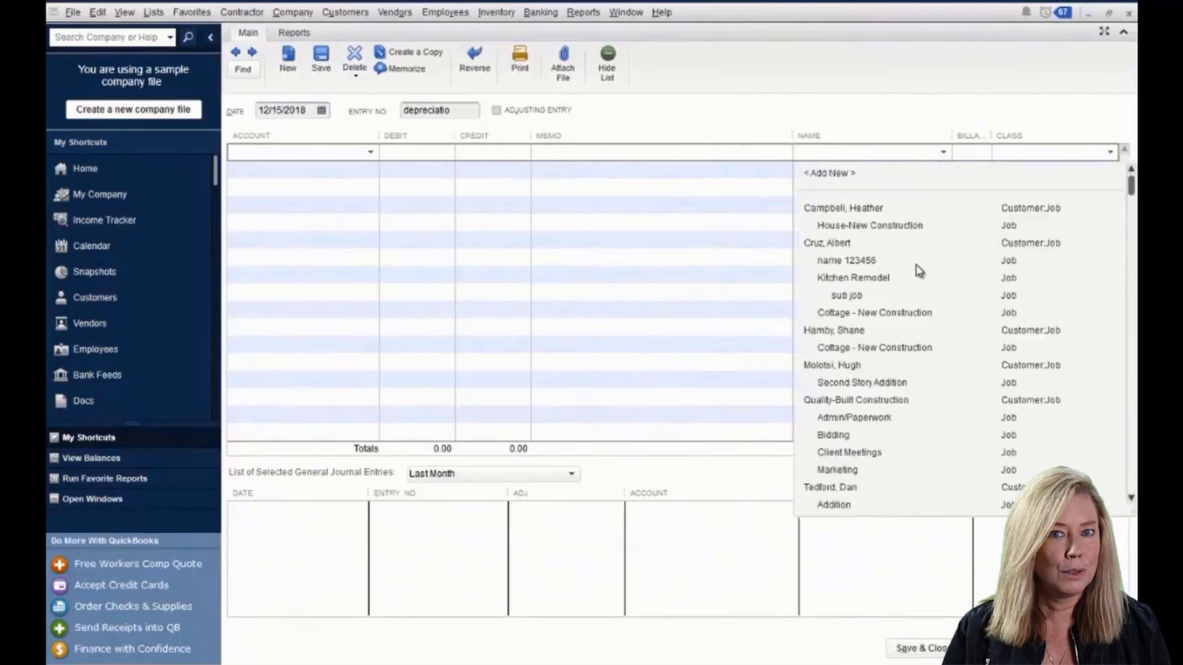
left_click(848, 122)
left_click(634, 120)
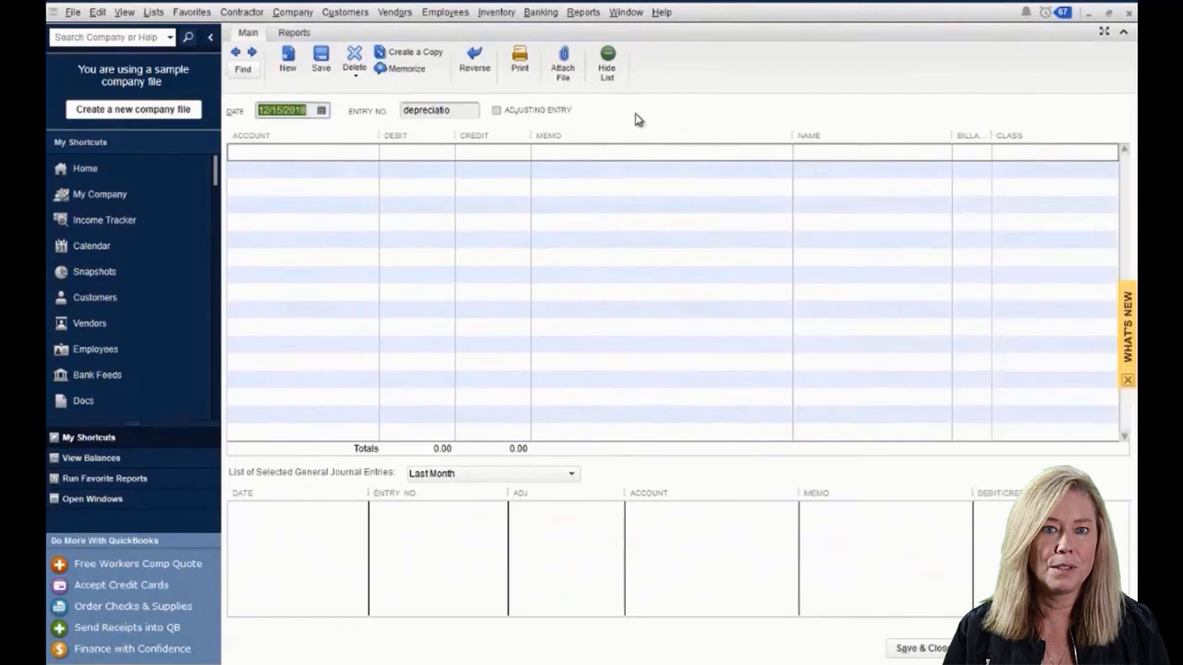
- Enter a 25.00 credit to 6050 Bad Debt and an offsetting 25.00 debit to the same account in the journal entry
left_click(370, 153)
scroll(389, 308, "down", 15)
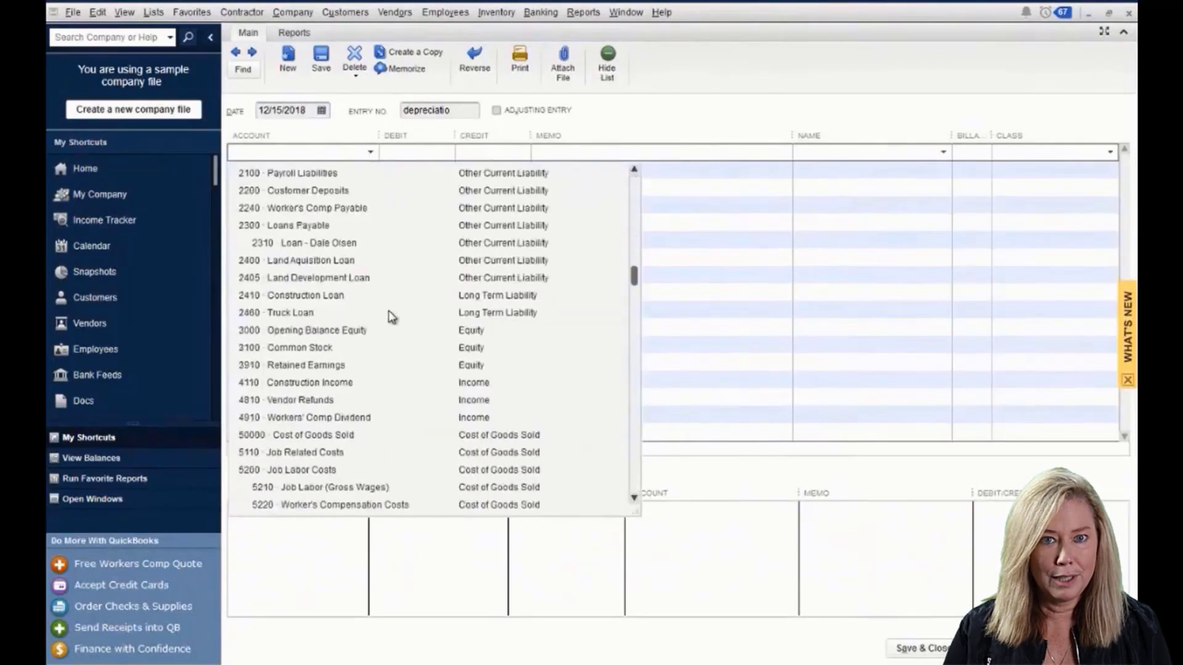
left_click(302, 277)
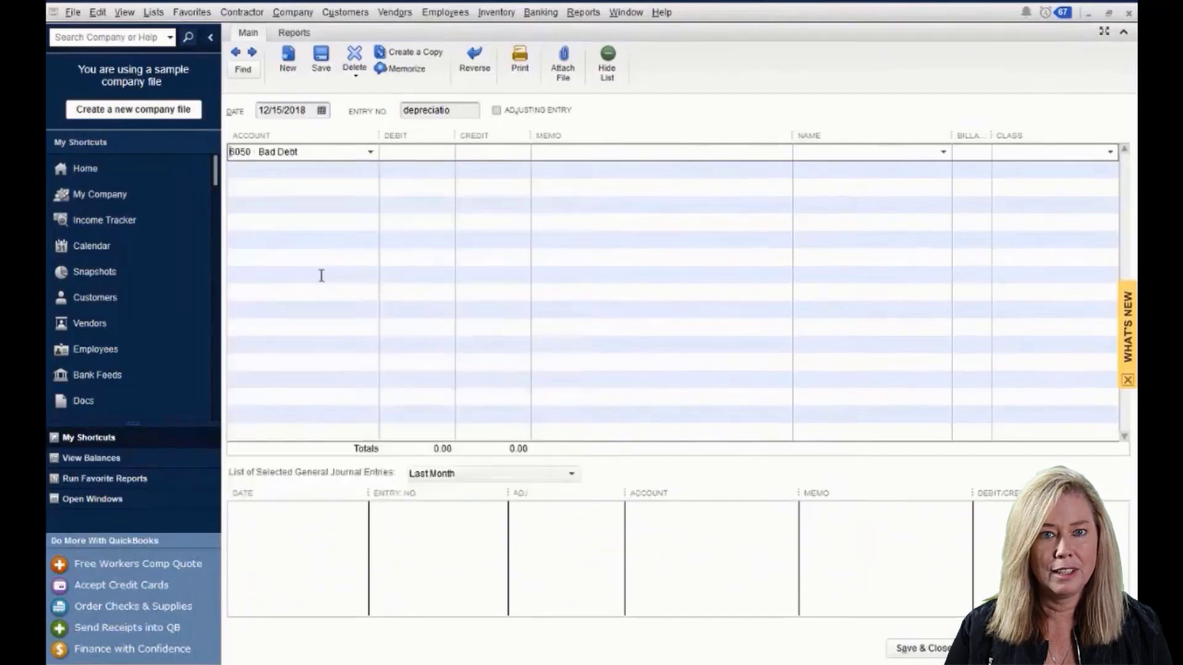
left_click(488, 154)
type("25")
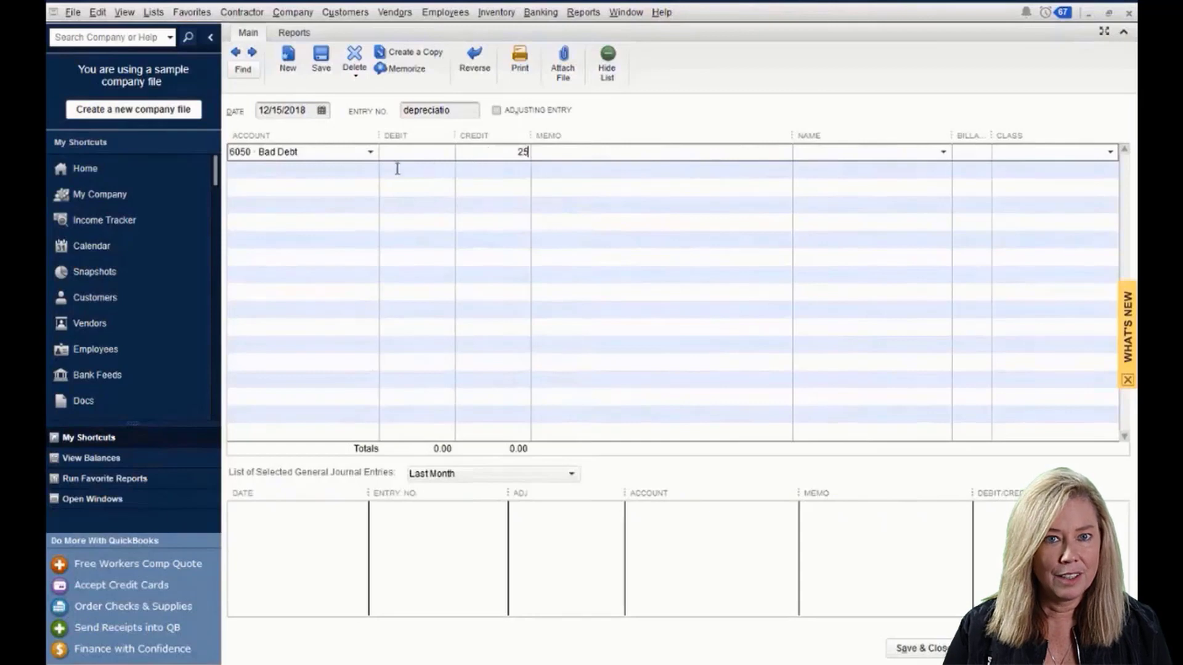
left_click(370, 171)
left_click(371, 171)
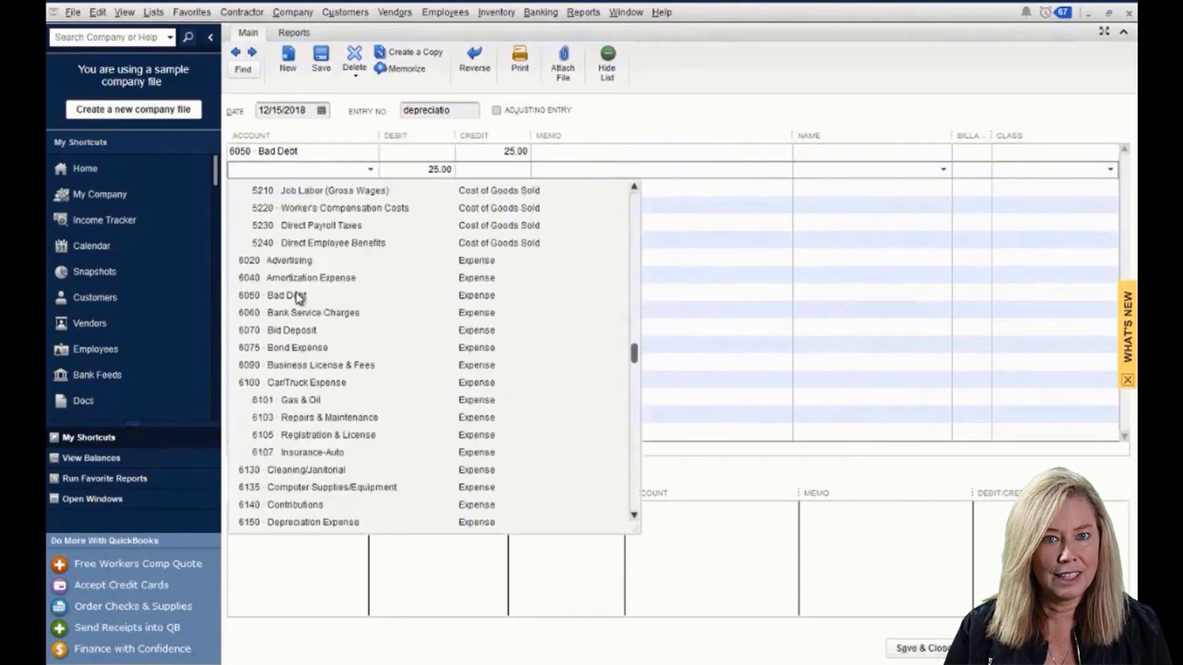
left_click(296, 292)
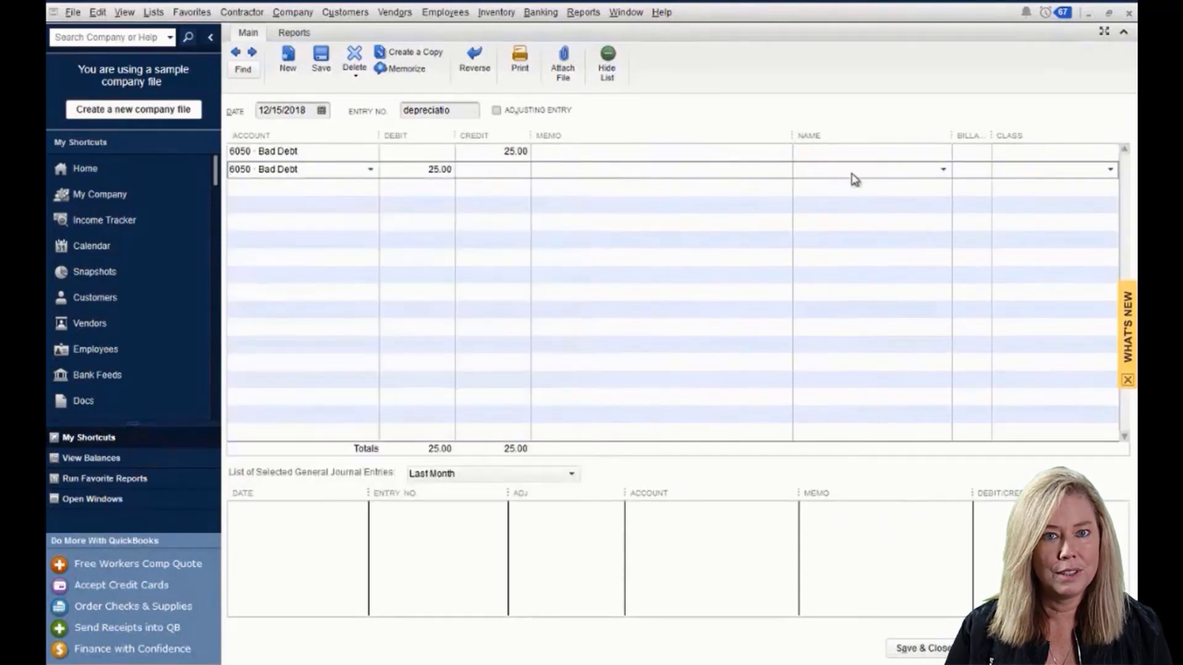
- Assign the debit line to the first customer's House-New Construction job, mark it not billable, and discard and close the journal entry
left_click(943, 170)
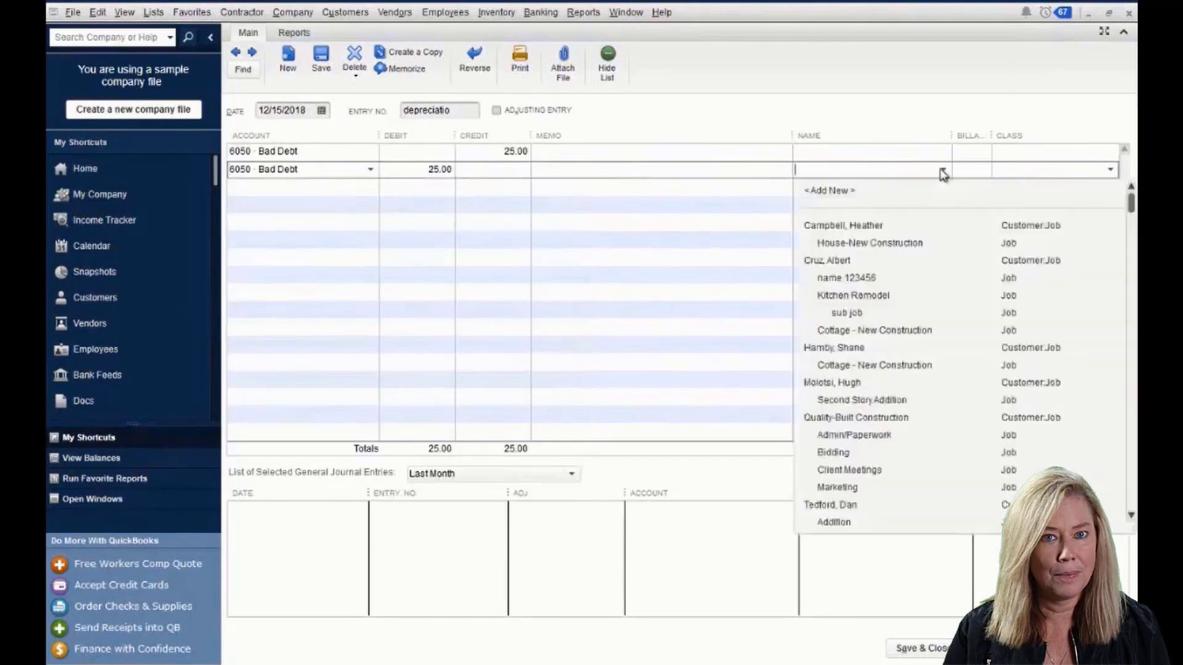
left_click(890, 244)
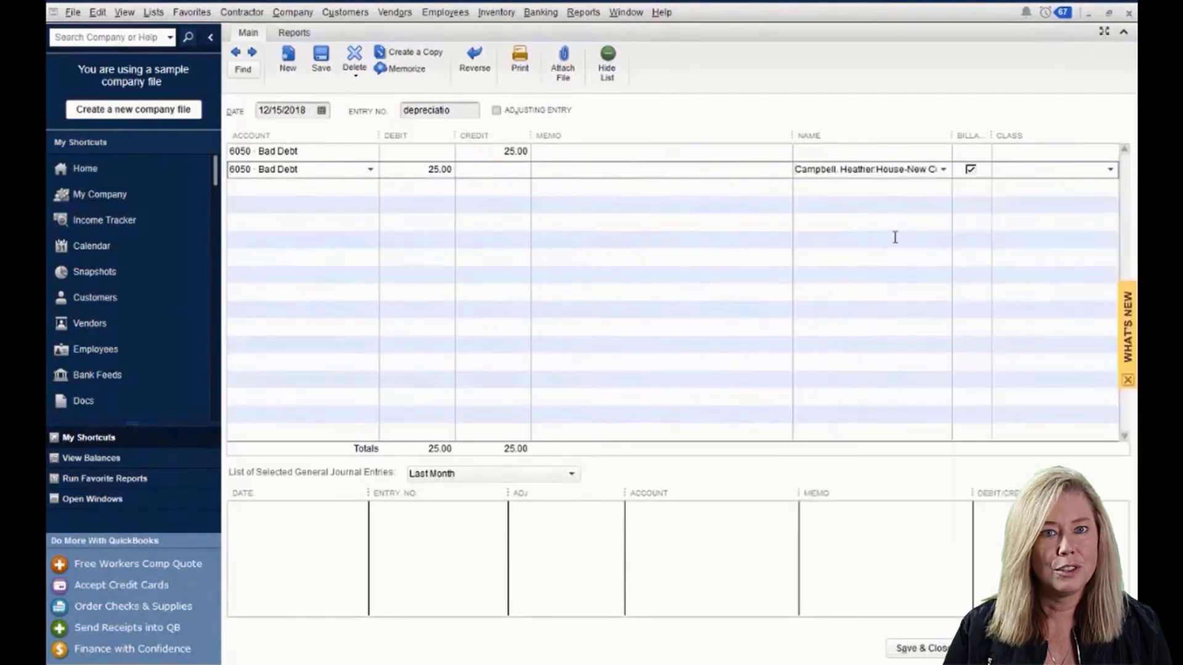
left_click(971, 168)
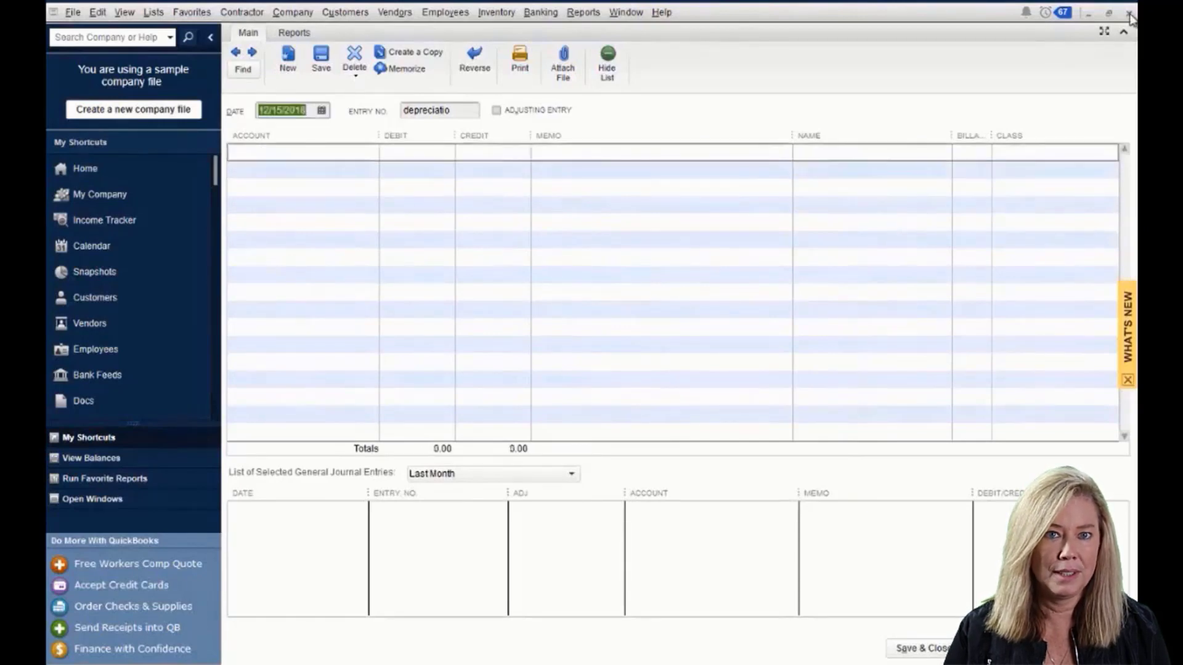
left_click(1129, 13)
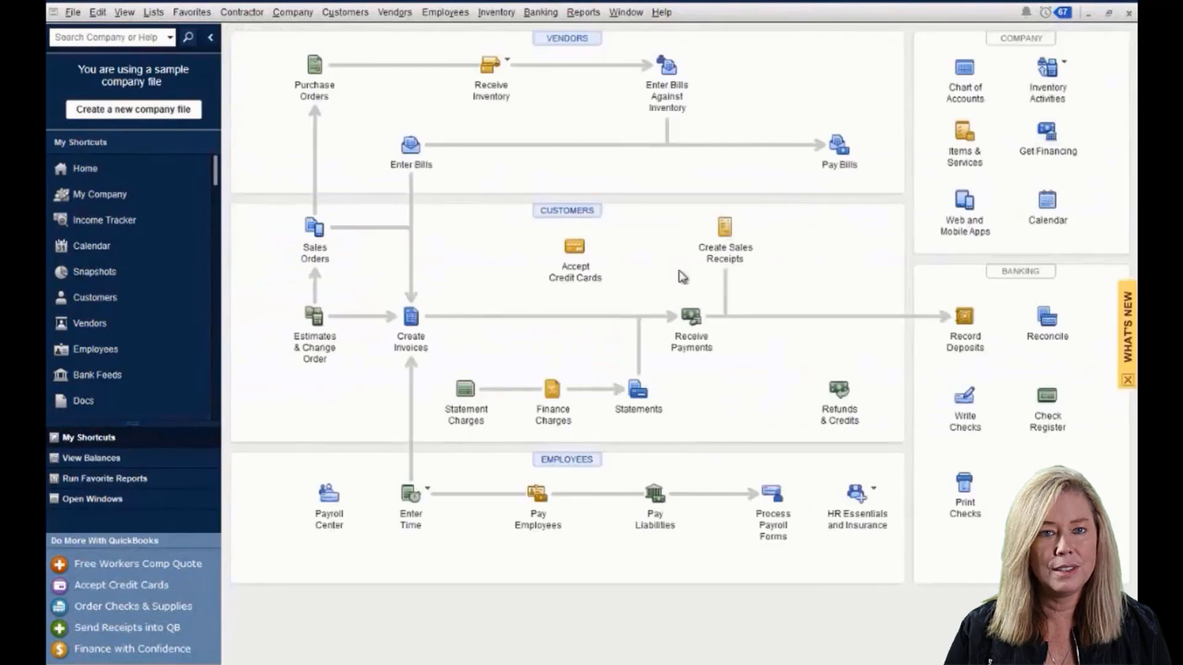
- Start a single time activity for the first listed employee and assign it to the second customer's Kitchen Remodel job
left_click(429, 495)
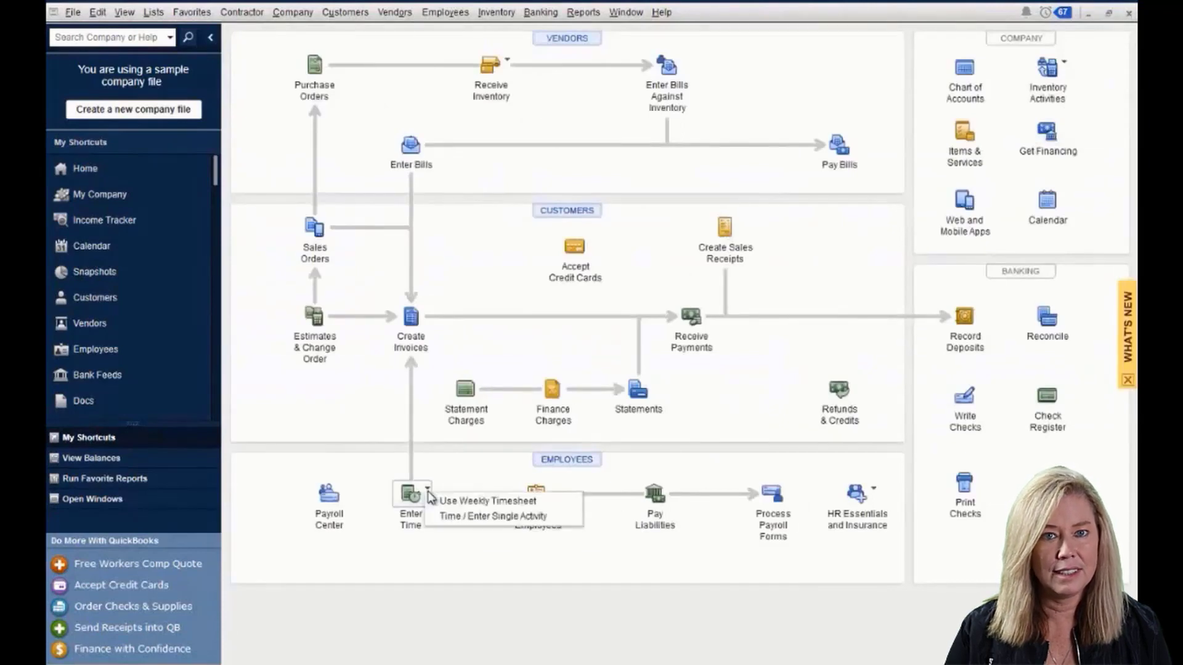
left_click(461, 517)
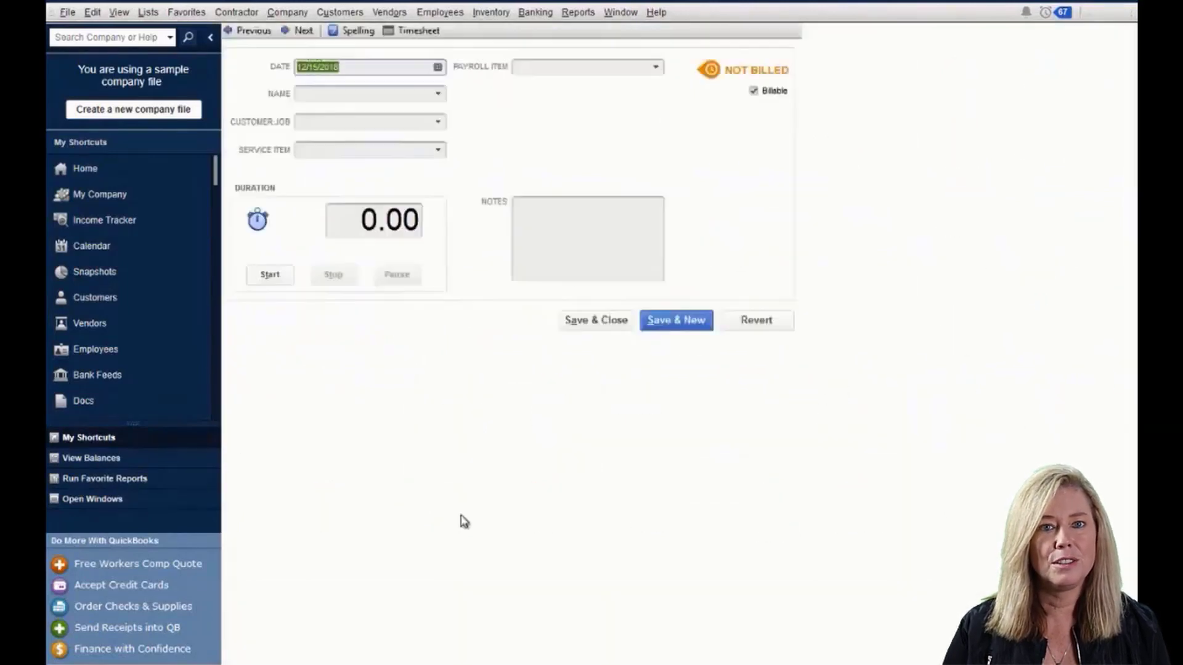
left_click(441, 94)
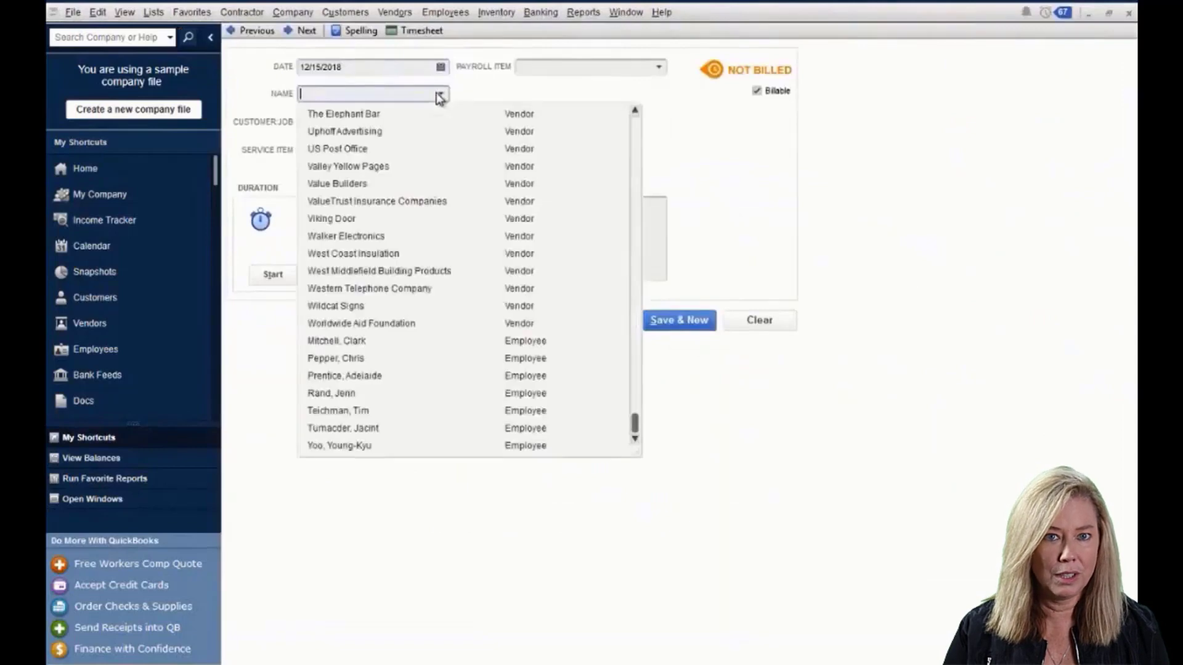
left_click(342, 342)
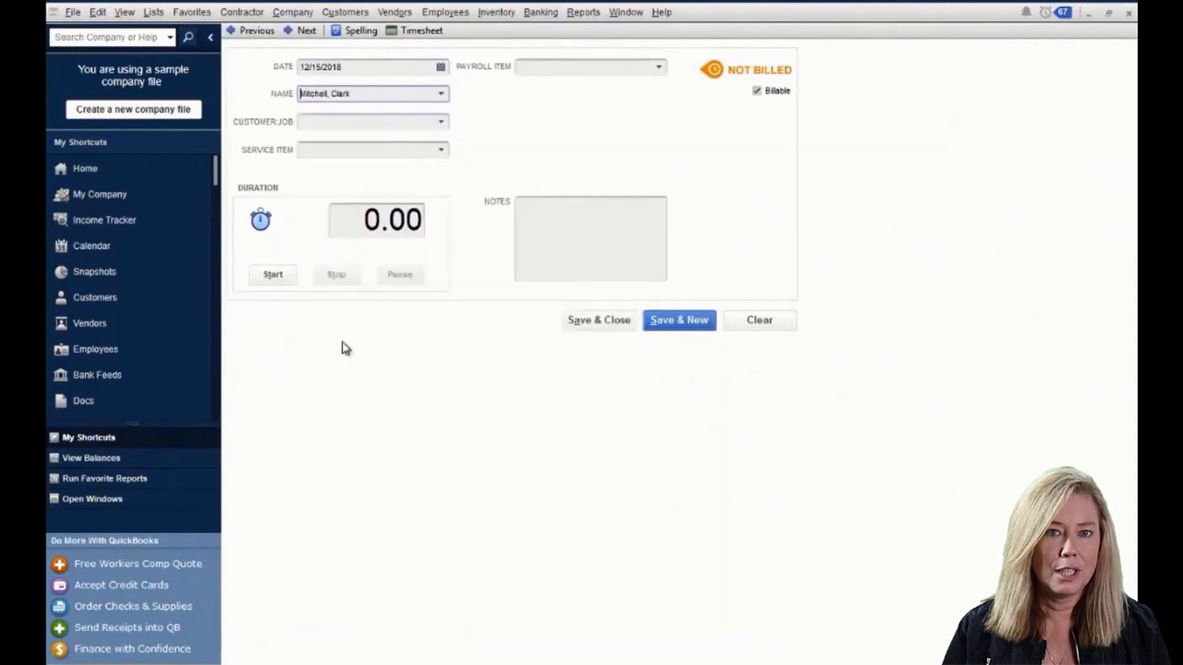
left_click(441, 121)
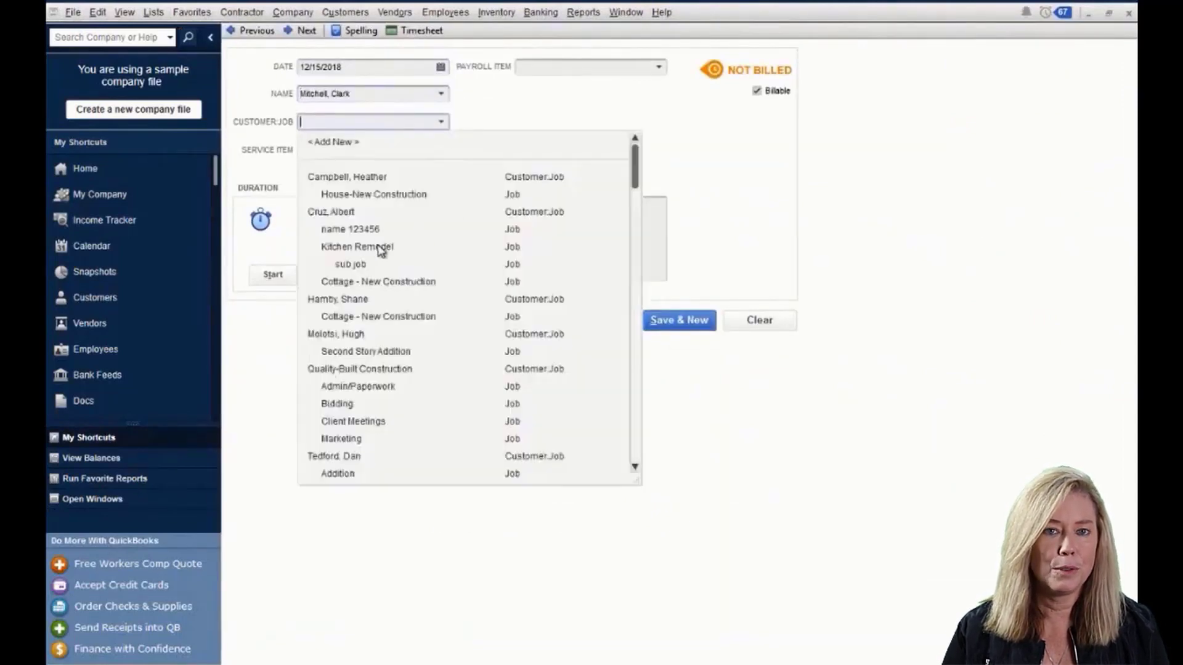
left_click(357, 247)
- Set the time activity's service item to 02.10 Demo with a duration of 4 hours, mark it not billable, and open its notes for entry
left_click(442, 149)
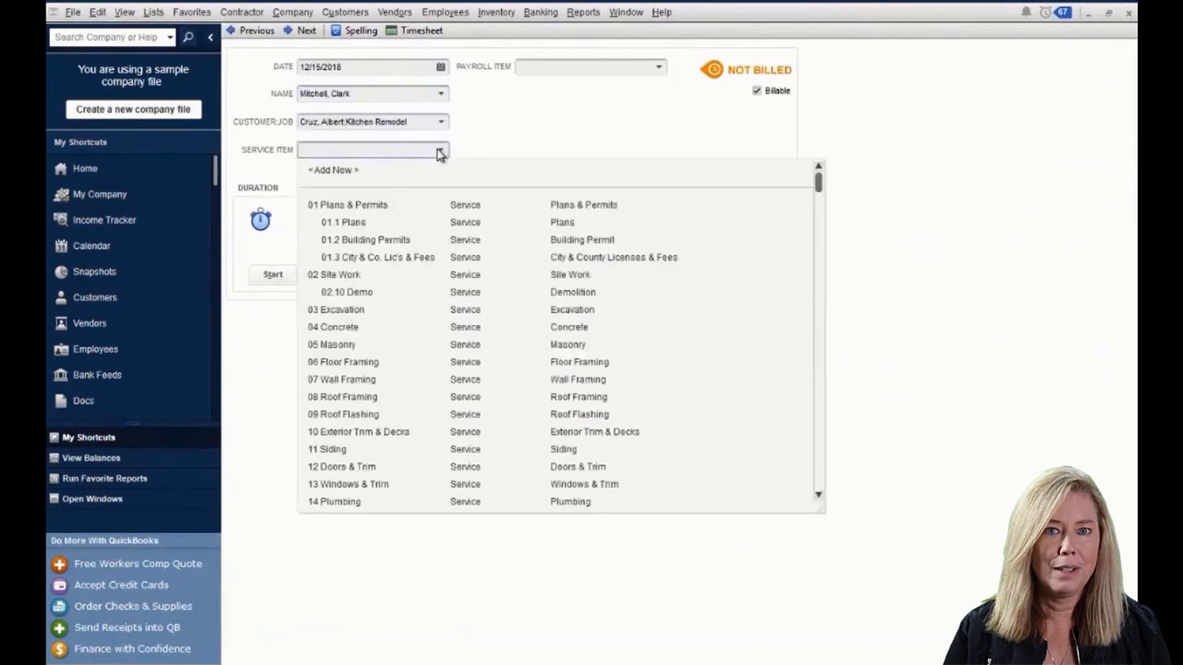
left_click(466, 298)
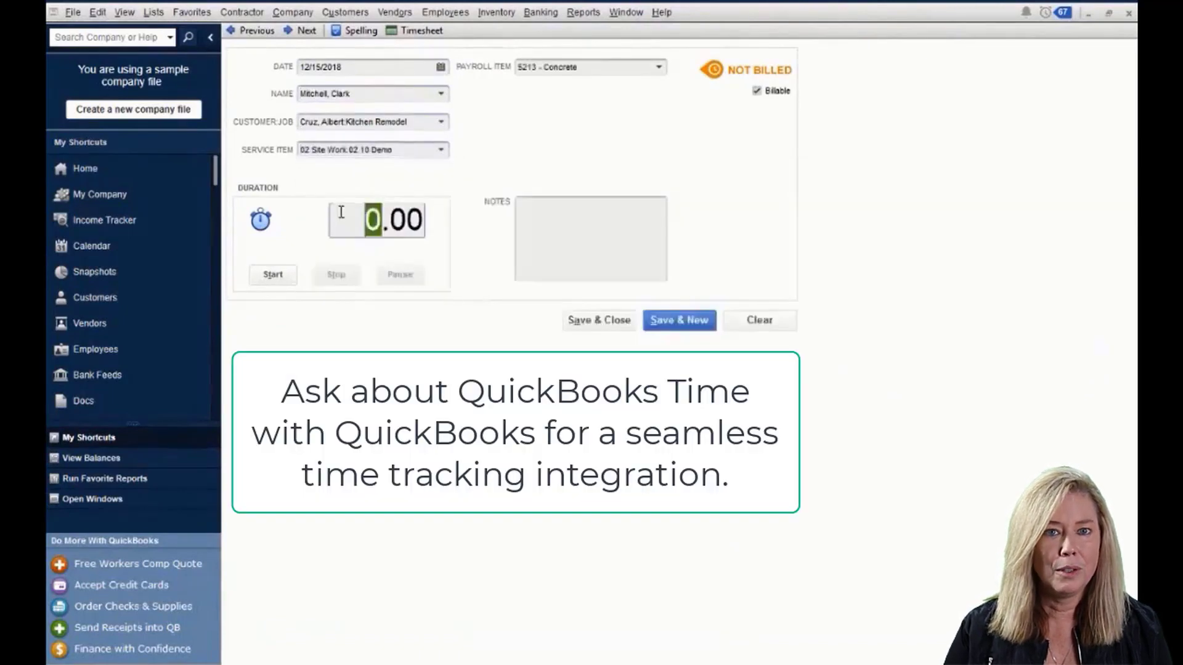
type("4")
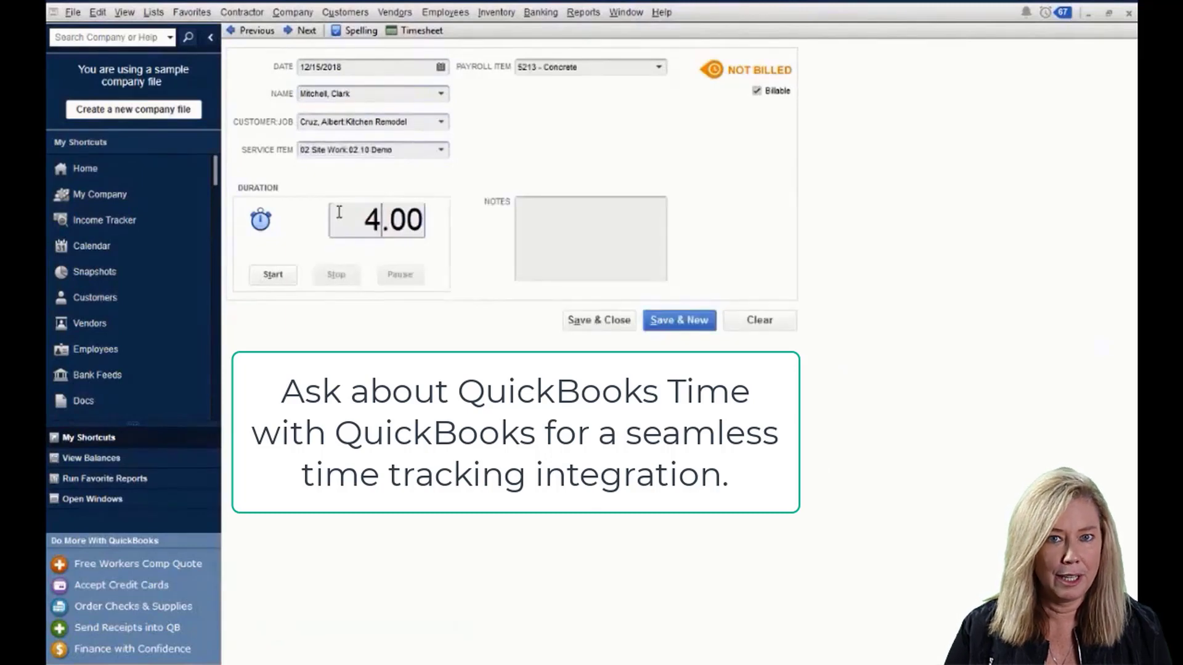
key("Tab")
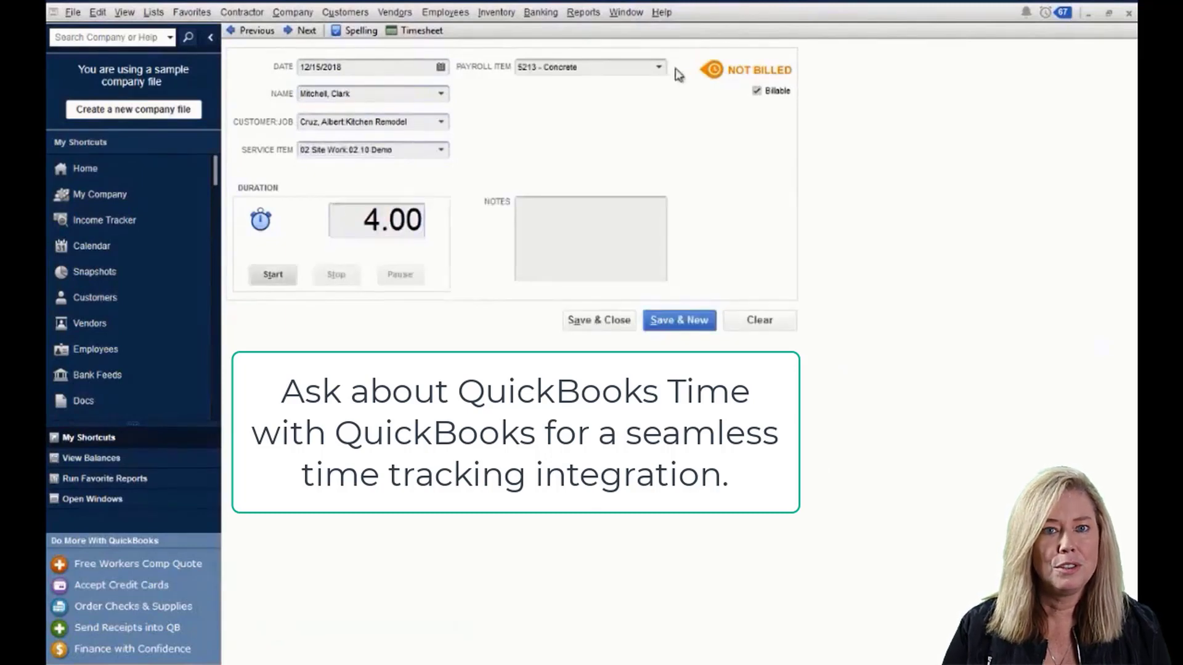
left_click(758, 93)
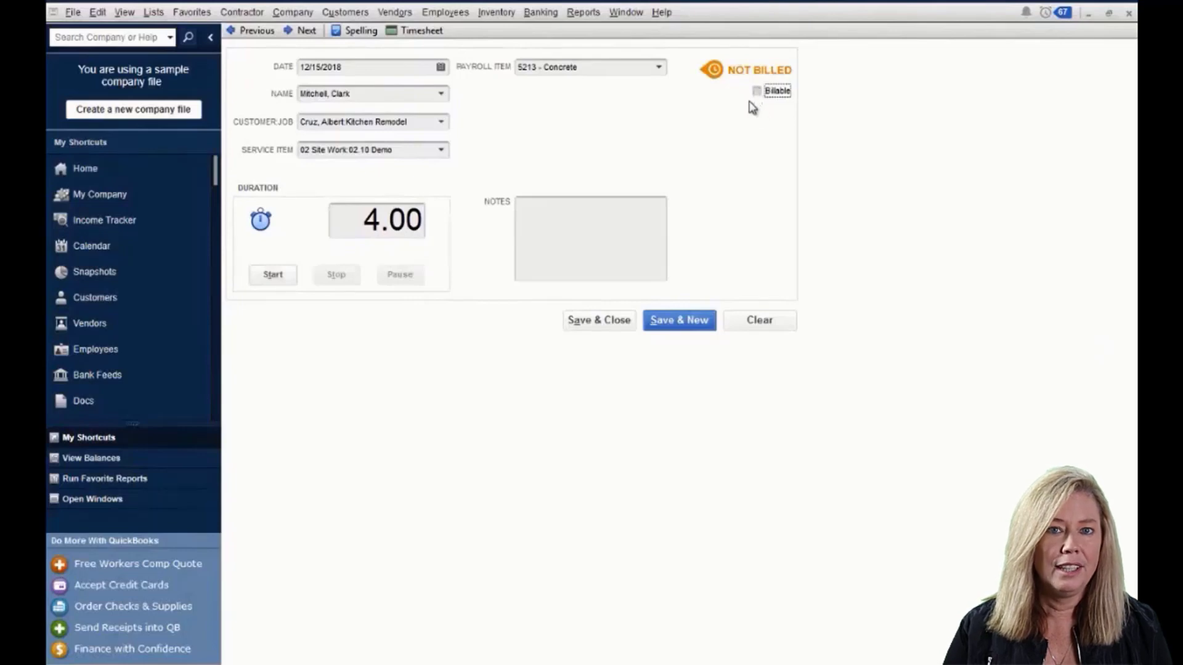
left_click(642, 218)
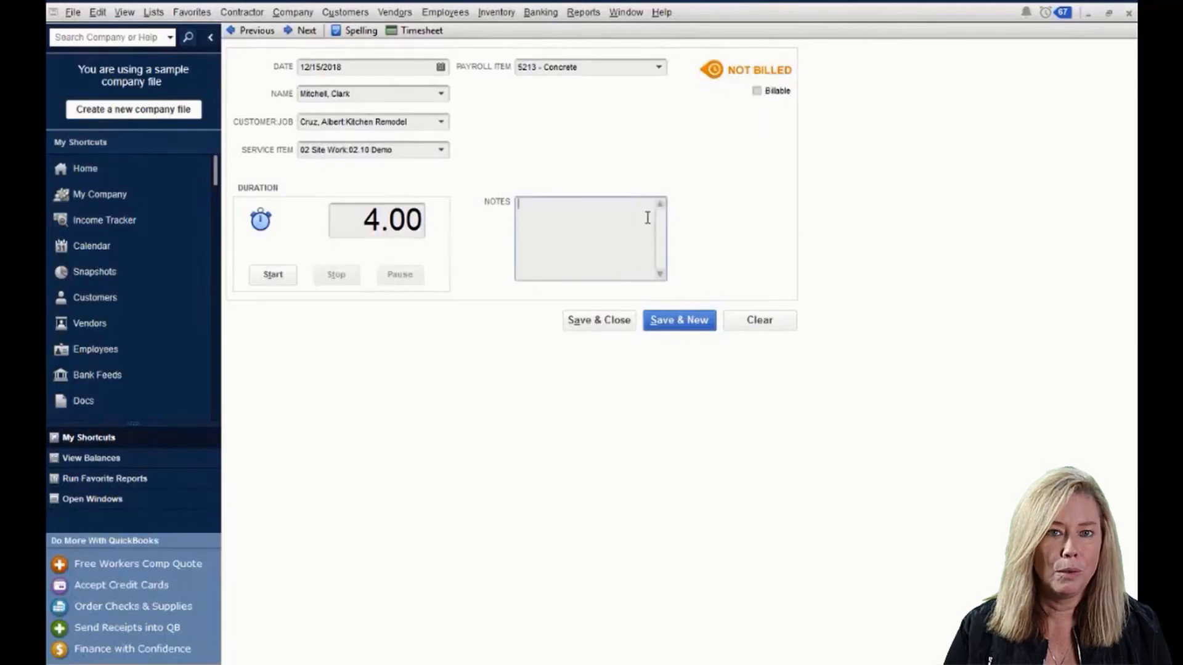
- Examine the employee's weekly timesheet for Dec 10 to Dec 16, 2018, and close it along with the time activity
left_click(405, 29)
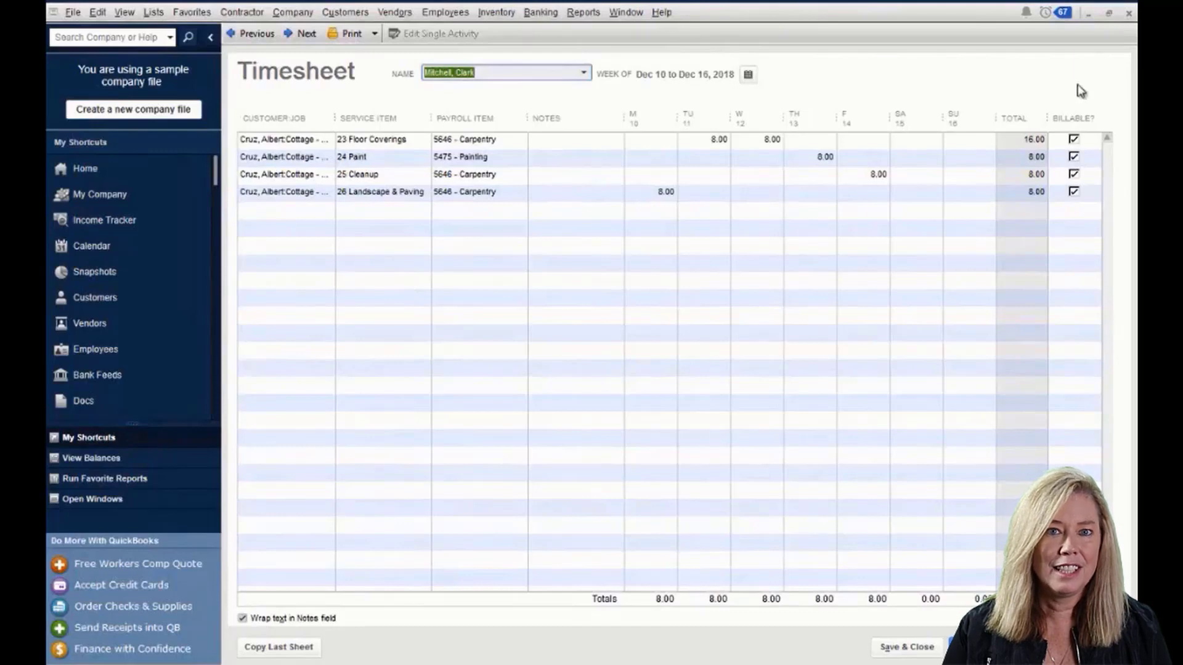
left_click(1129, 13)
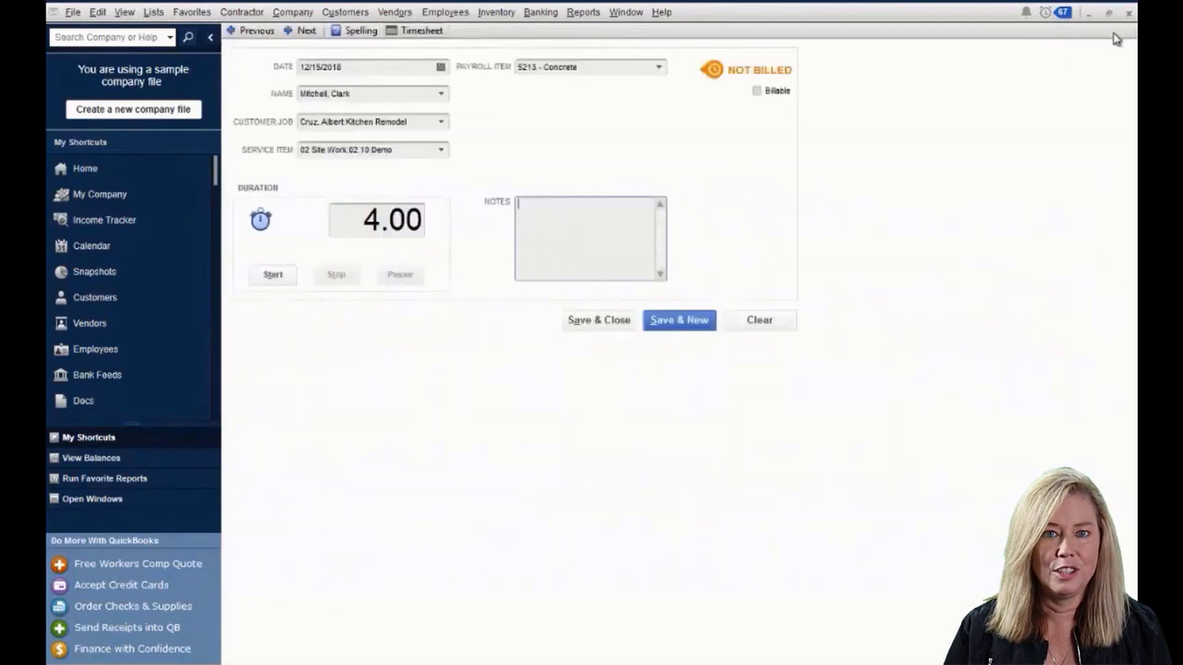
left_click(1129, 13)
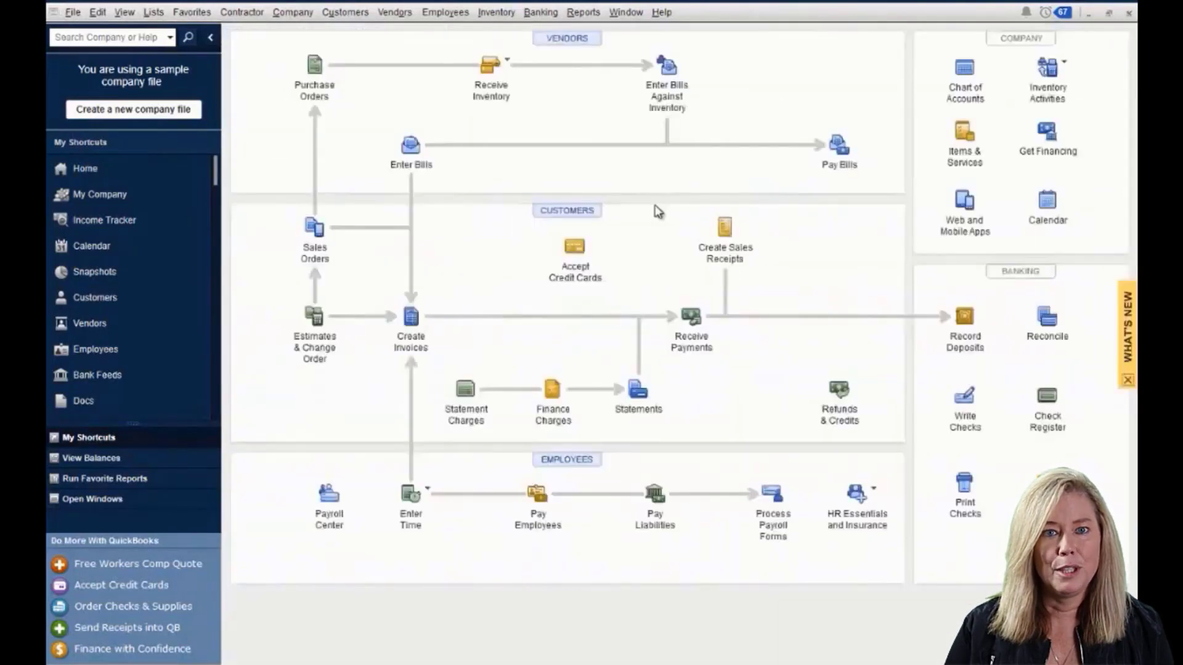
- Open the first employee's 12/22/2018 paycheck detail and examine the jobs and service items on its earnings lines
left_click(578, 461)
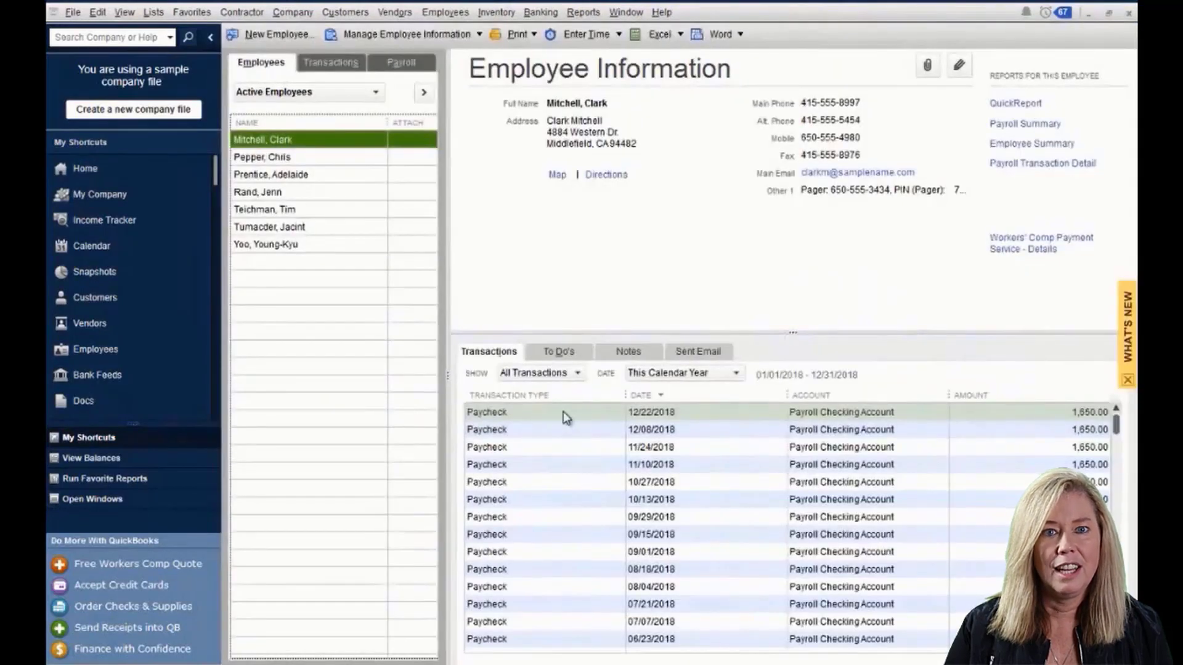
double_click(563, 412)
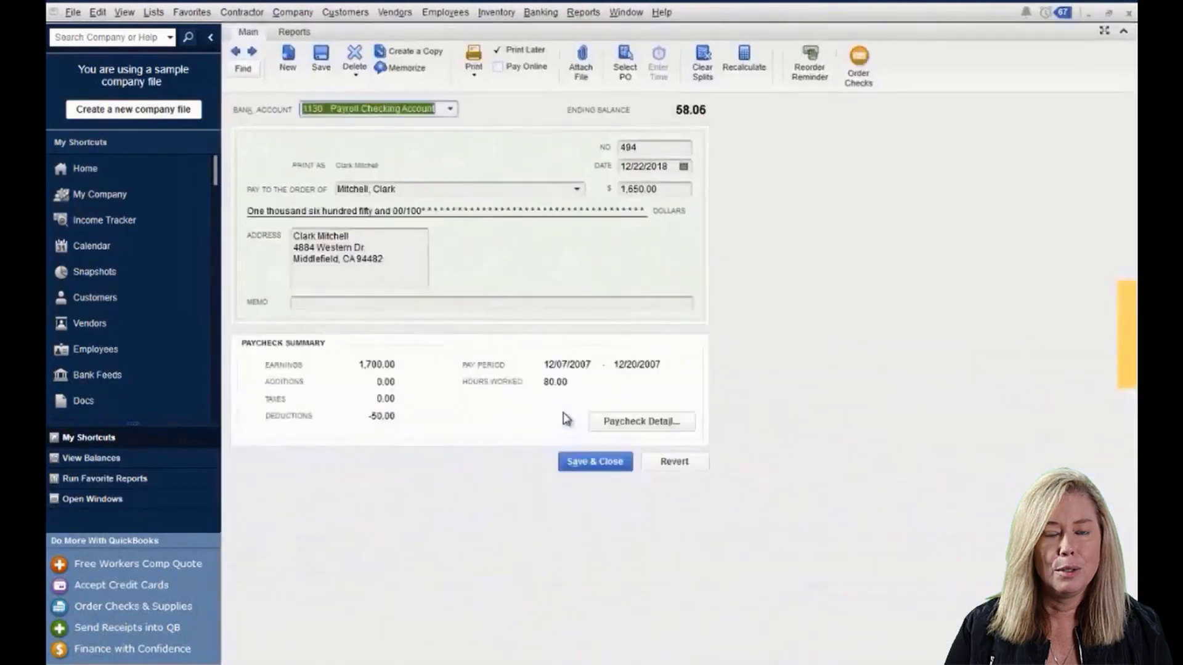
left_click(637, 423)
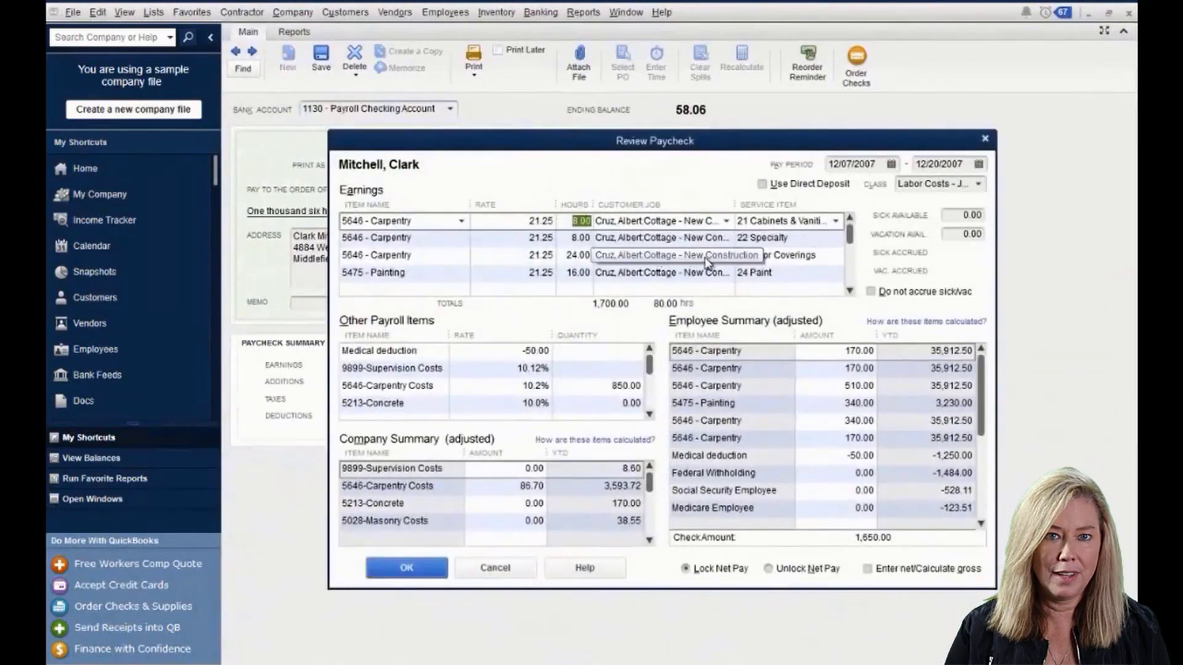
left_click(850, 291)
left_click(851, 291)
left_click(850, 292)
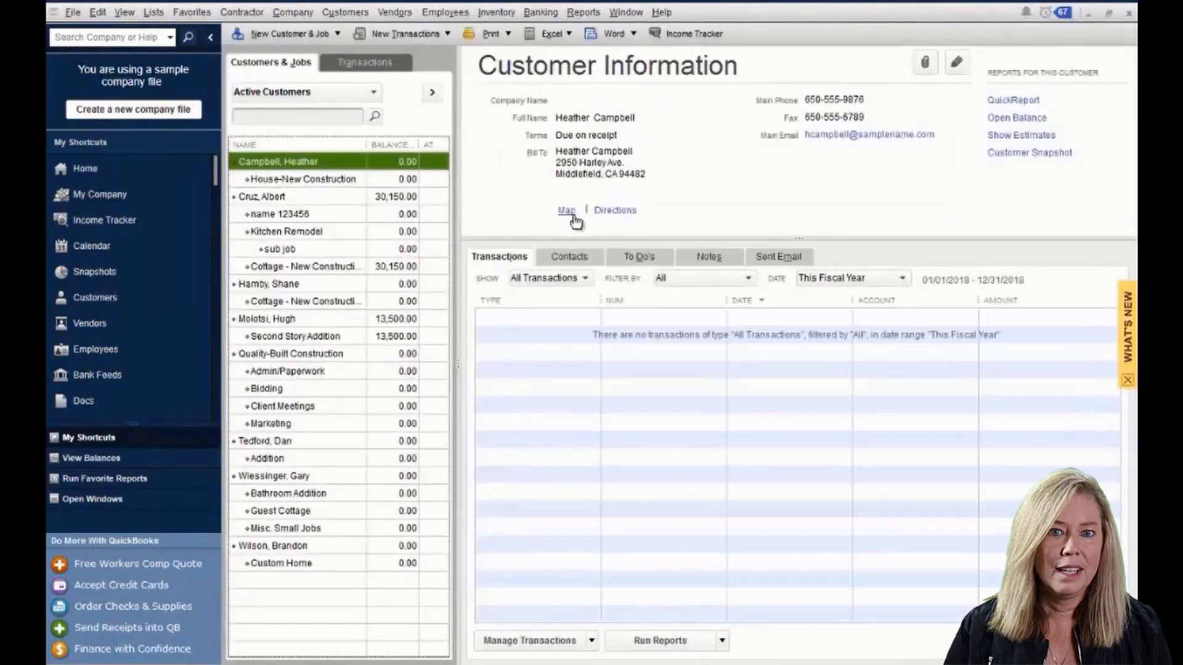
- Open the estimate for the Bathroom Addition job from the customer list and start creating a progress invoice from it
left_click(338, 494)
double_click(530, 457)
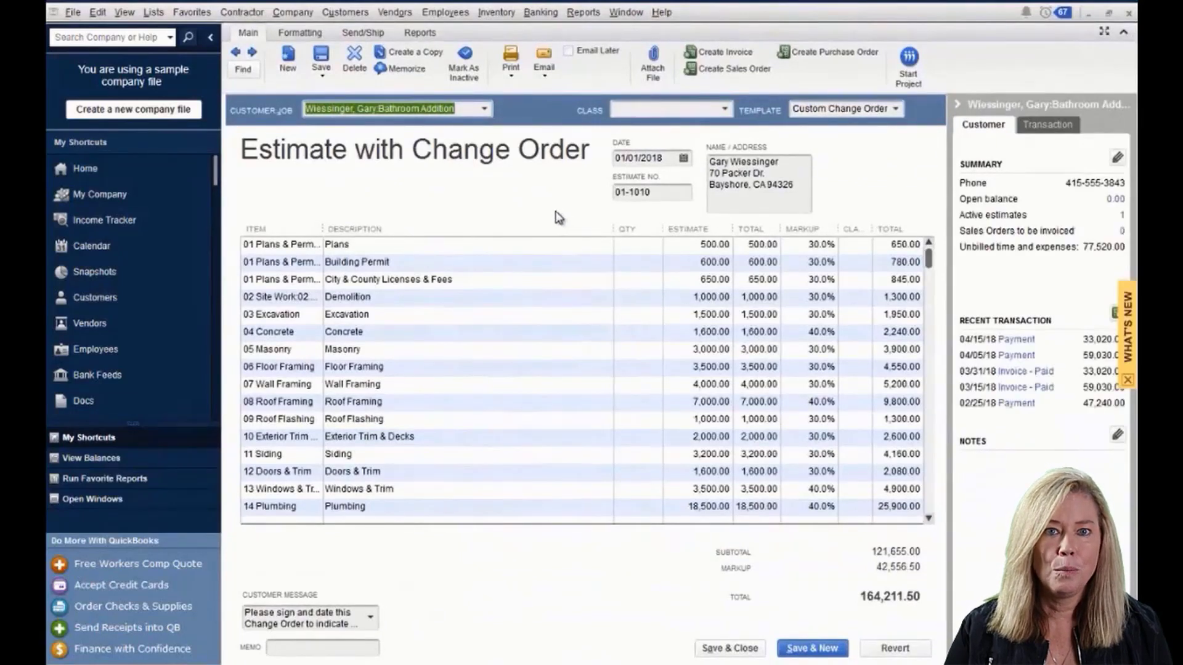
left_click(720, 54)
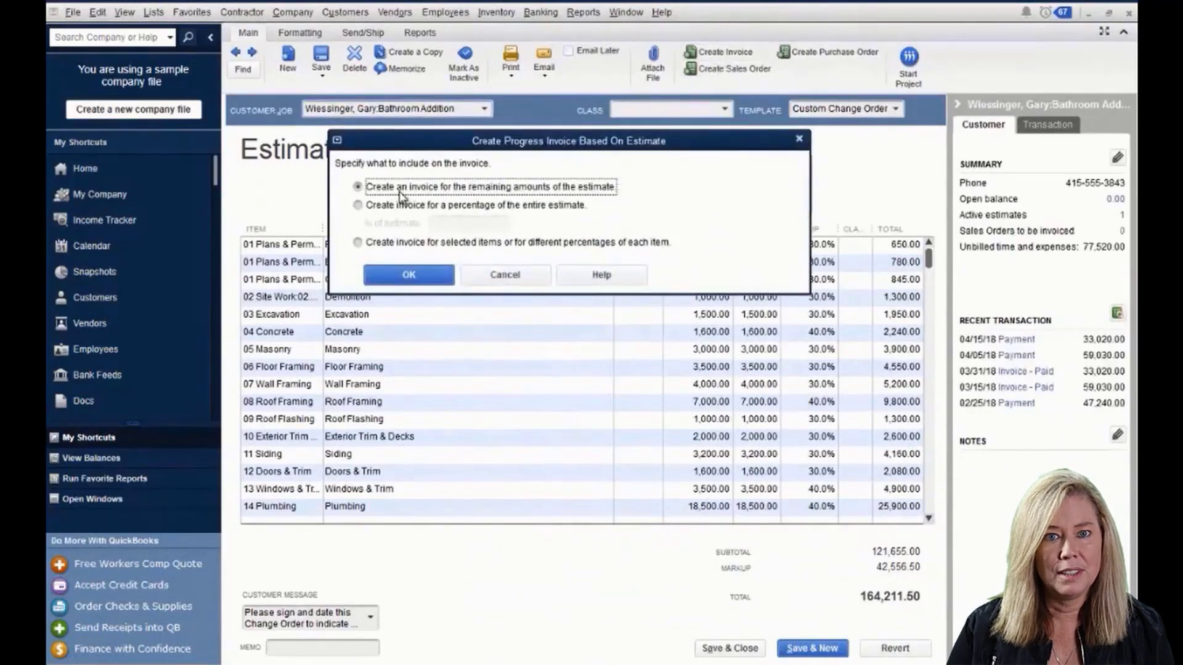
- Choose to invoice a percentage of the entire estimate and set it to 20%
left_click(381, 209)
left_click(468, 226)
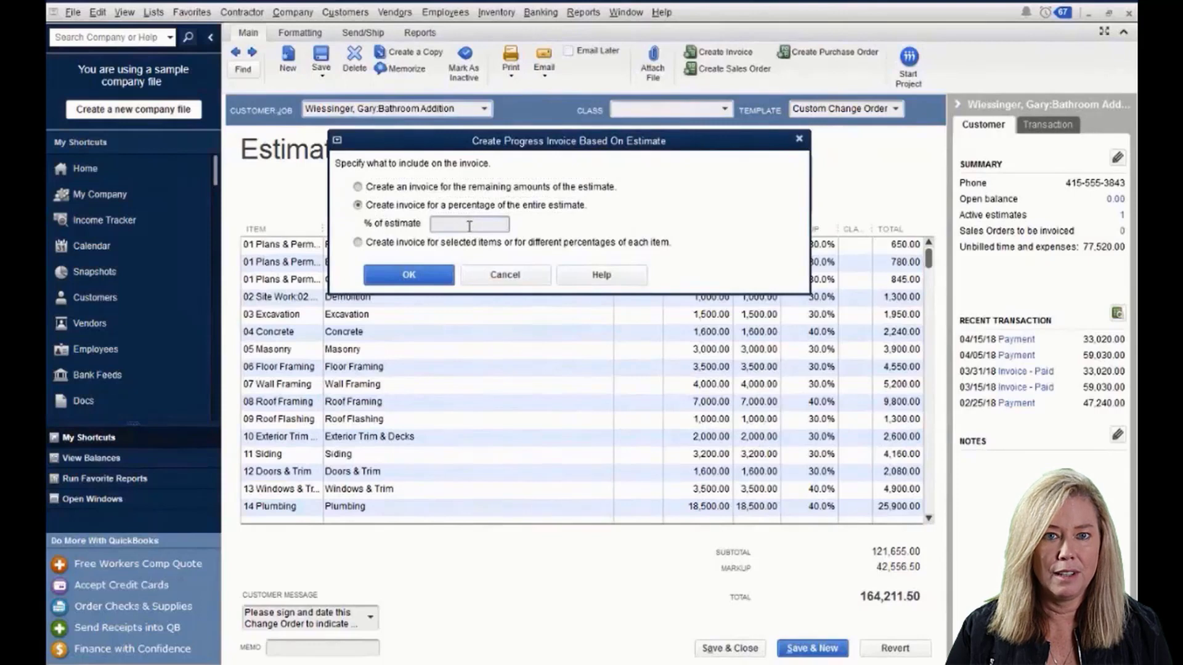
type("20")
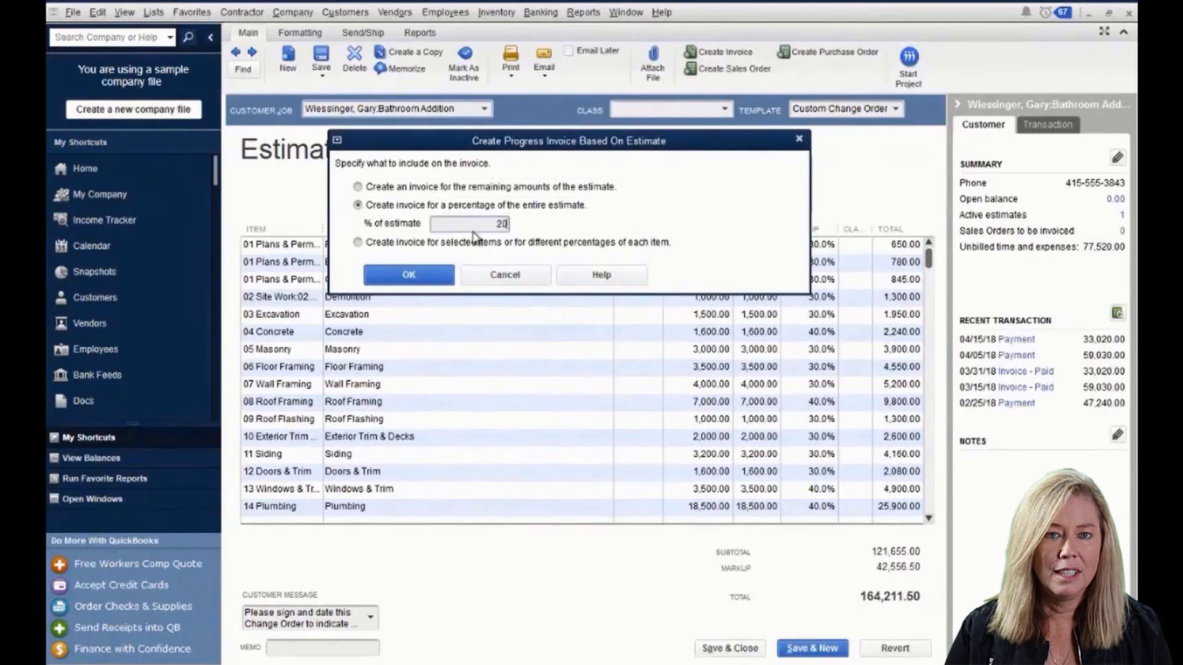
key("Tab")
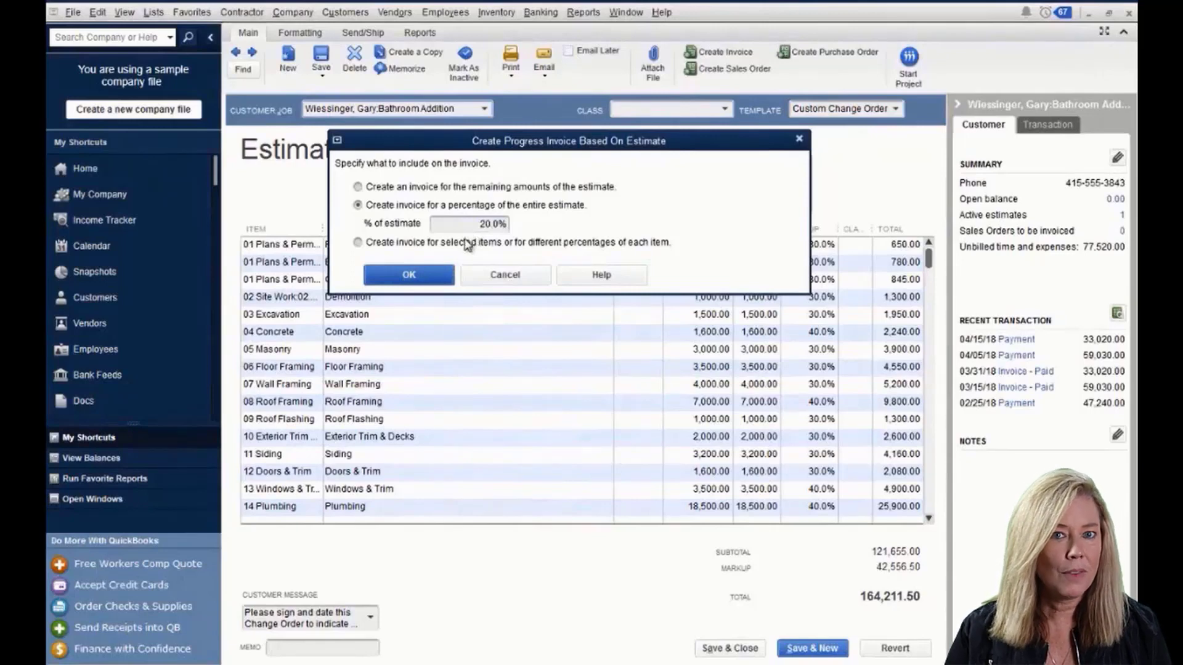
- Choose invoicing by selected items or different percentages, examine the per-item amounts and percentages, and cancel the progress invoice
left_click(361, 244)
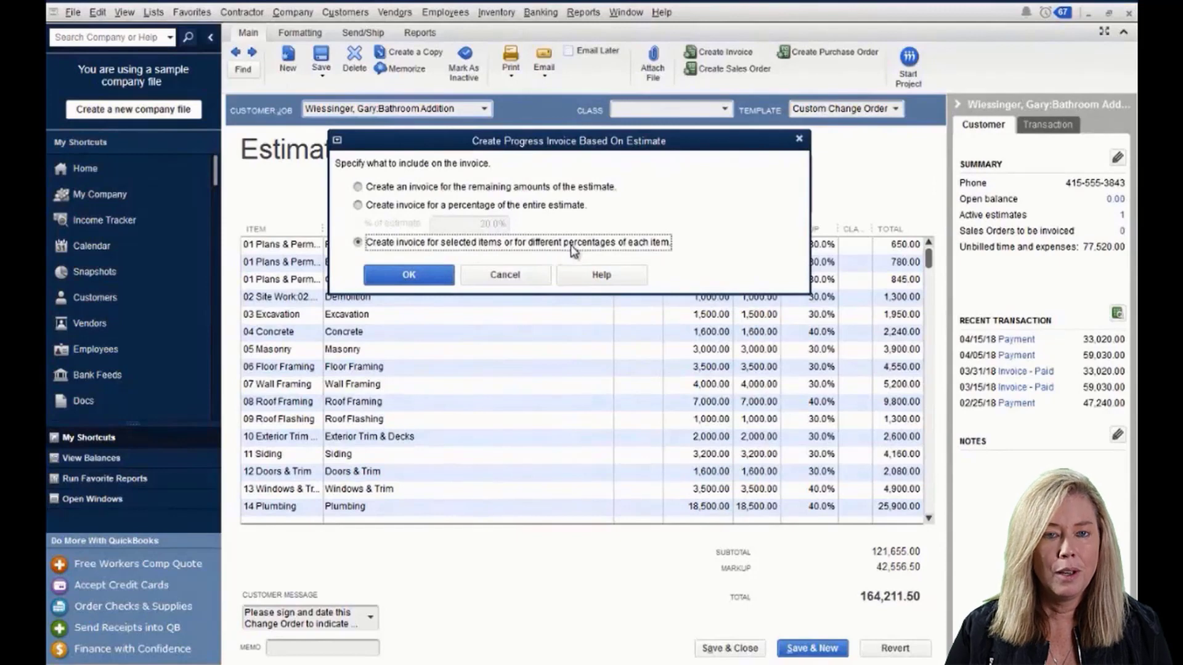
left_click(417, 276)
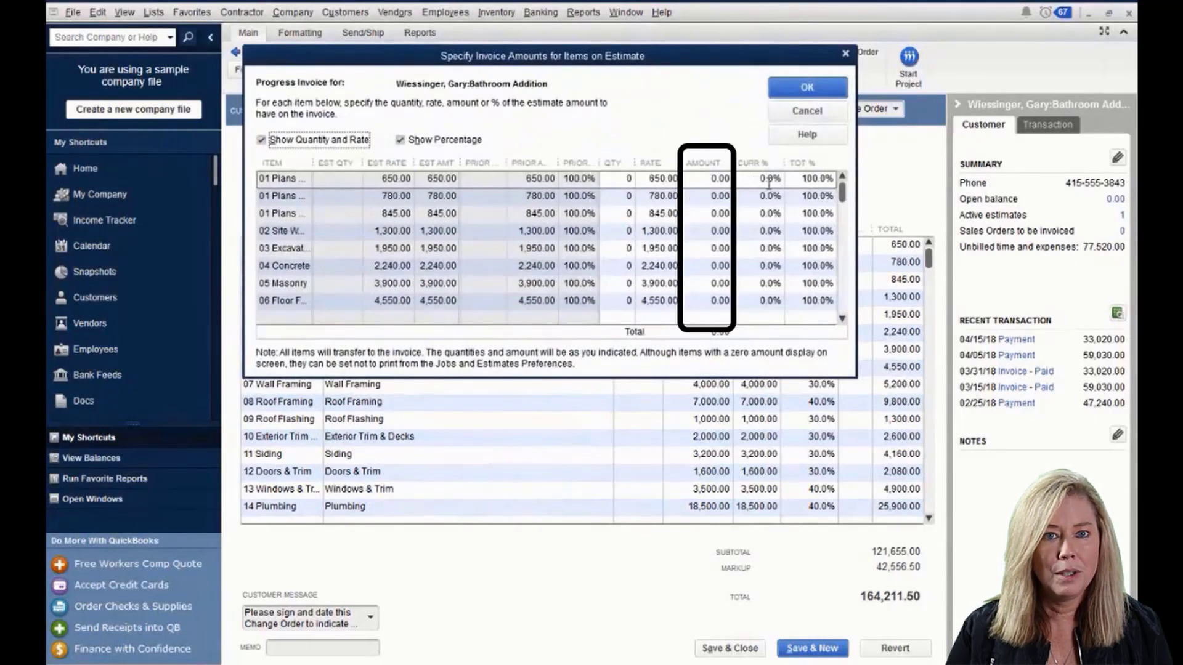
mouse_move(842, 194)
left_mouse_down()
mouse_move(853, 314)
mouse_move(866, 239)
mouse_move(826, 173)
left_mouse_up()
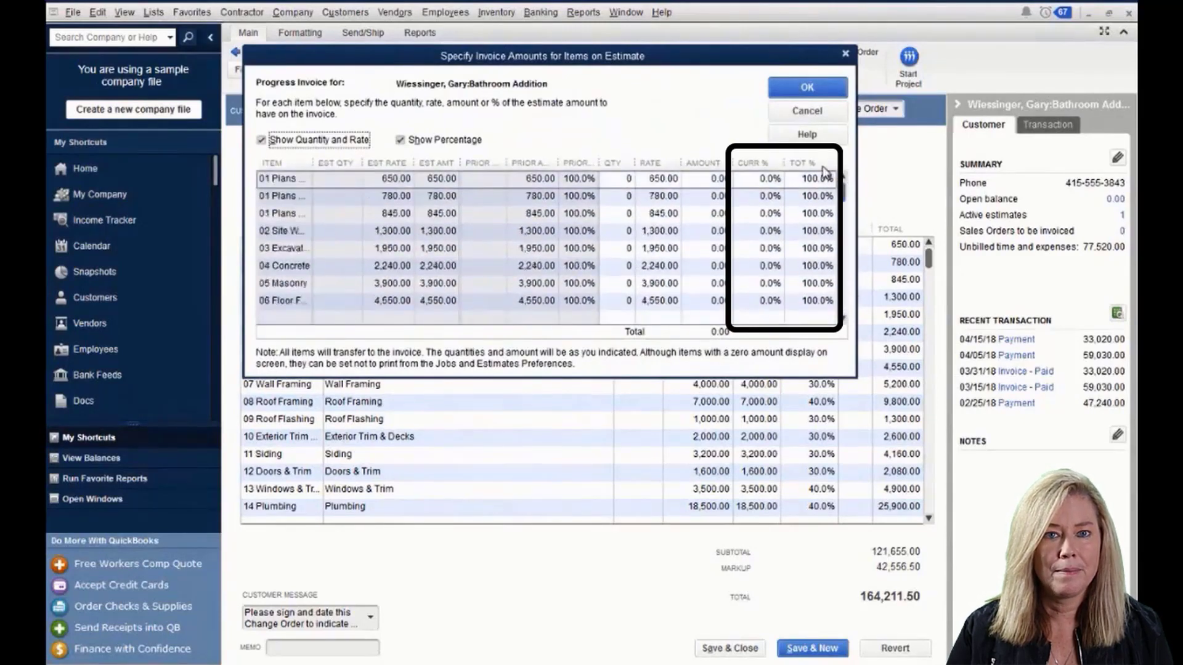
left_click(830, 116)
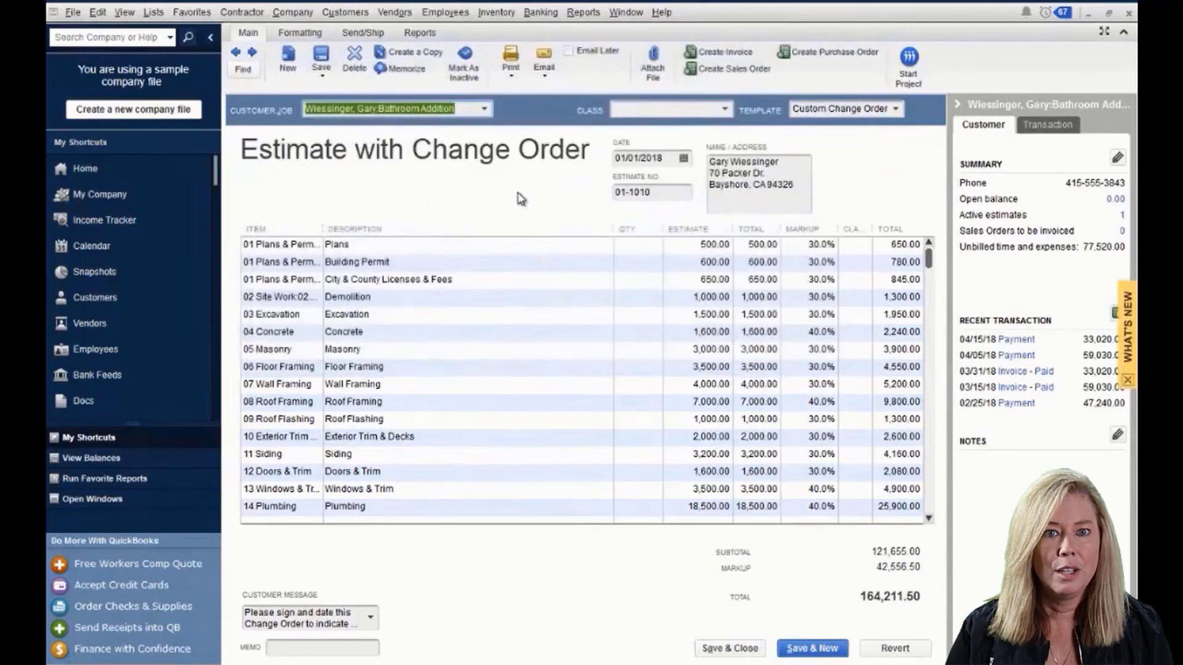
- Open the 01/20/2018 invoice from the estimate's transaction history, examine its lines and print preview, and close it
key("ctrl+h")
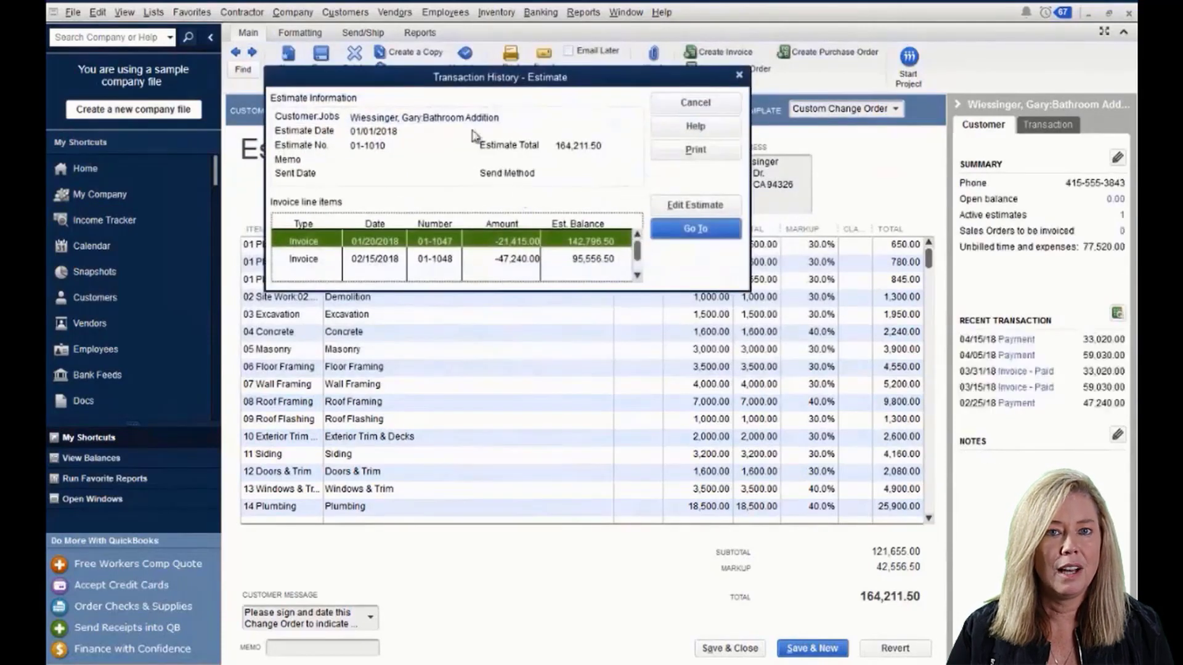
left_click(698, 233)
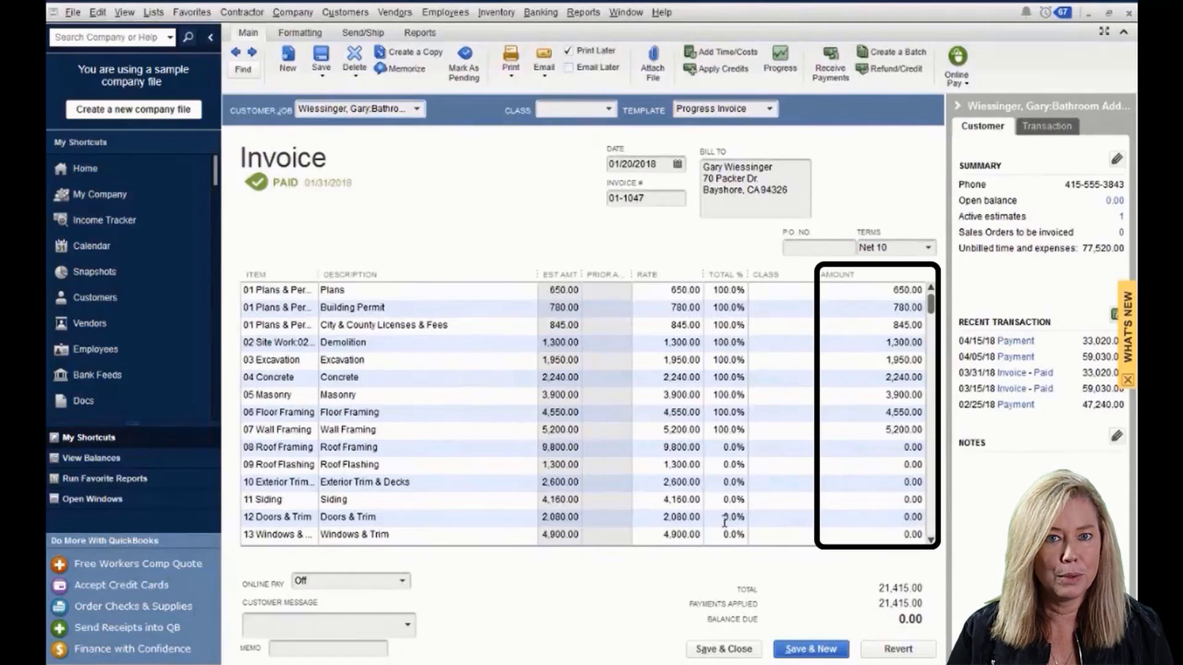
left_click(512, 73)
left_click(511, 90)
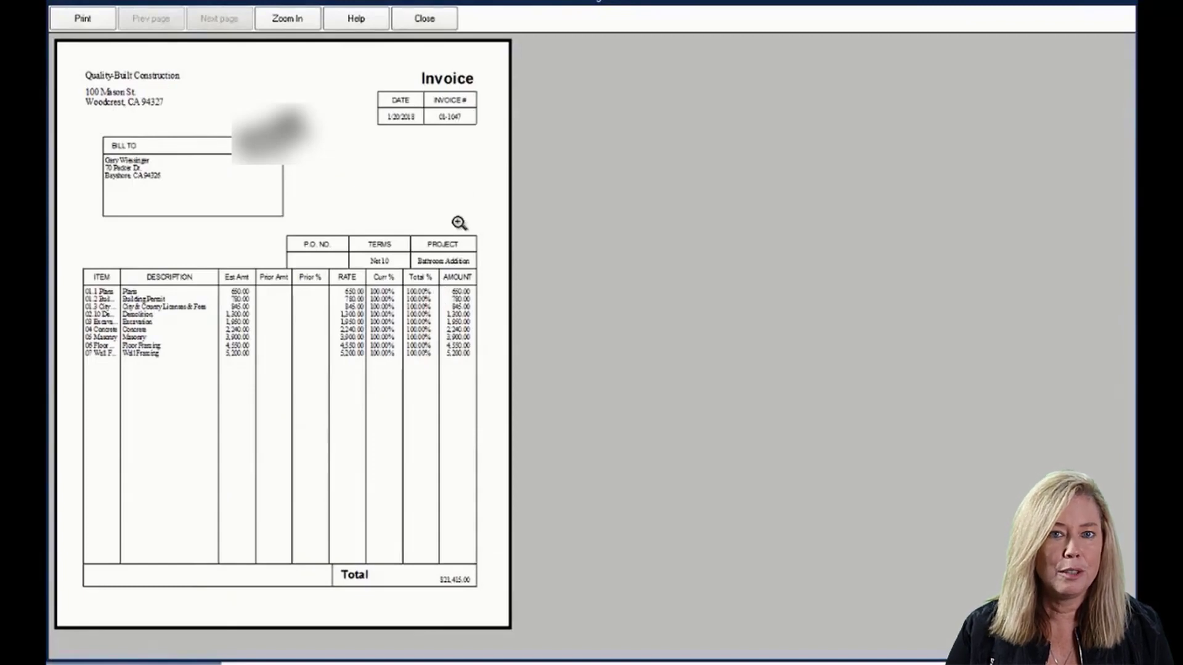
left_click(439, 27)
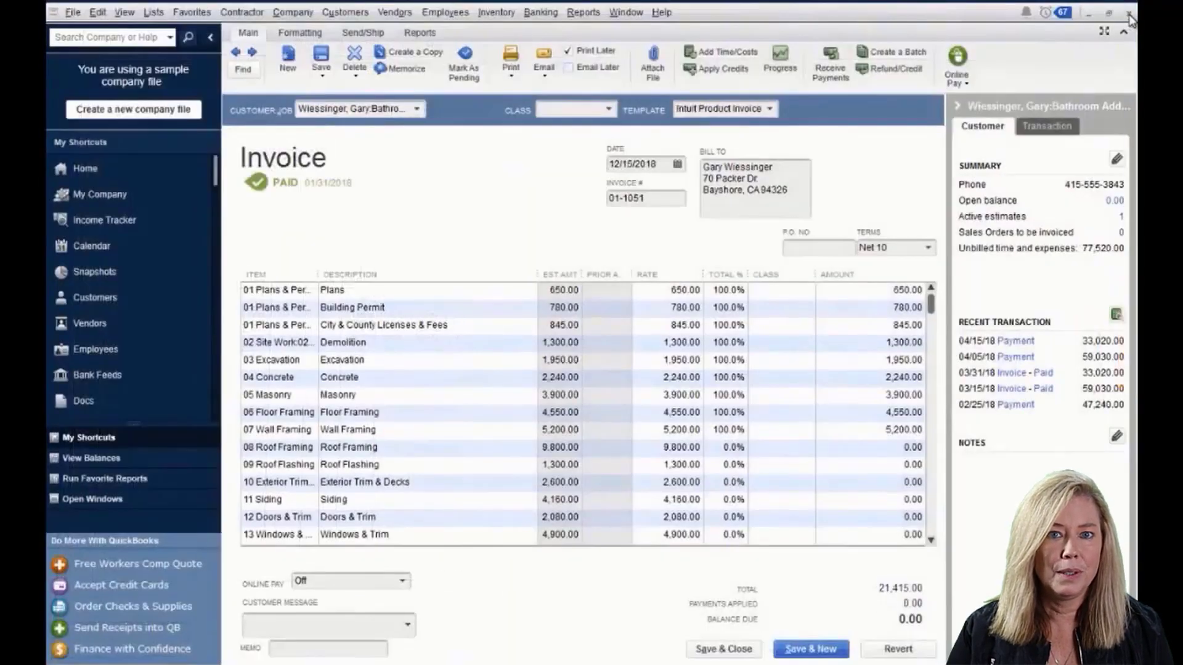
left_click(1129, 13)
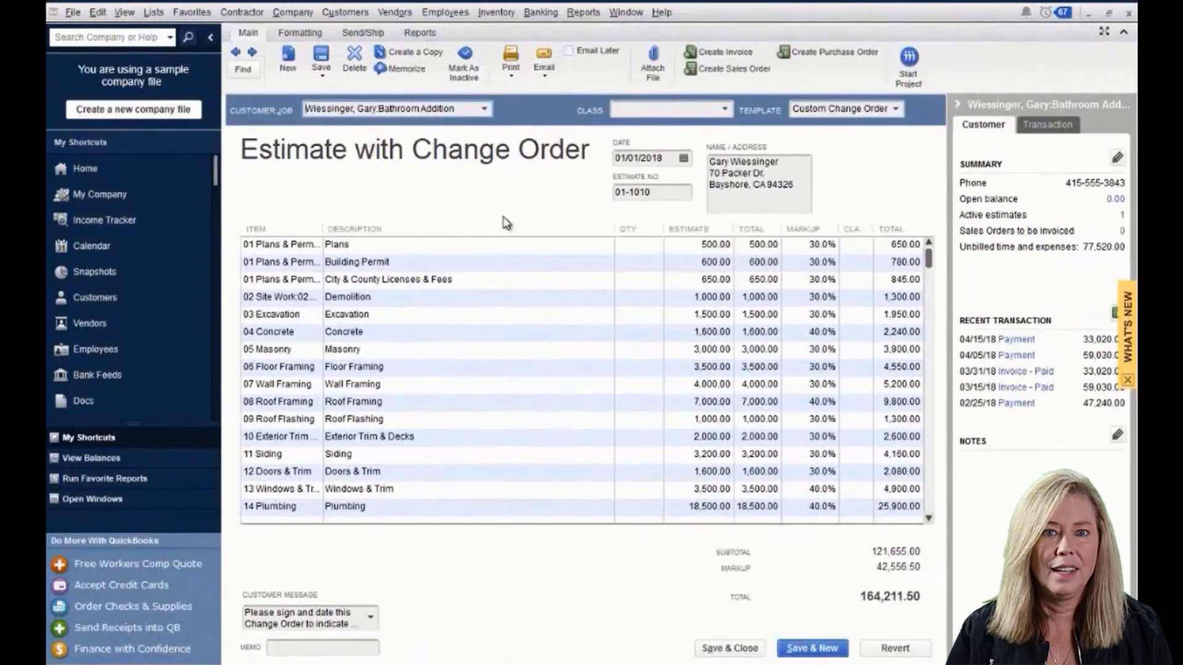
- Open the 02/15/2018 invoice from the estimate's transaction history, examine its prior amounts, percentages and print preview, and close it
key("ctrl+h")
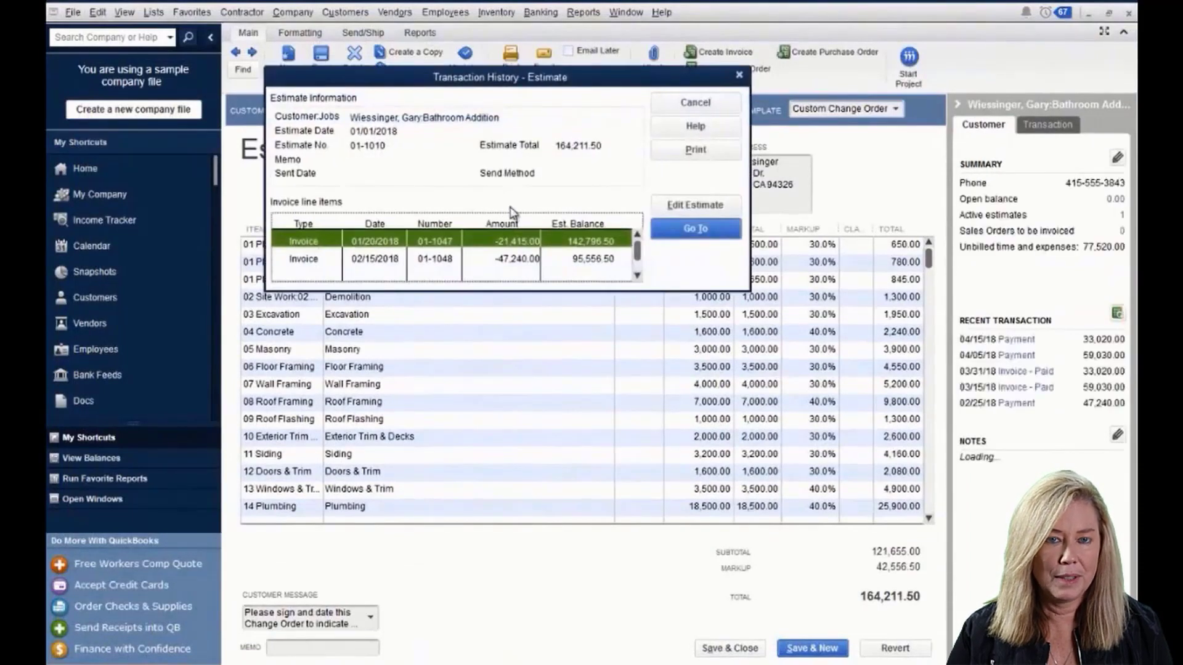
left_click(453, 259)
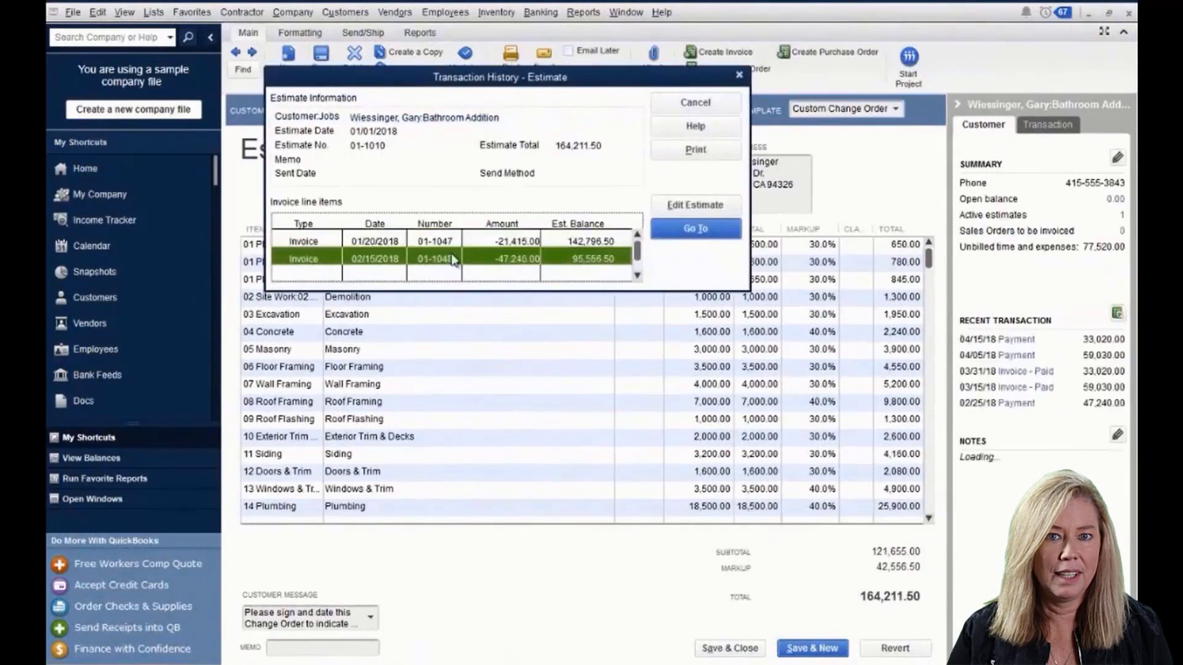
left_click(697, 229)
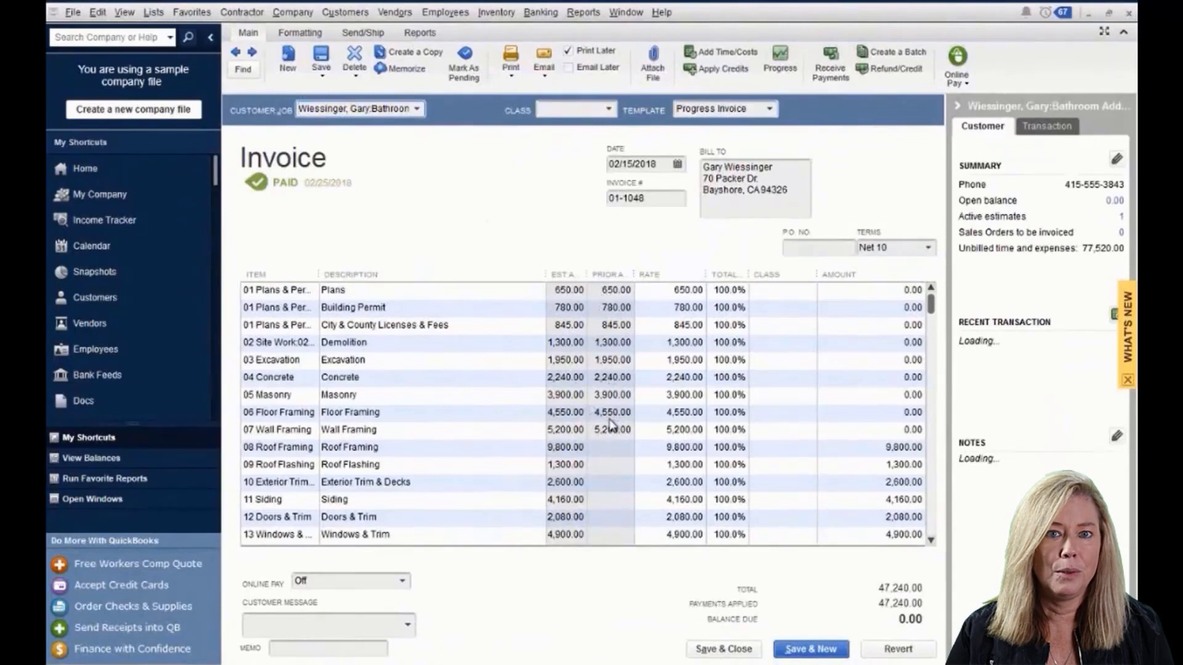
scroll(617, 425, "down", 3)
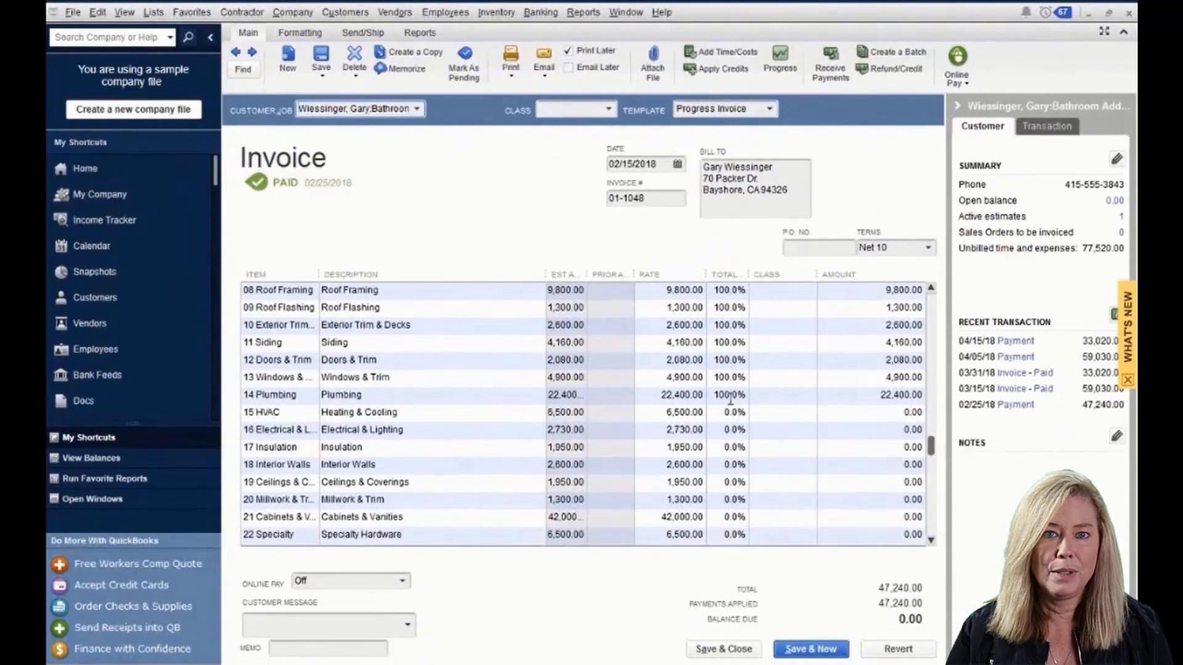
scroll(732, 397, "down", 2)
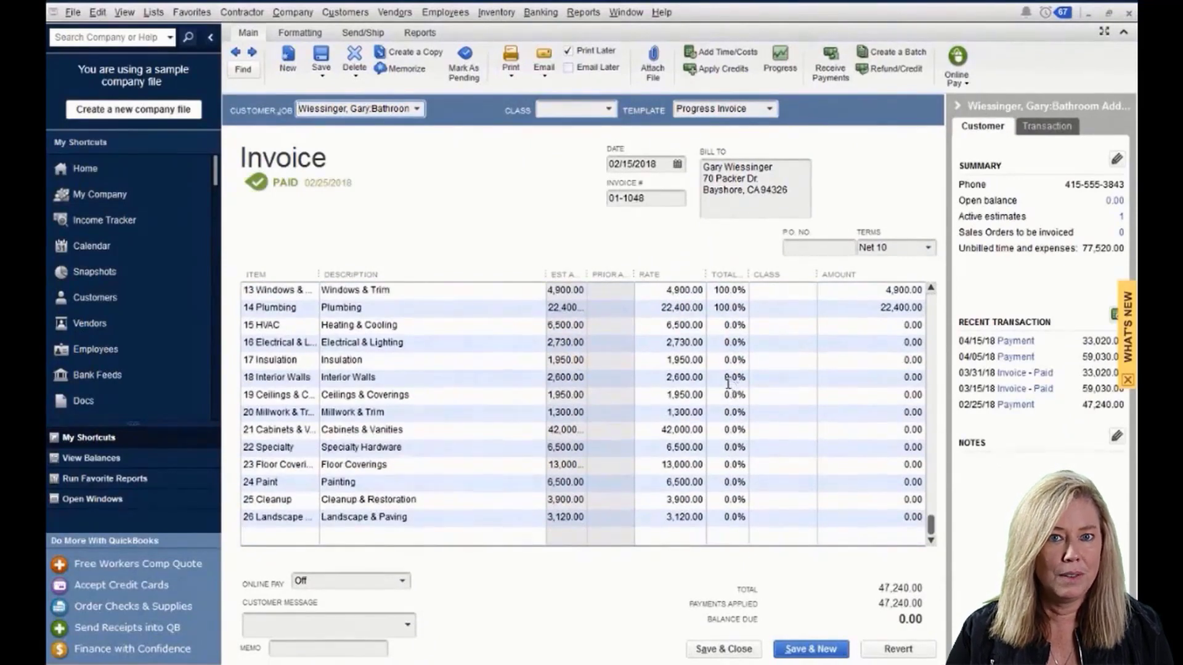
left_click(510, 72)
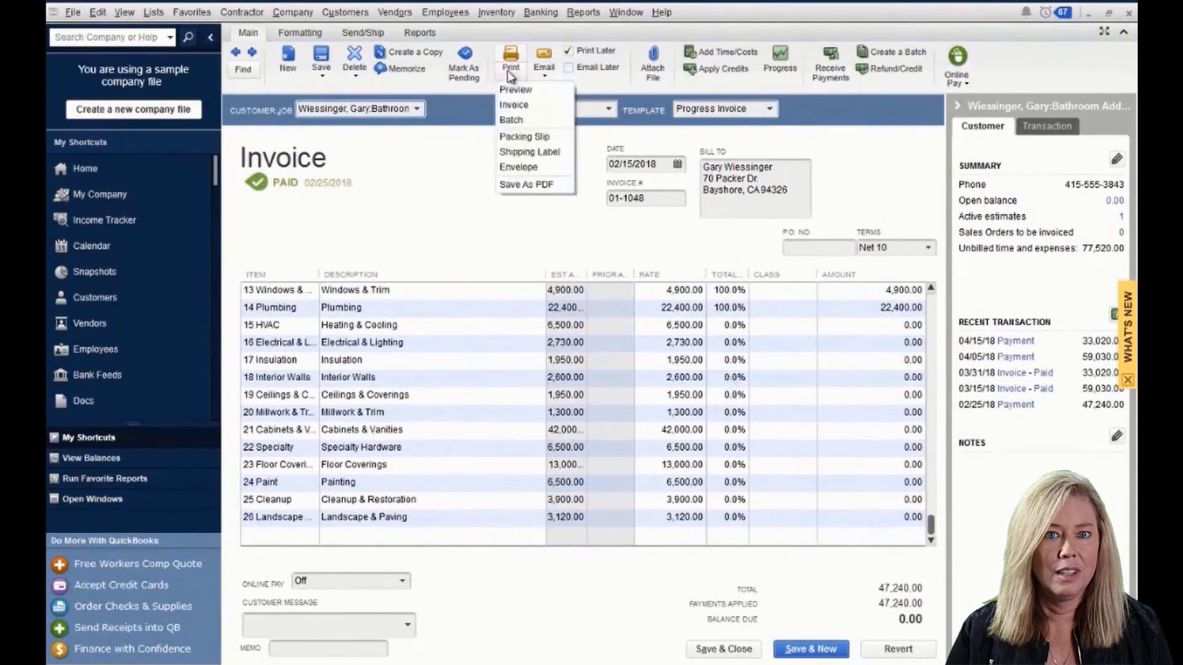
left_click(511, 88)
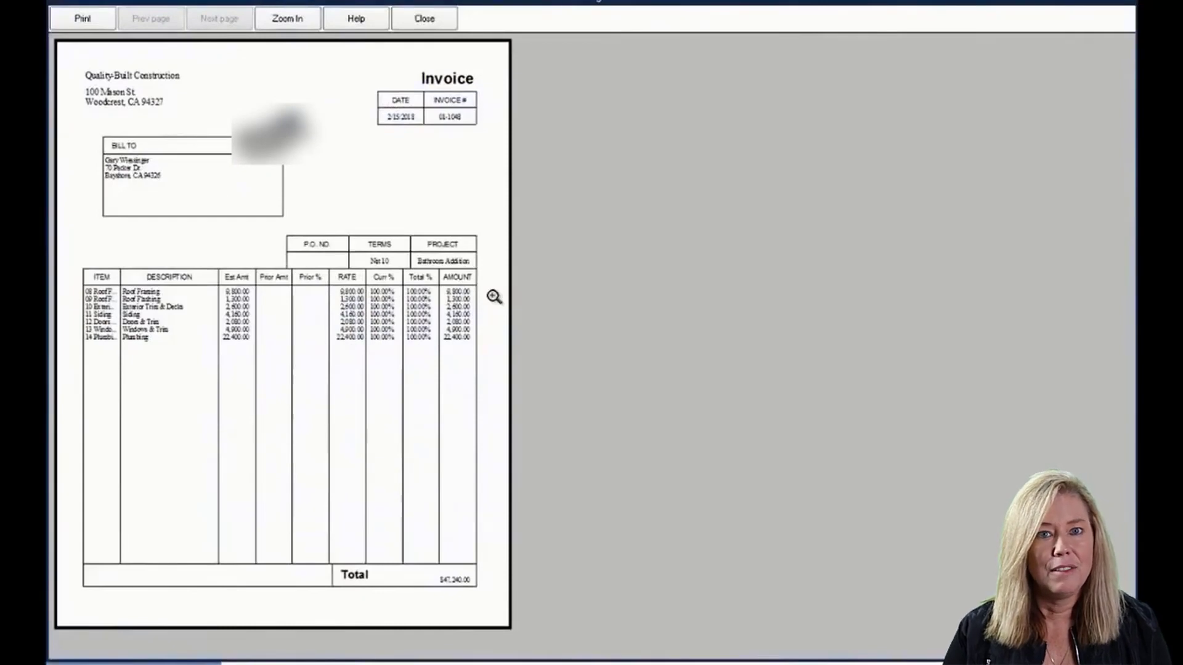
left_click(425, 19)
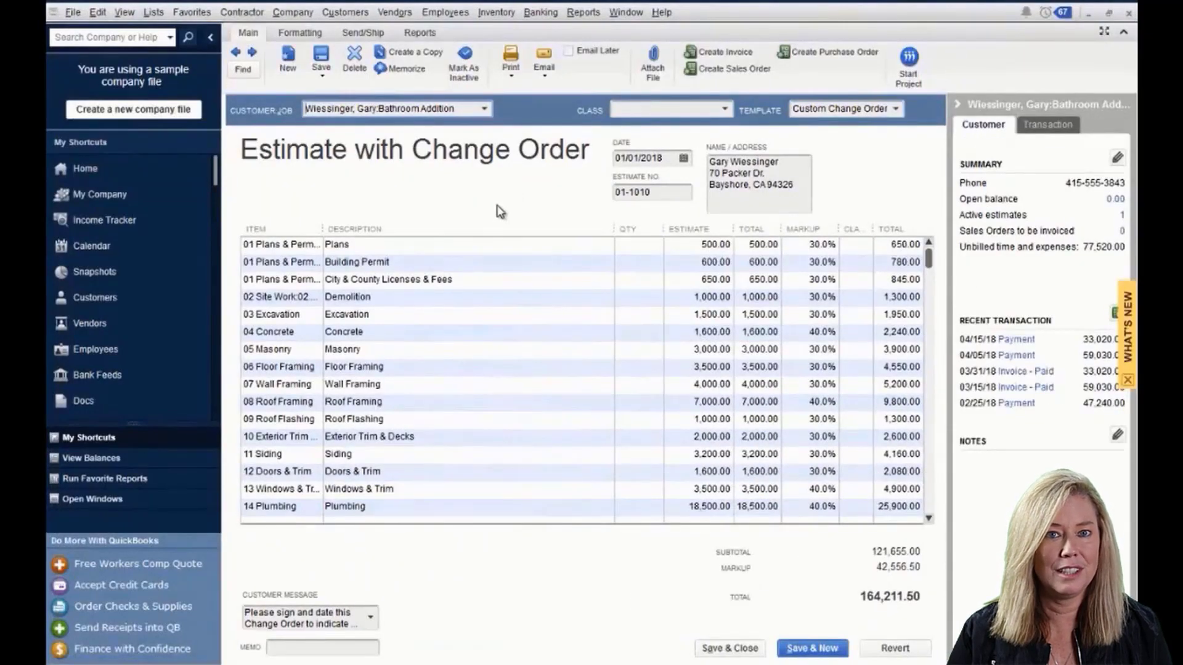
- Open the 03/31/2018 invoice from the estimate's transaction history, examine its lines through the last item, and open the 04/15/18 payment
key("ctrl+h")
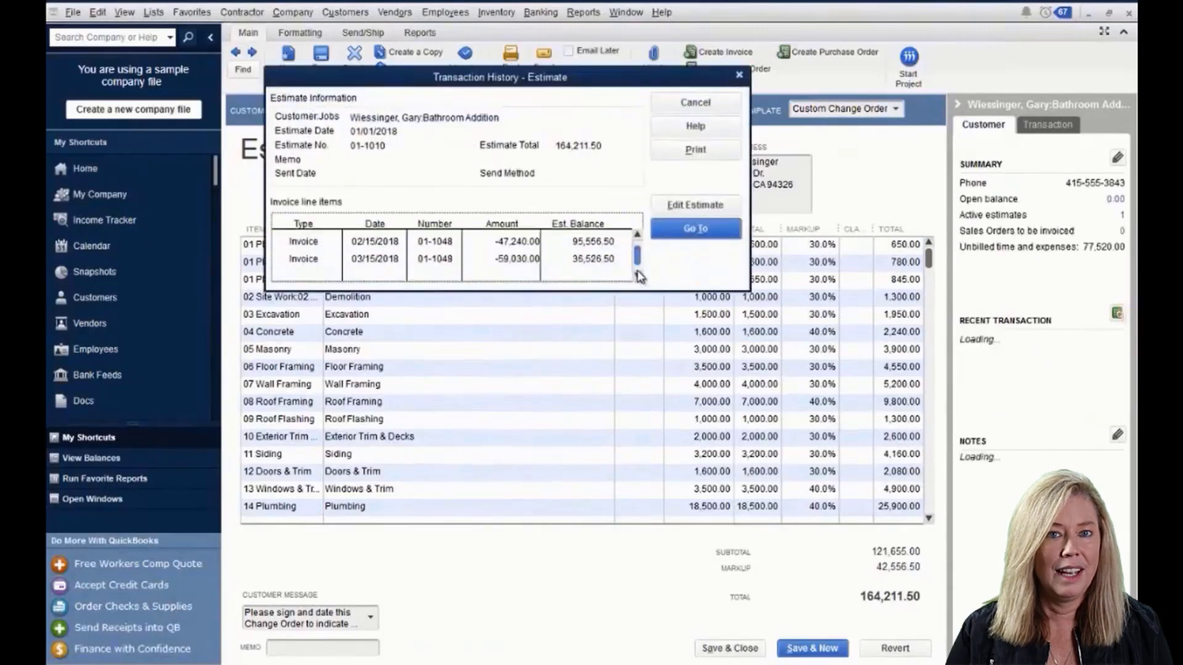
left_click(624, 260)
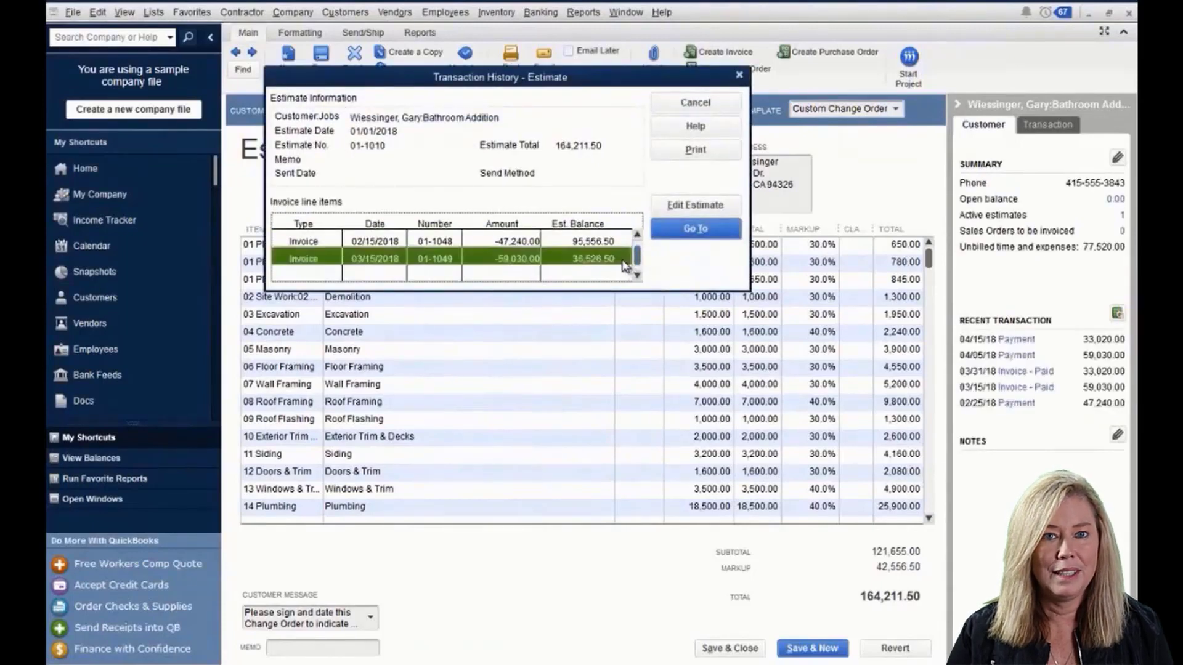
left_click(637, 275)
left_click(621, 261)
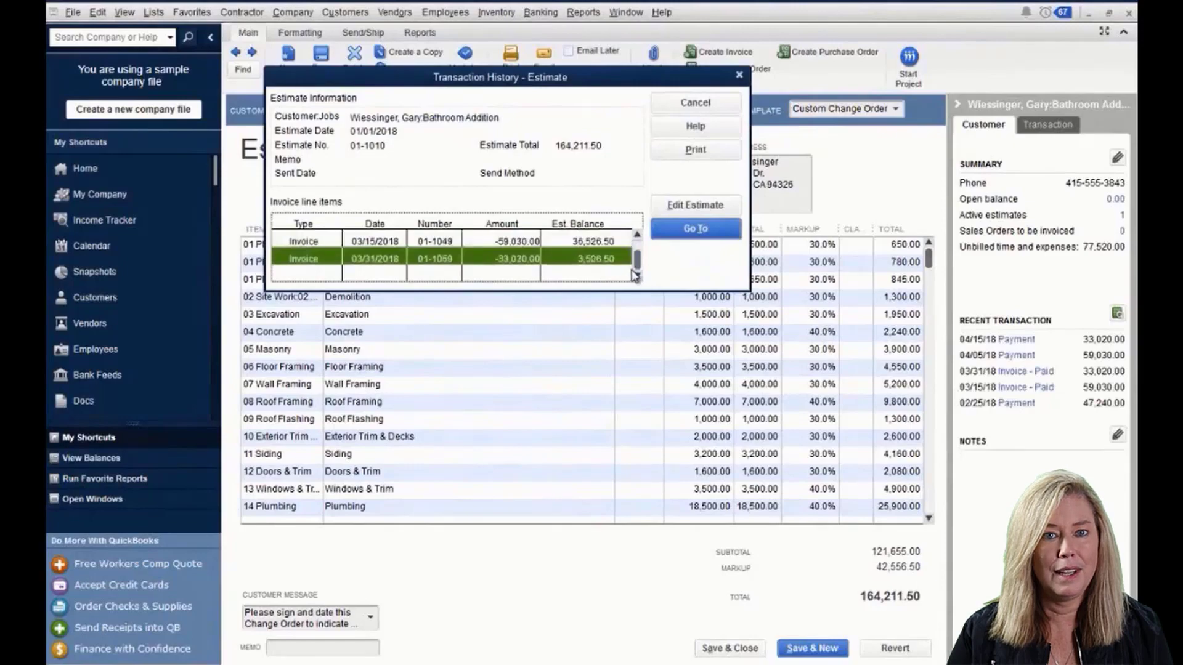
left_click(666, 232)
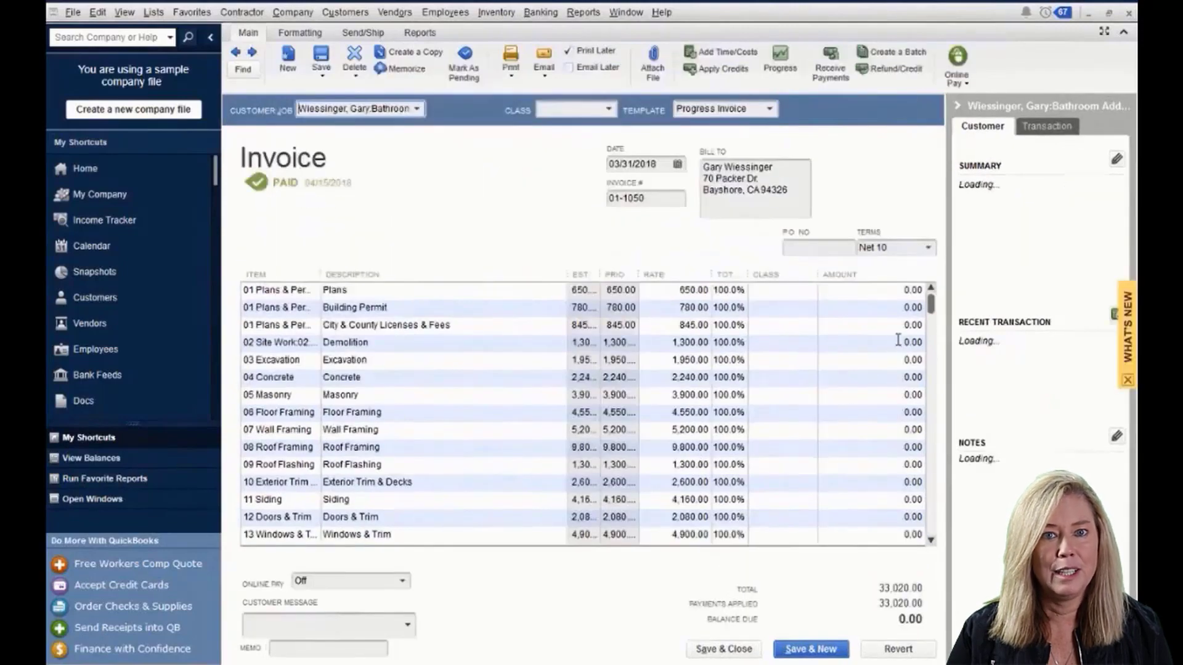
left_click_drag(930, 305, 940, 524)
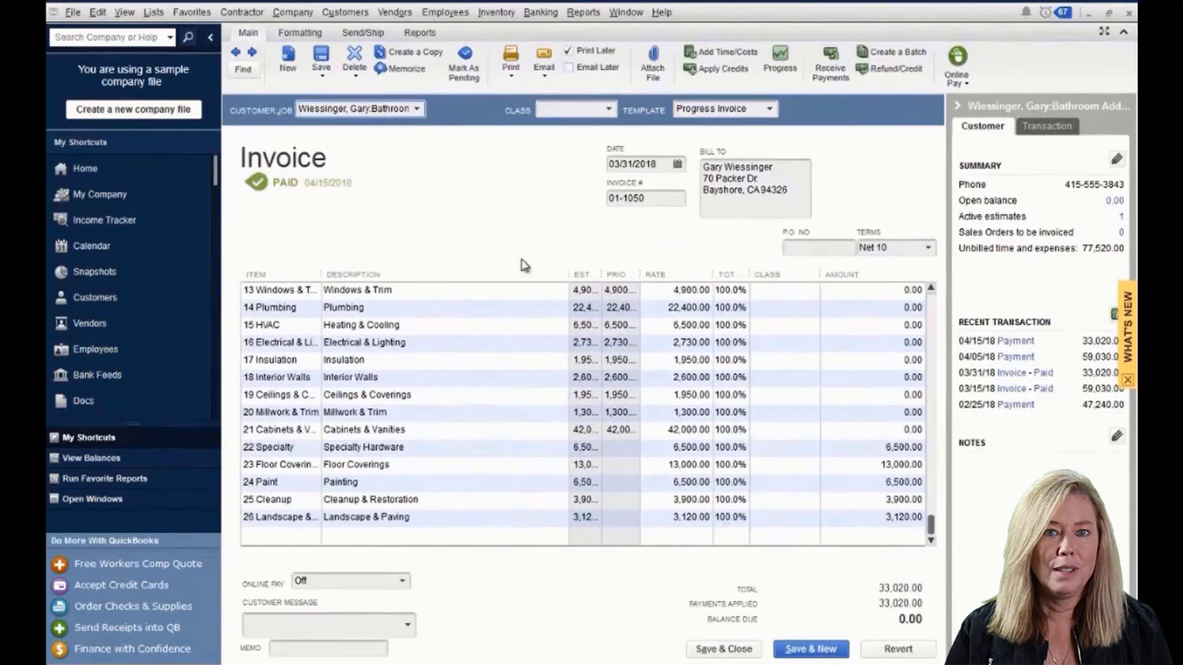
left_click(1015, 341)
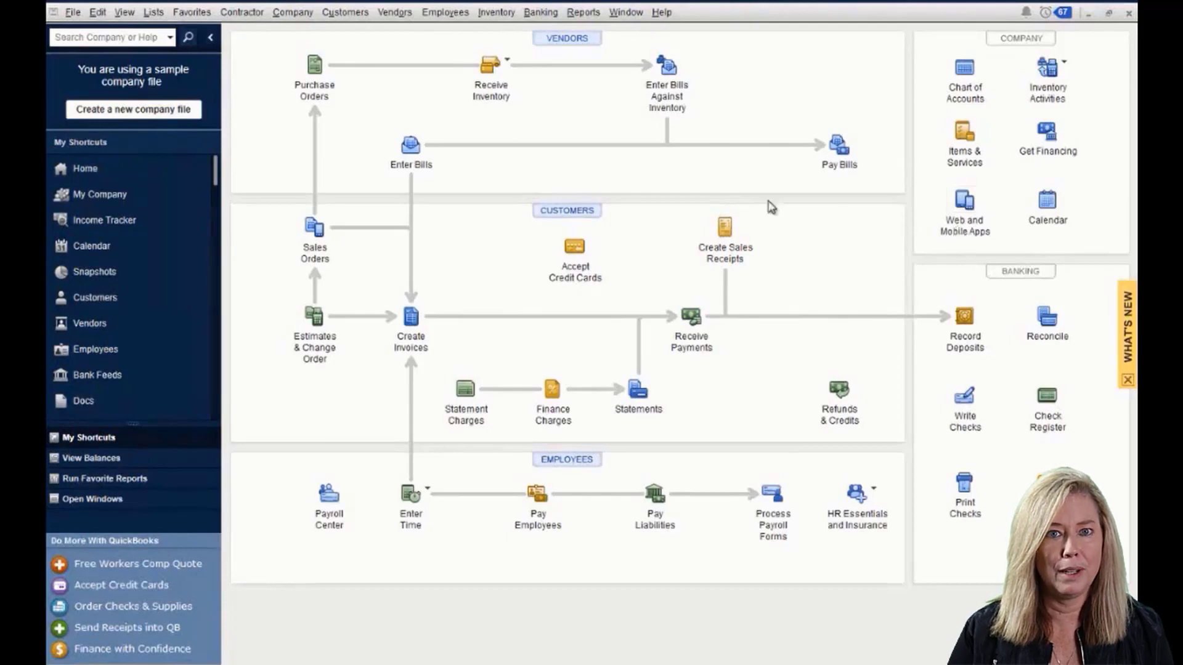
- Open the Job Costing Center, examine the profitability detail of the most profitable job, Guest Cottage, and close that report
left_click(244, 14)
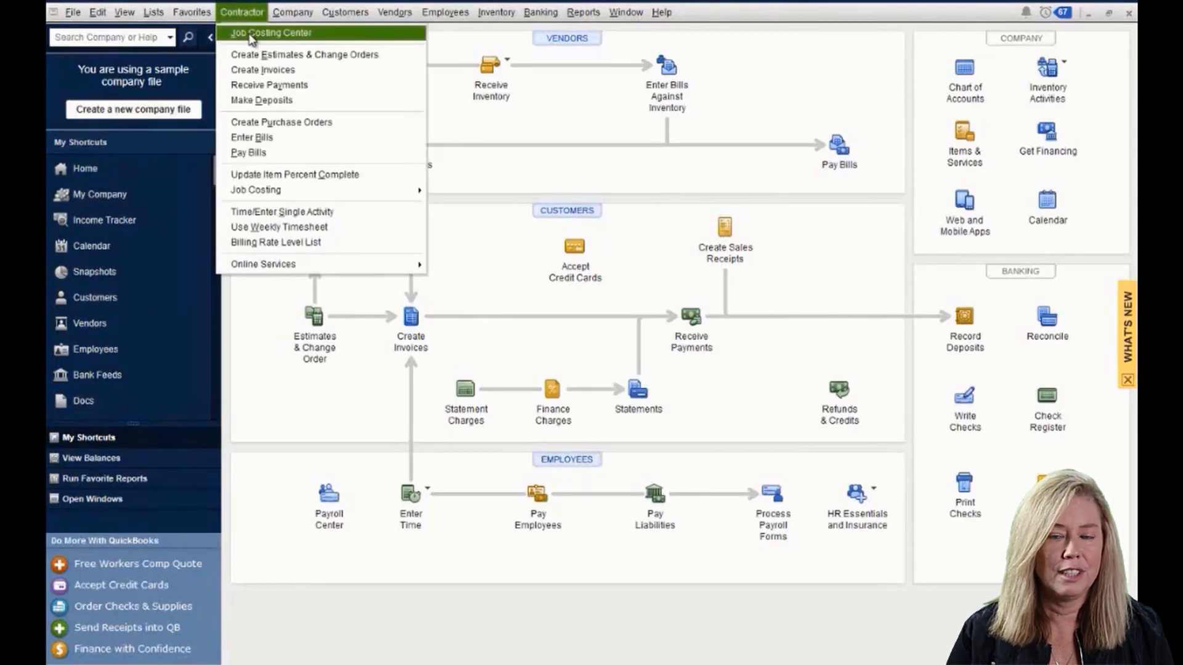
left_click(267, 34)
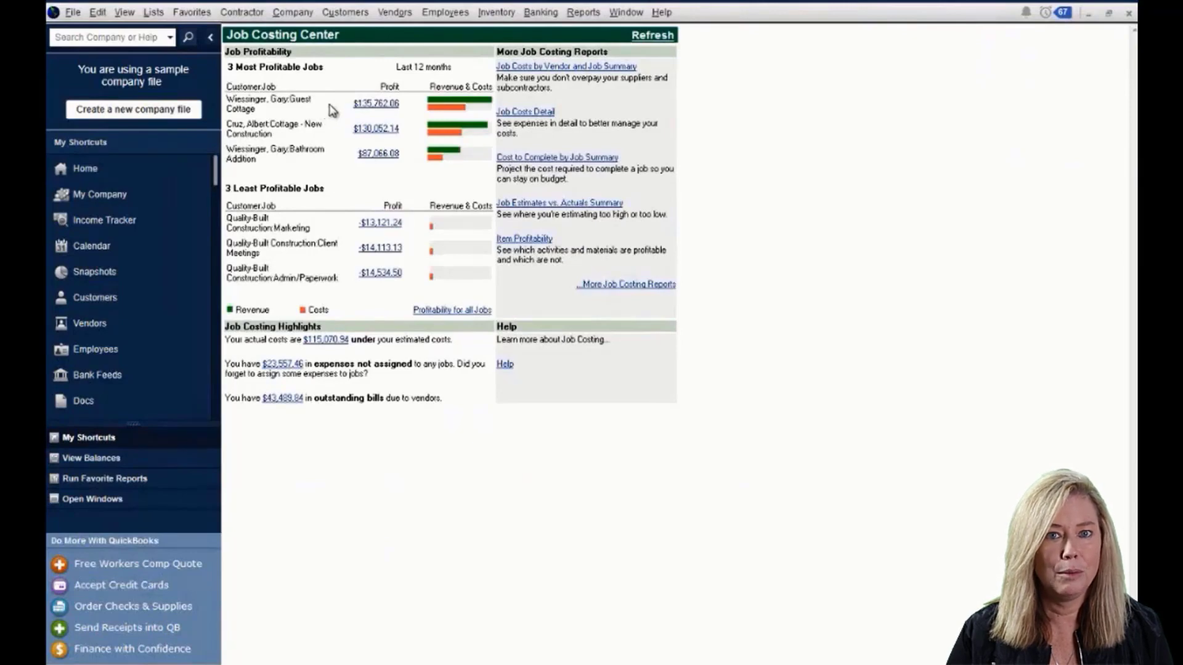
left_click(367, 106)
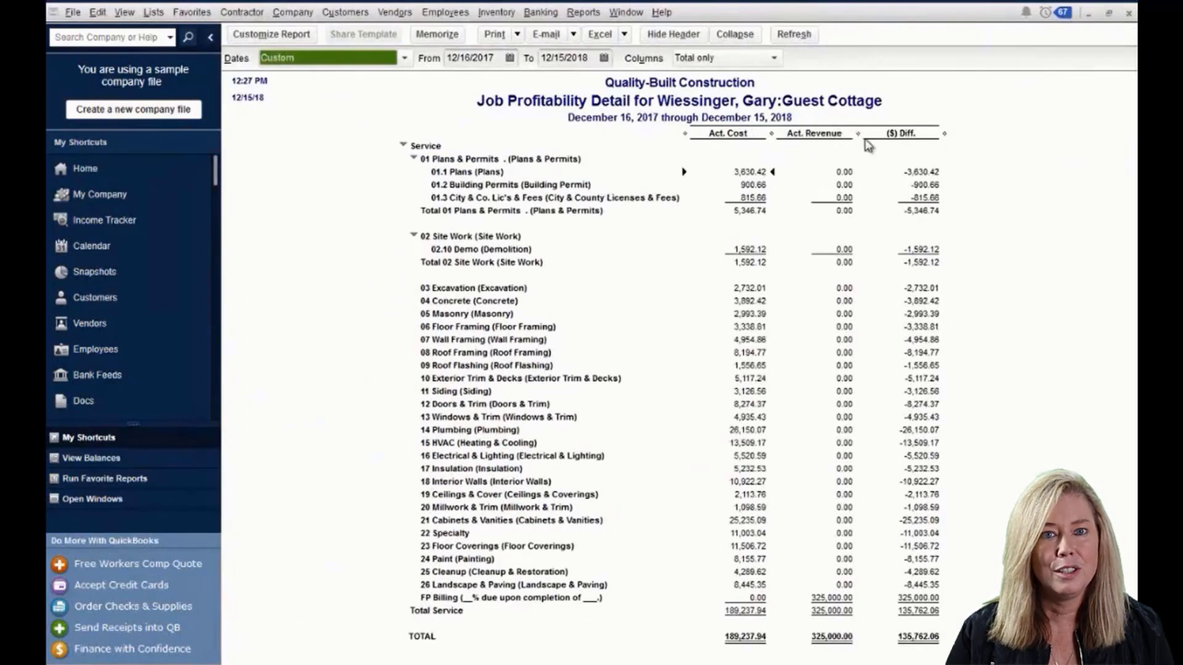
left_click(1128, 13)
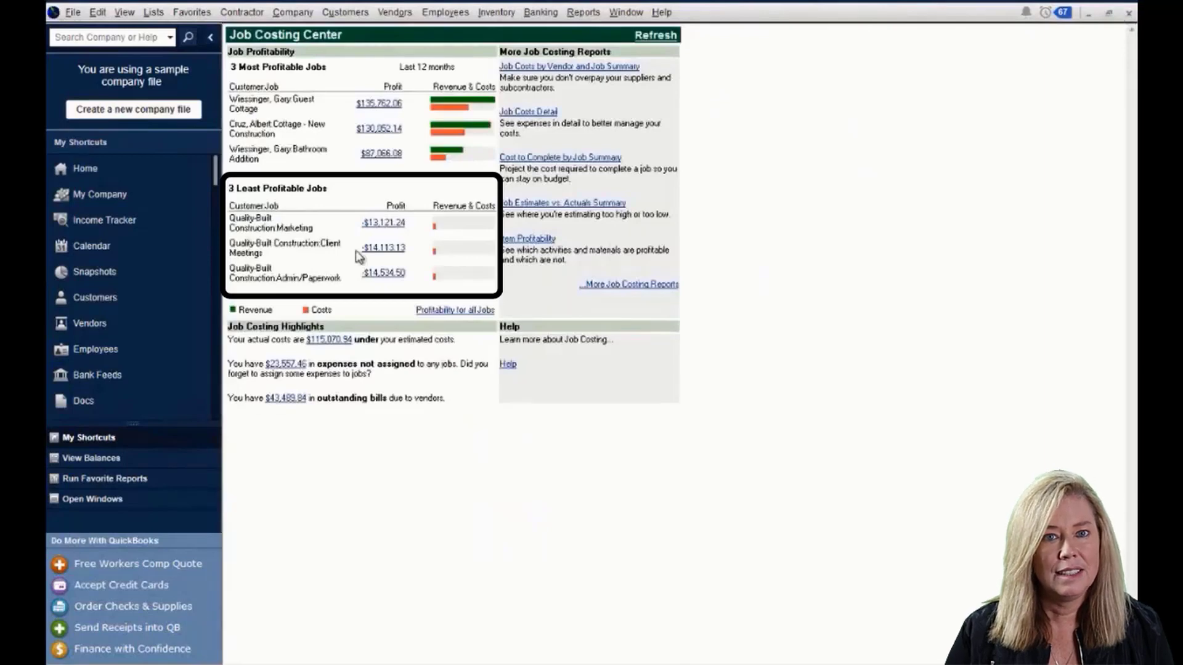
- View and close the Job Costs by Vendor and Job Summary report, and open the Job Costs Detail report
left_click(603, 68)
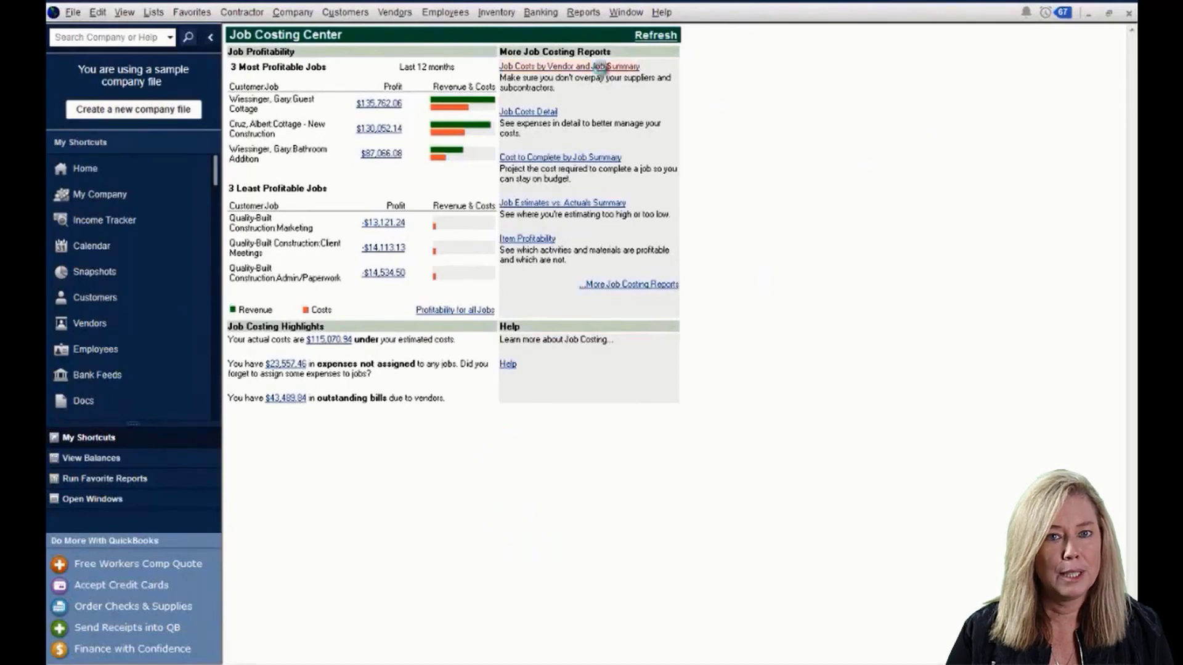
left_click(1129, 14)
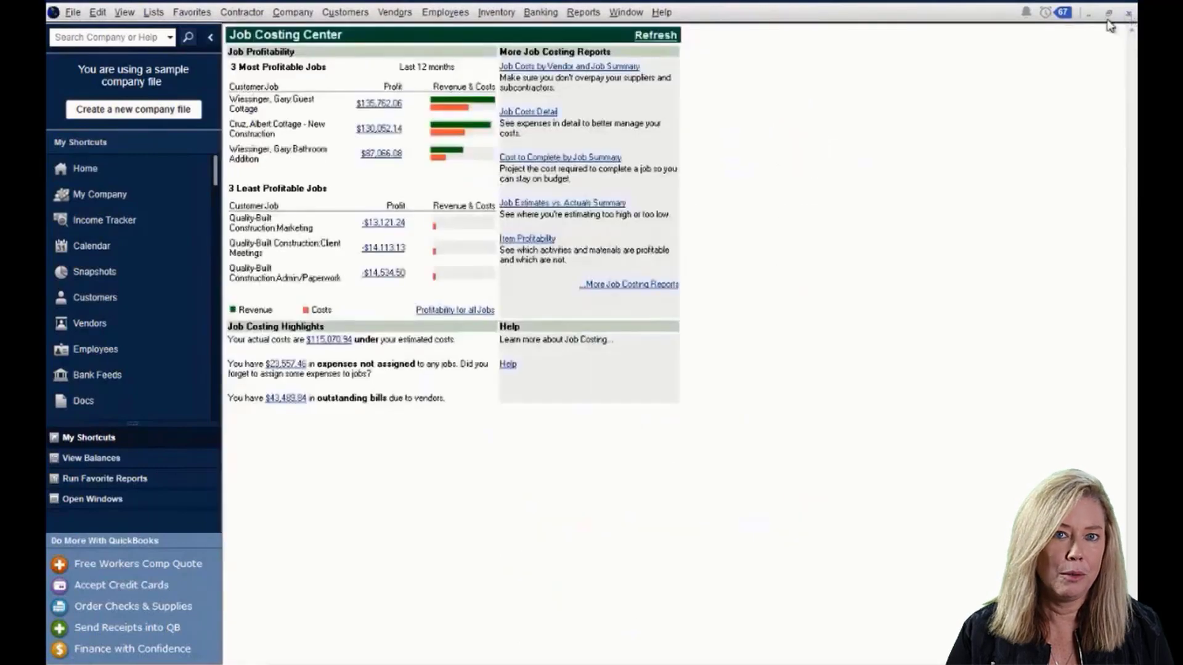
left_click(534, 113)
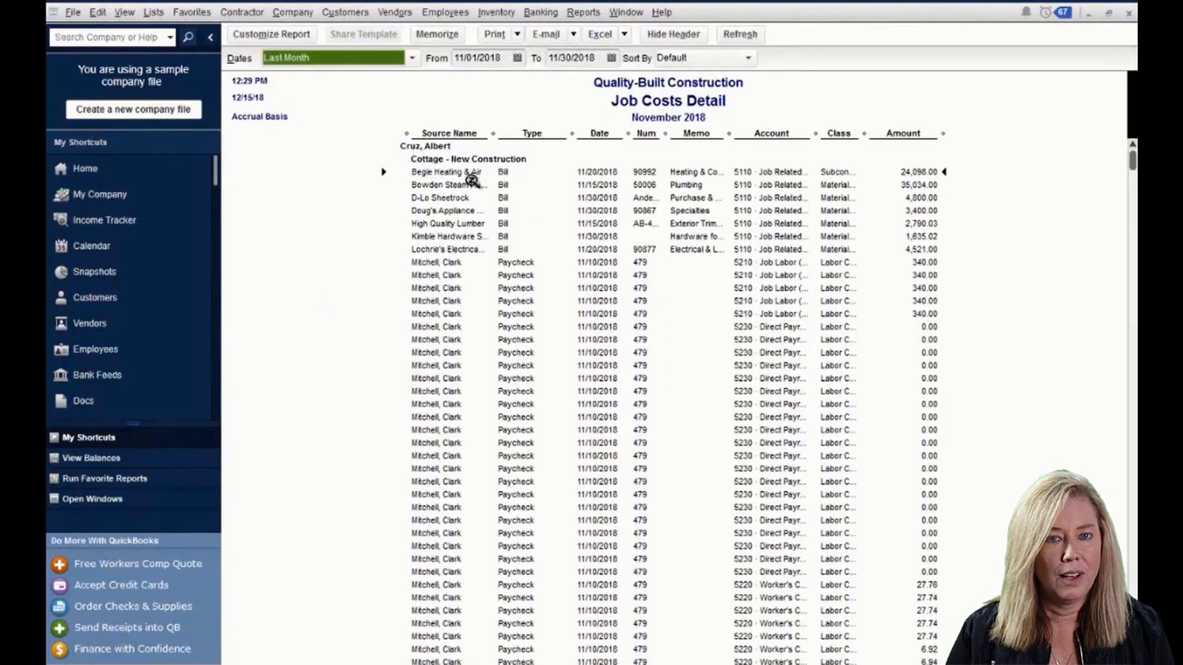
- Examine the bills and paychecks listed in the November 2018 Job Costs Detail report, and close the report
scroll(471, 183, "down", 3)
scroll(495, 241, "down", 15)
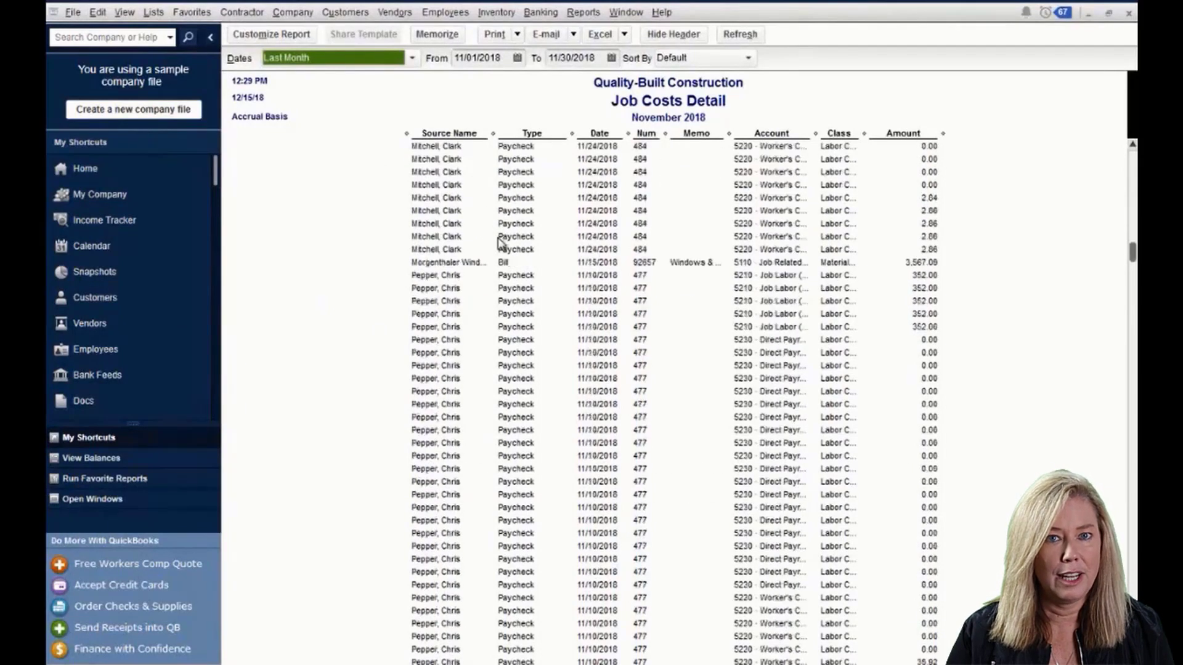
scroll(499, 235, "down", 20)
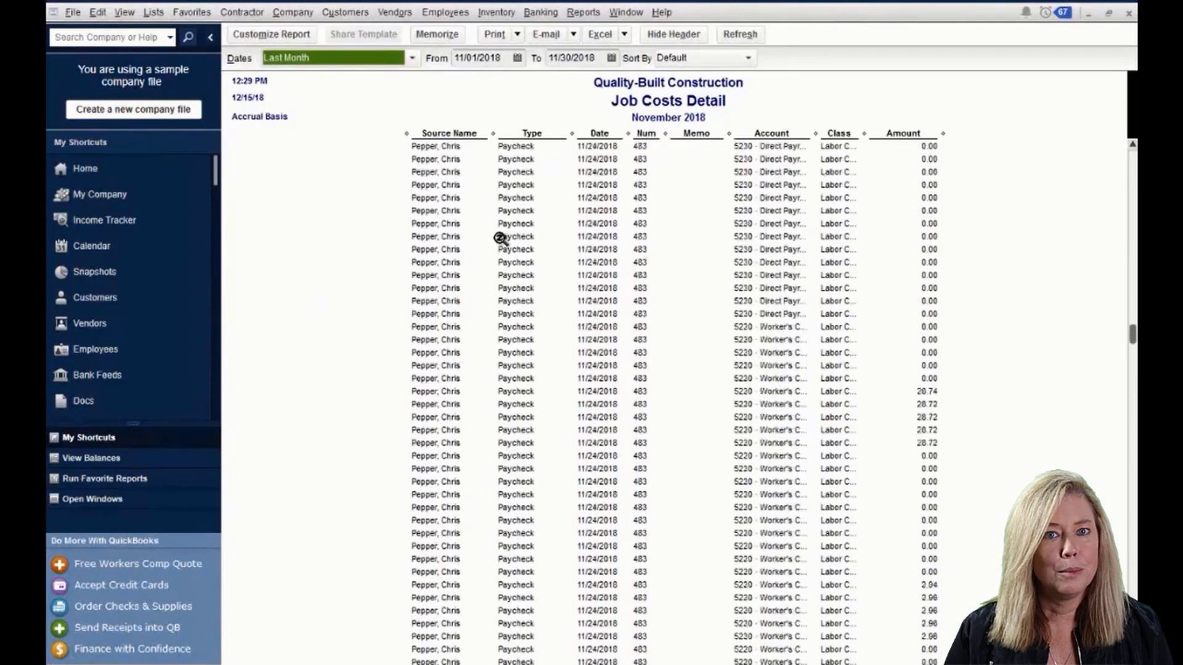
left_click(1129, 13)
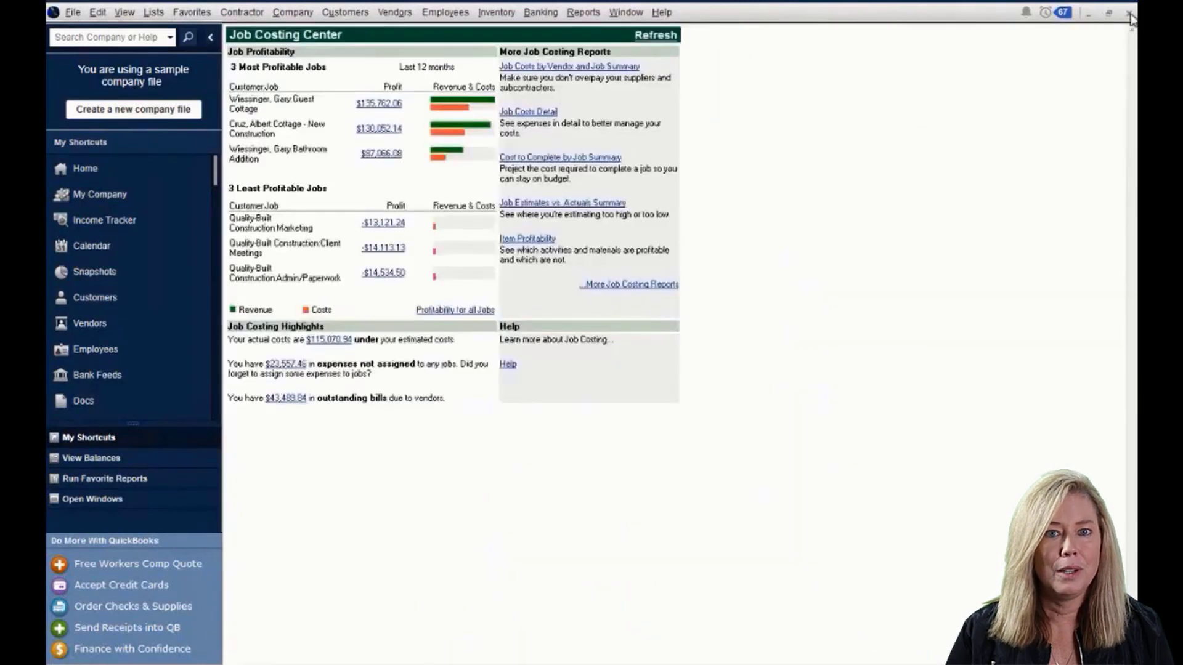
- Open Cost to Complete by Job Summary, review and accept the item completion percentages for all customers/jobs, and view and close the report
left_click(608, 157)
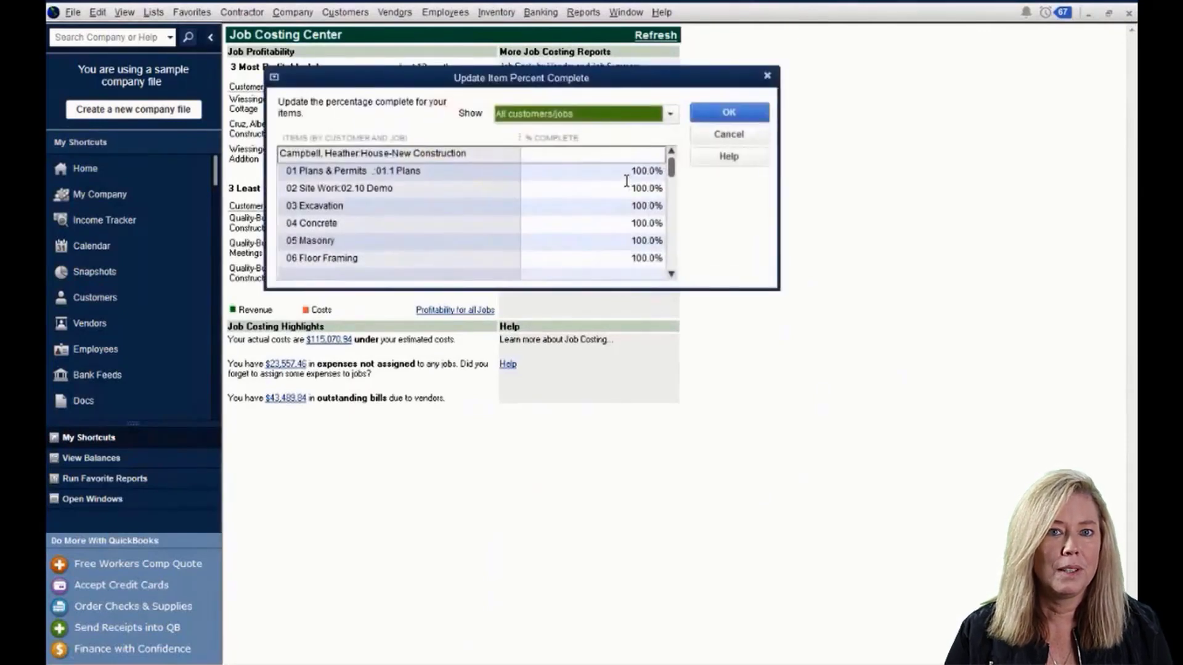
left_click(628, 180)
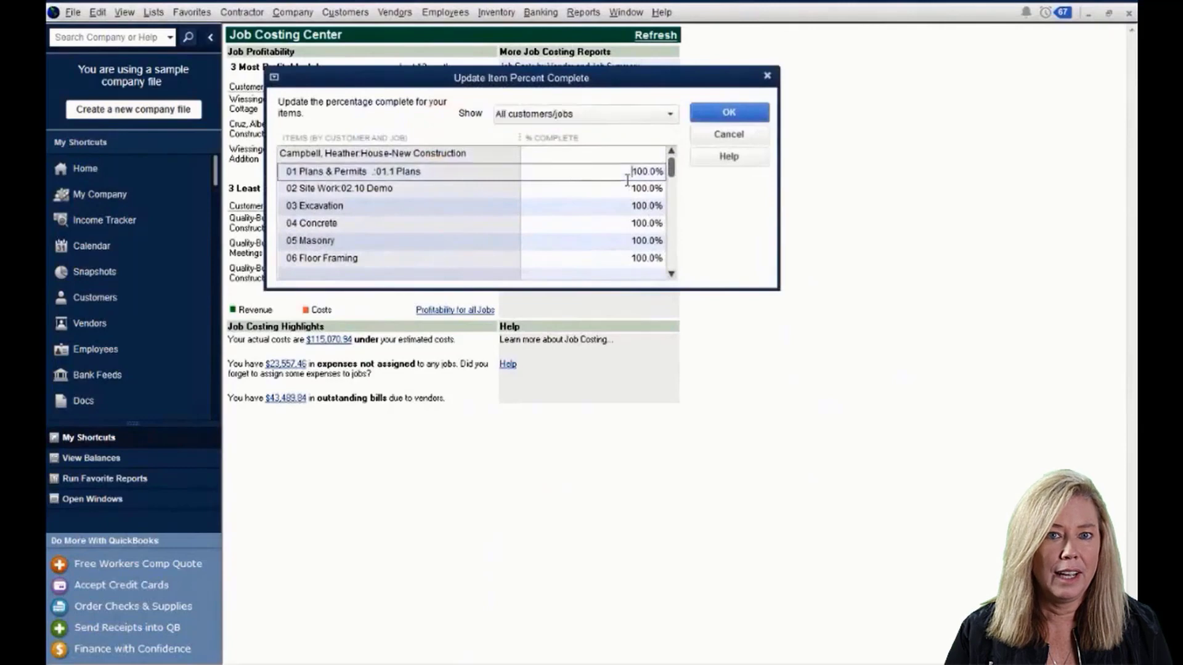
left_click(672, 274)
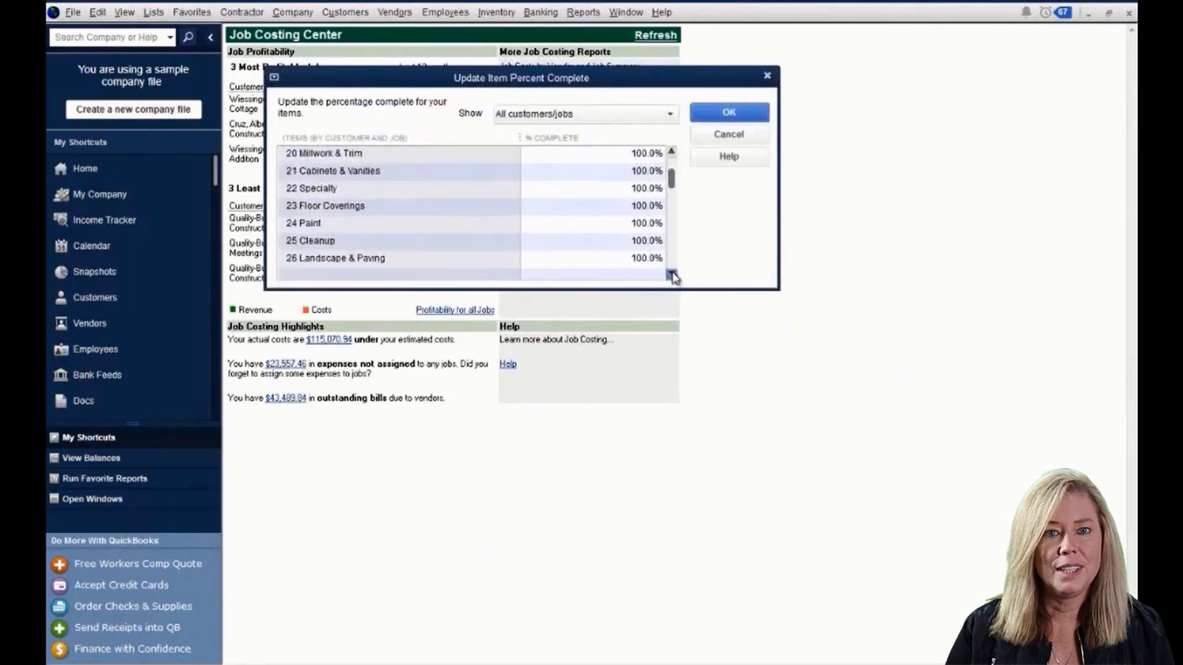
left_click(673, 274)
left_click(673, 274)
left_click(672, 274)
left_click(672, 274)
left_click(673, 274)
left_click(672, 274)
left_click(672, 274)
left_click(673, 274)
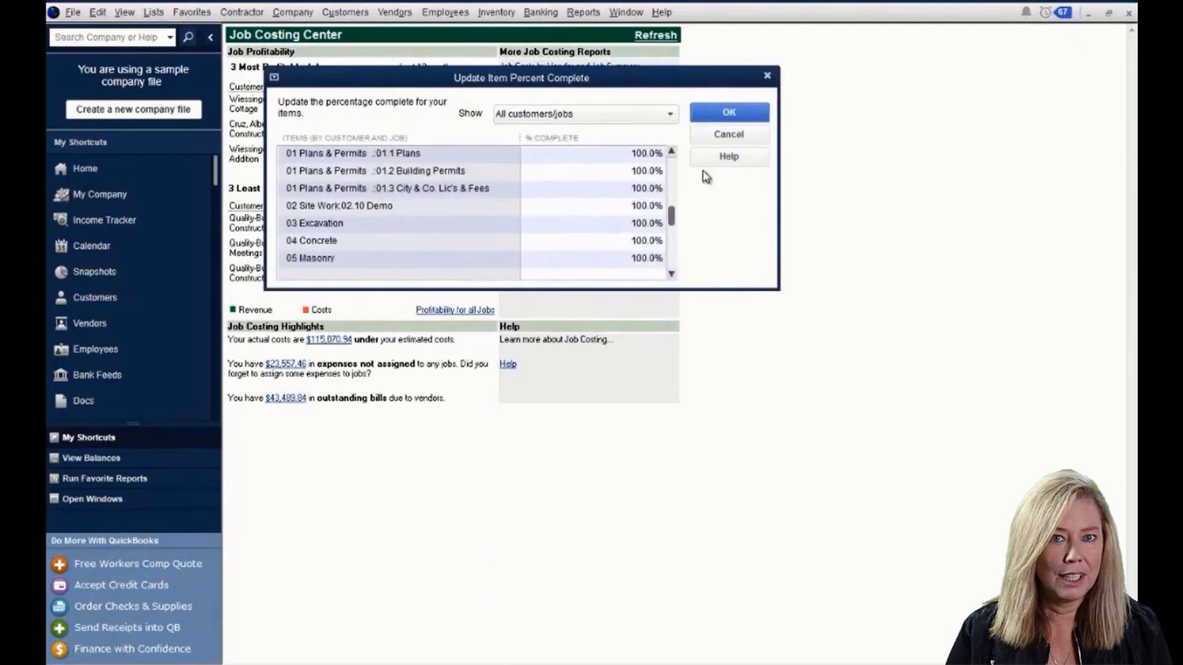
left_click(719, 110)
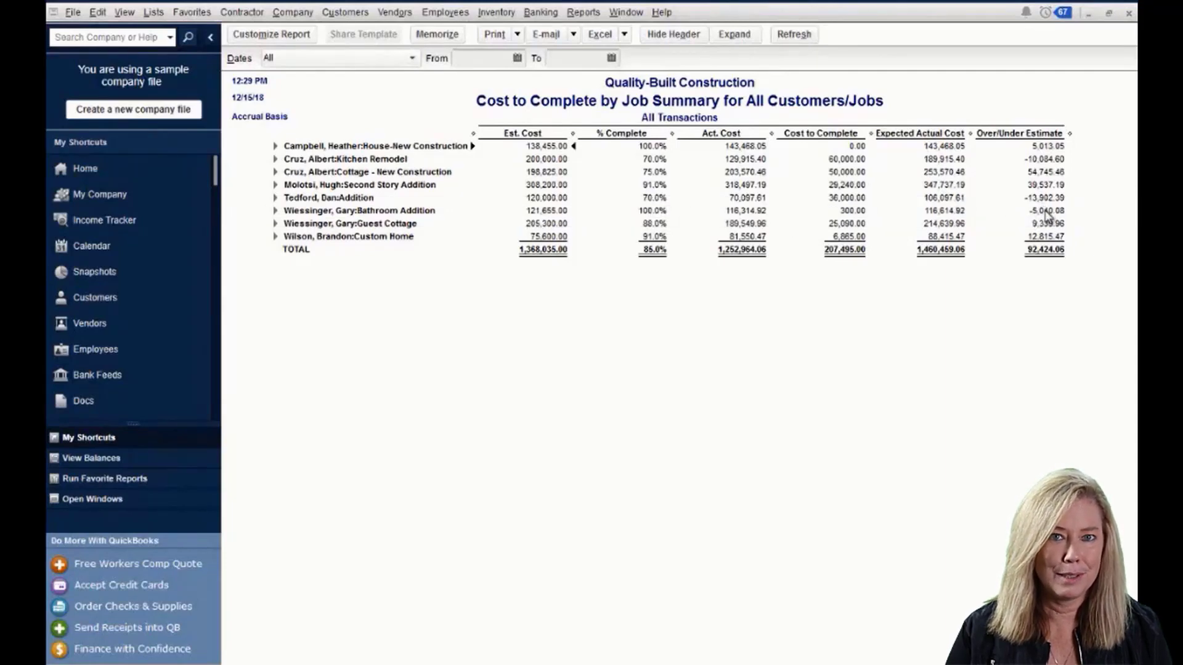
left_click(1129, 13)
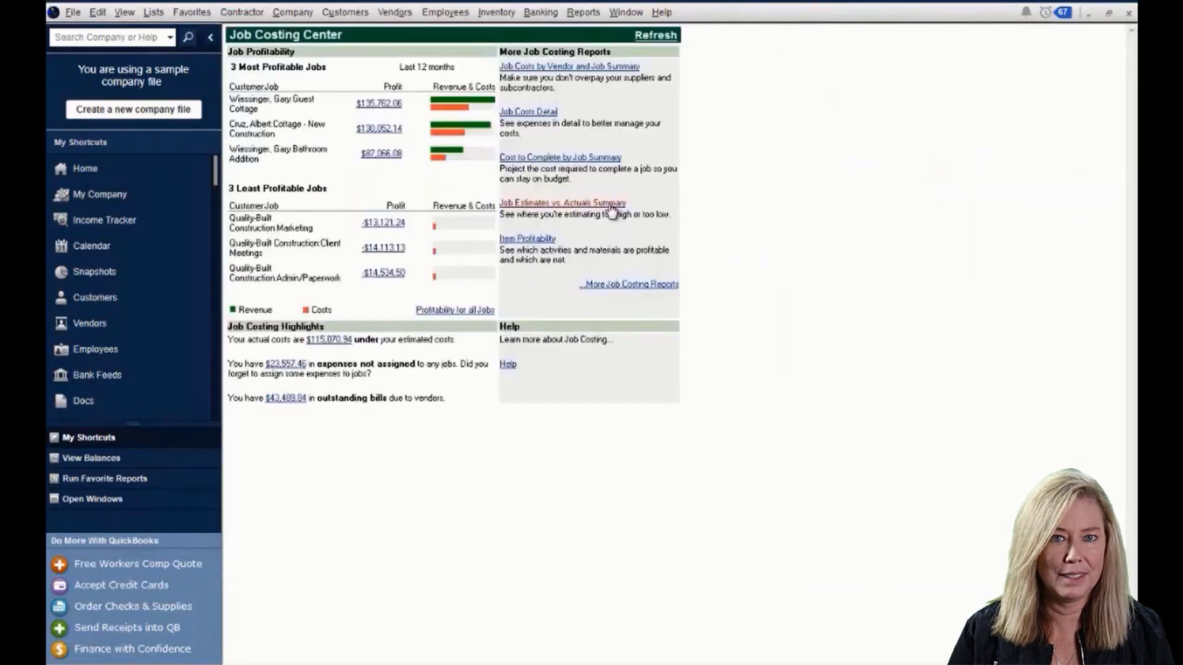
- View and close the Job Estimates vs. Actuals Summary report, and examine the Item Profitability report
left_click(611, 205)
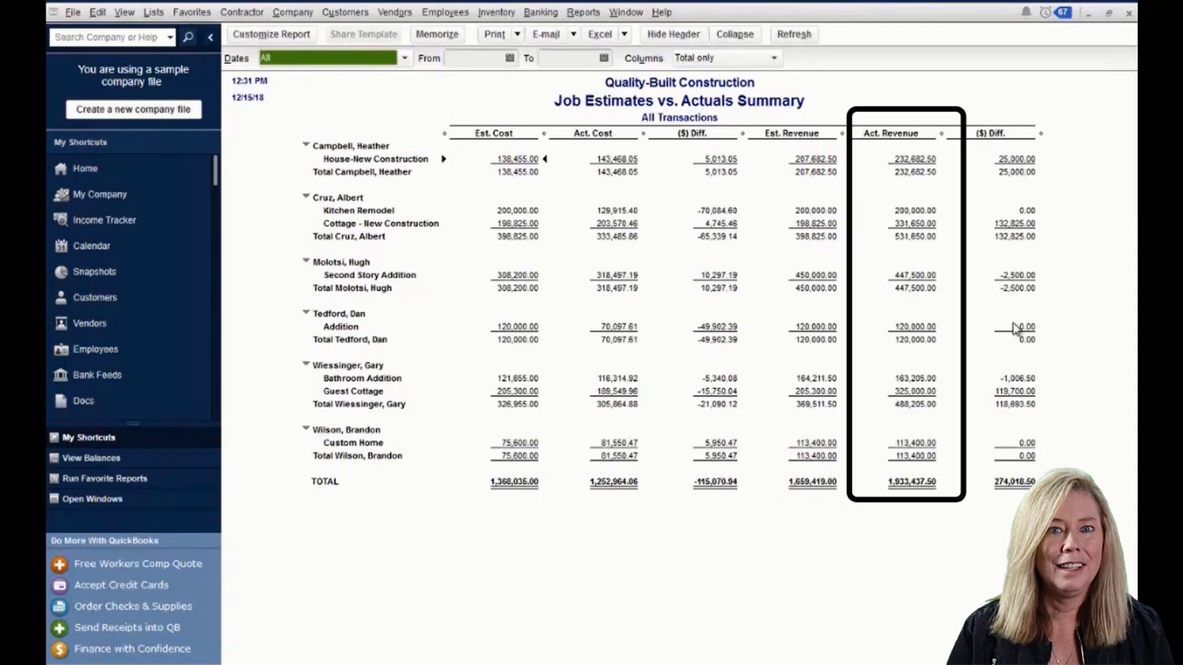
left_click(1129, 12)
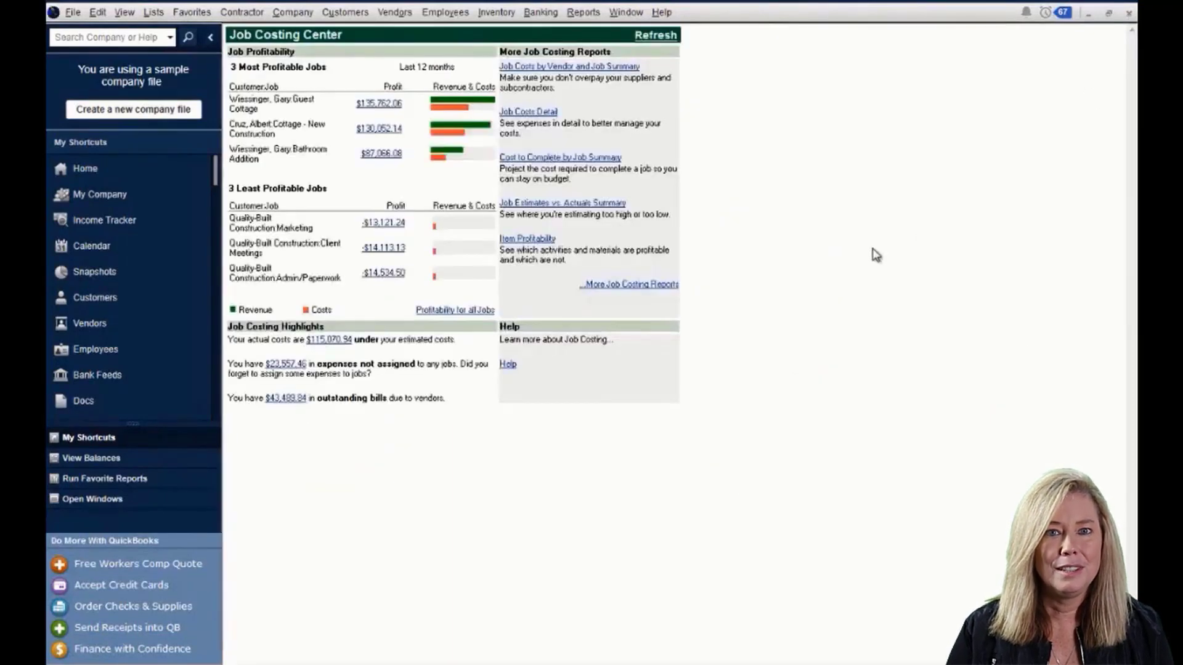
left_click(546, 241)
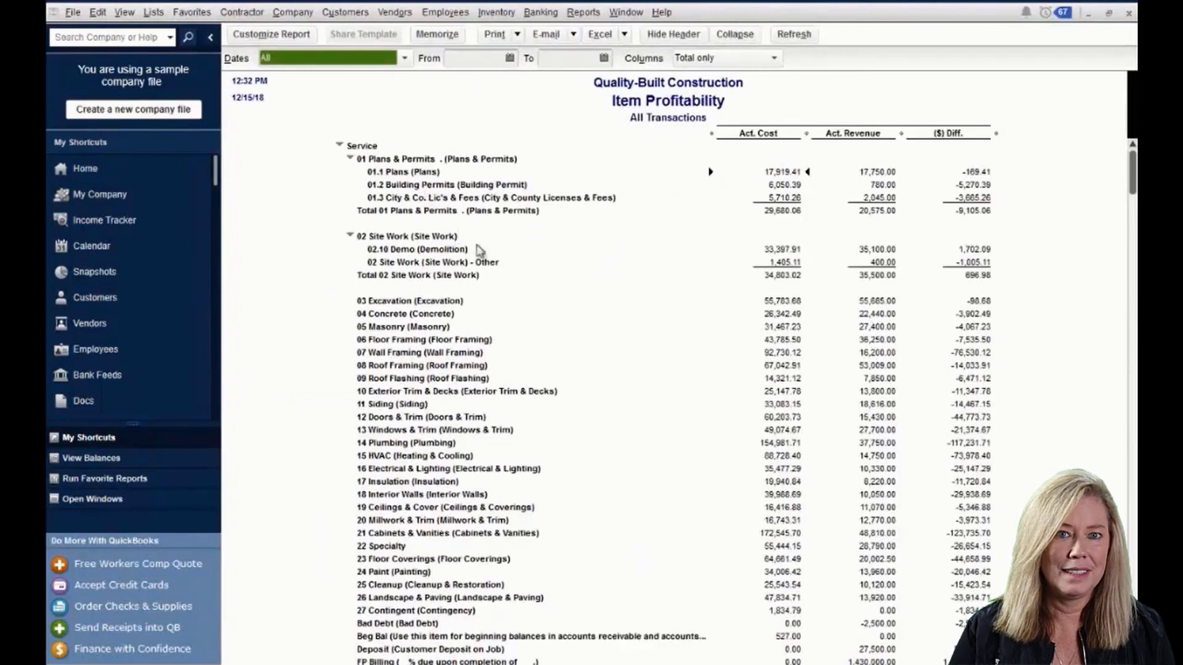
scroll(515, 280, "down", 5)
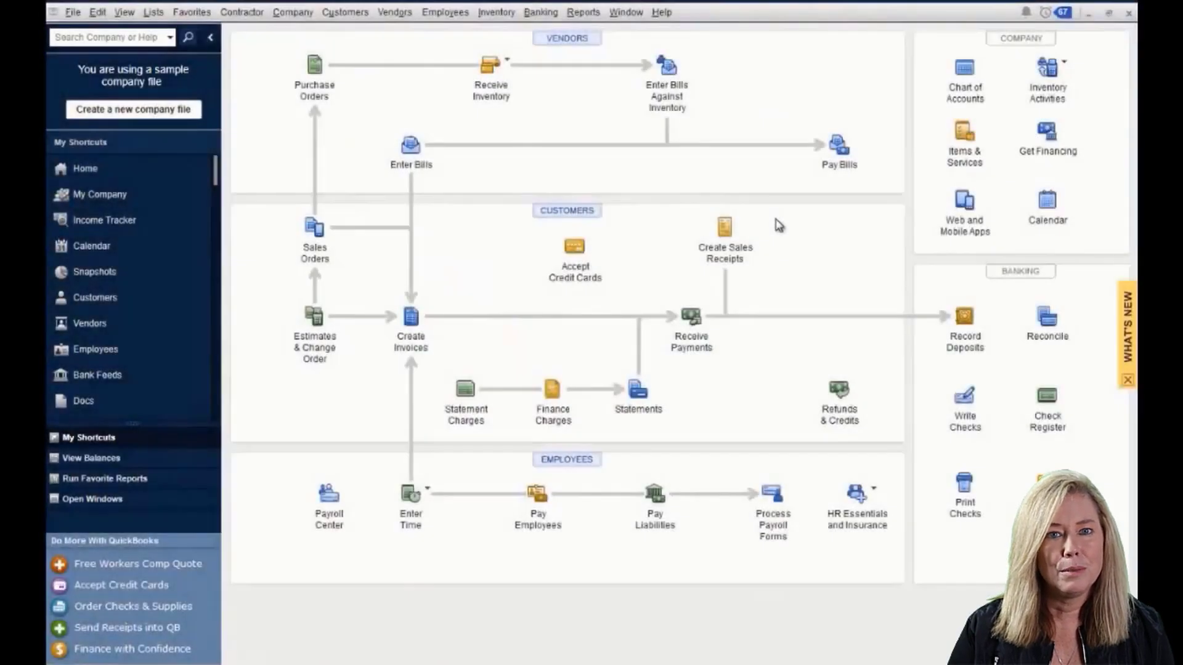
- Look over the contractor job costing reports and open the Profit & Loss by Job report
left_click(247, 13)
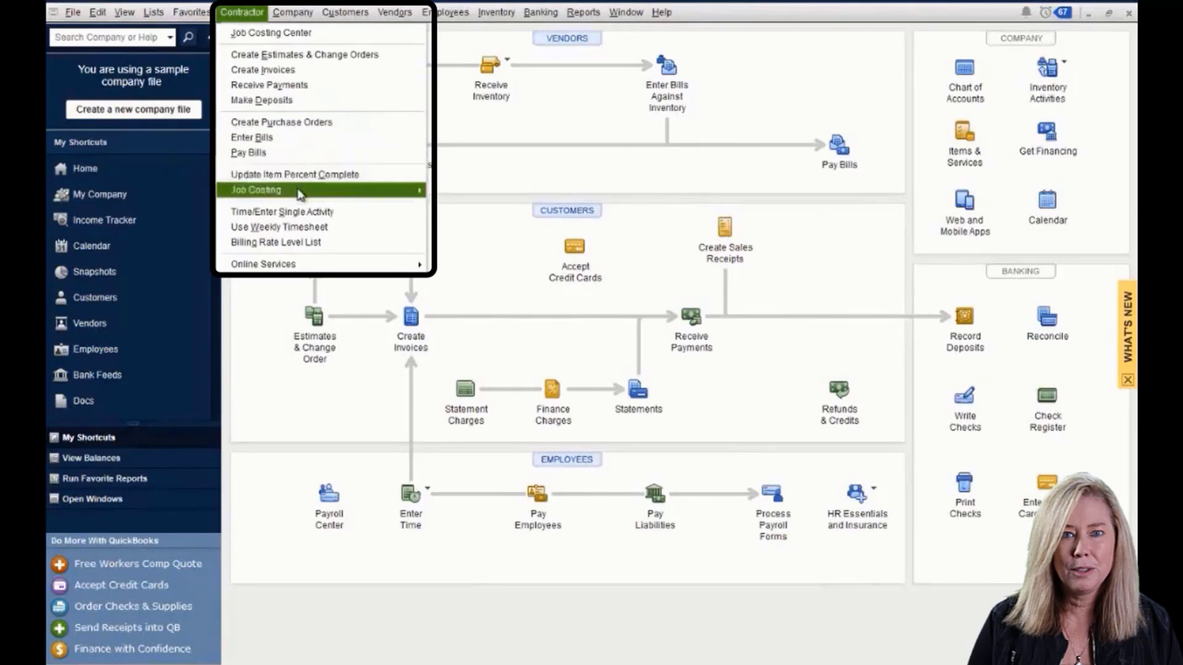
mouse_move(297, 193)
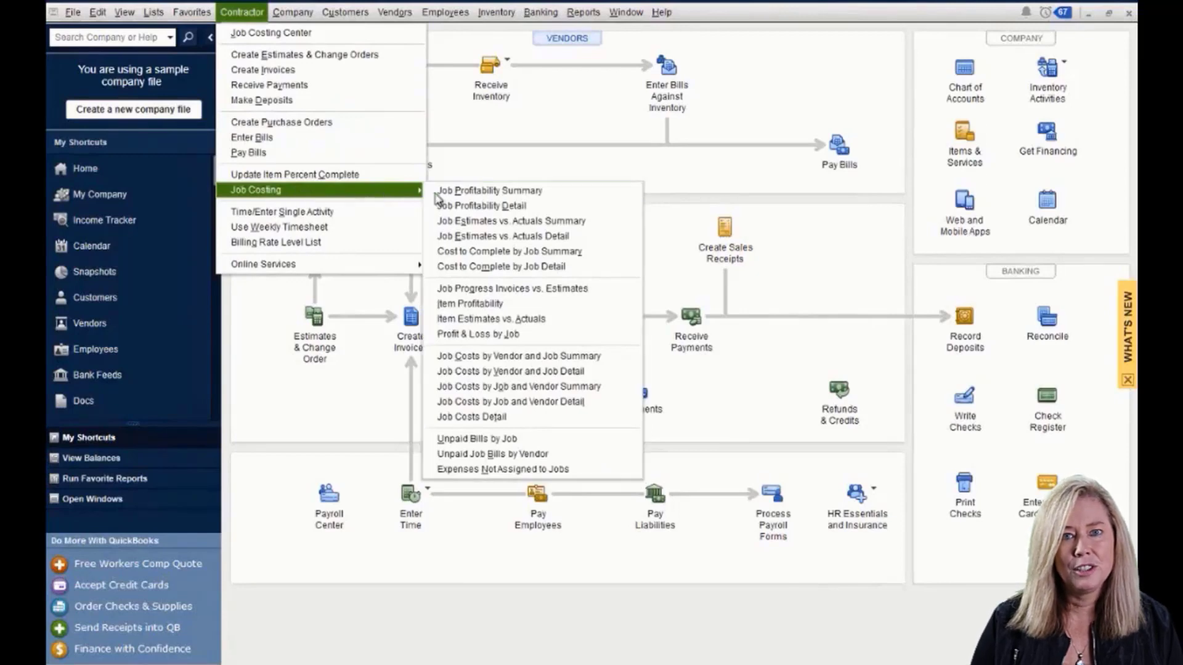
left_click(475, 334)
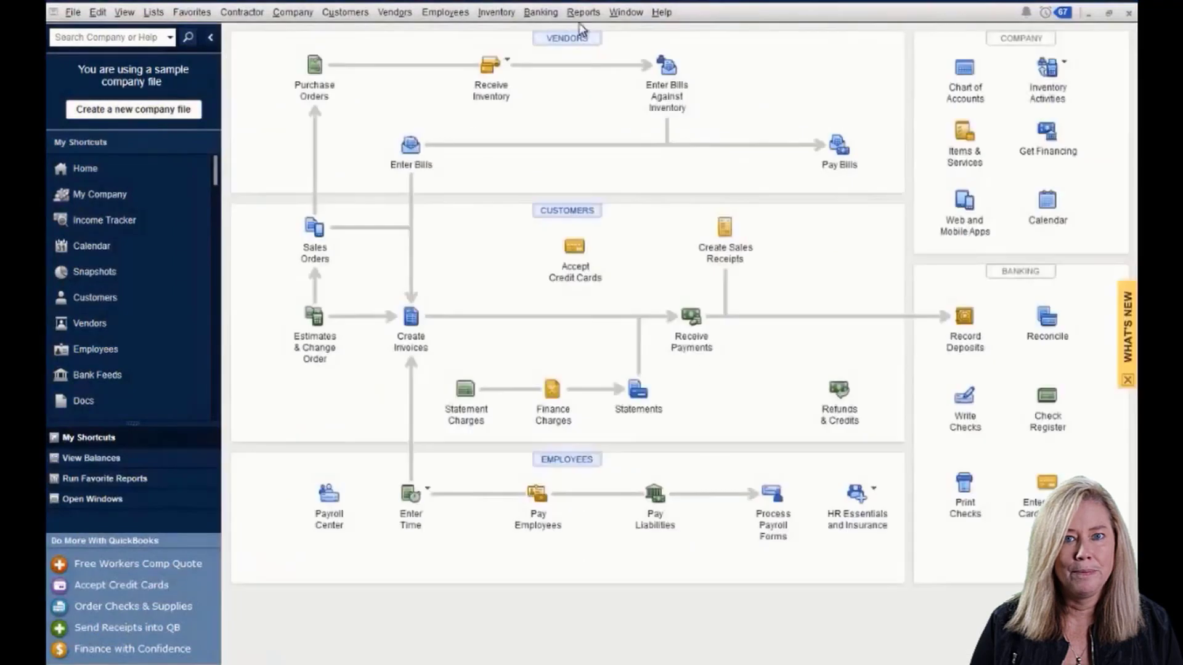
- Look over the Jobs, Time & Mileage reports and open the Time by Job Summary report
left_click(583, 12)
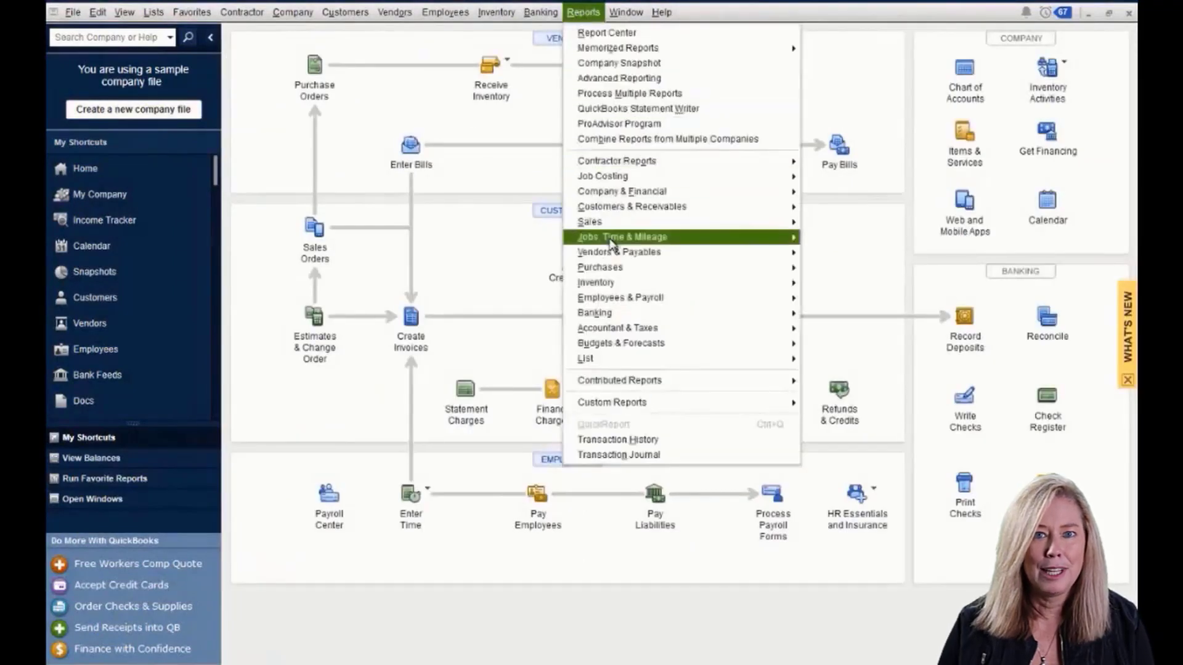
mouse_move(611, 242)
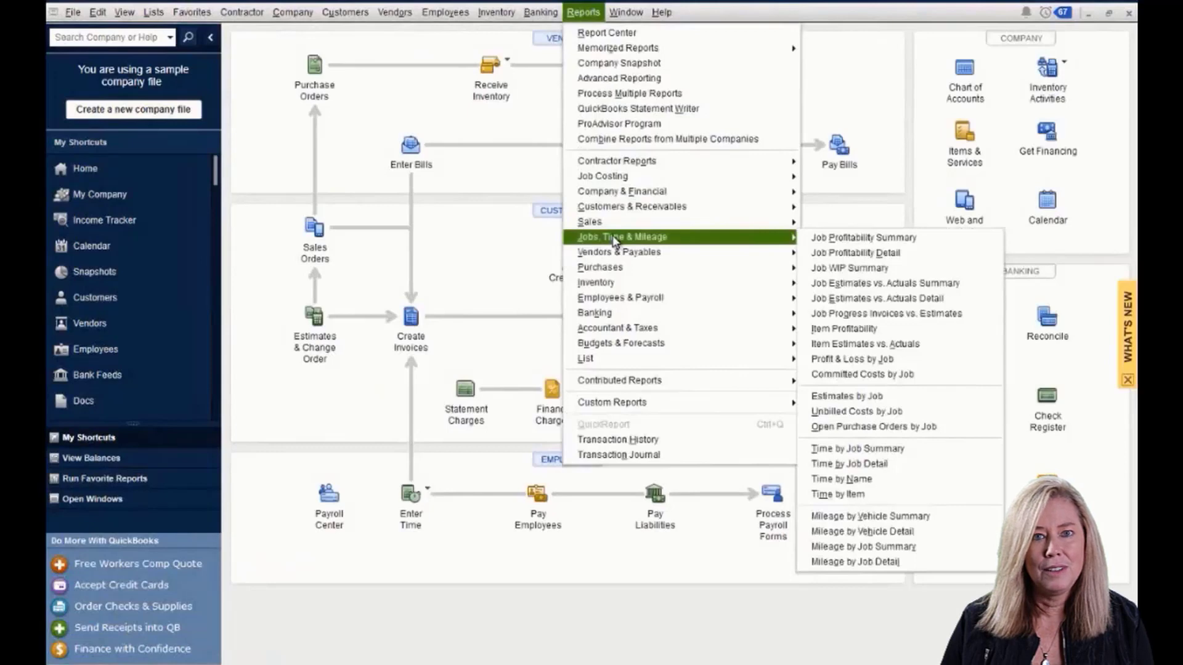
left_click(883, 449)
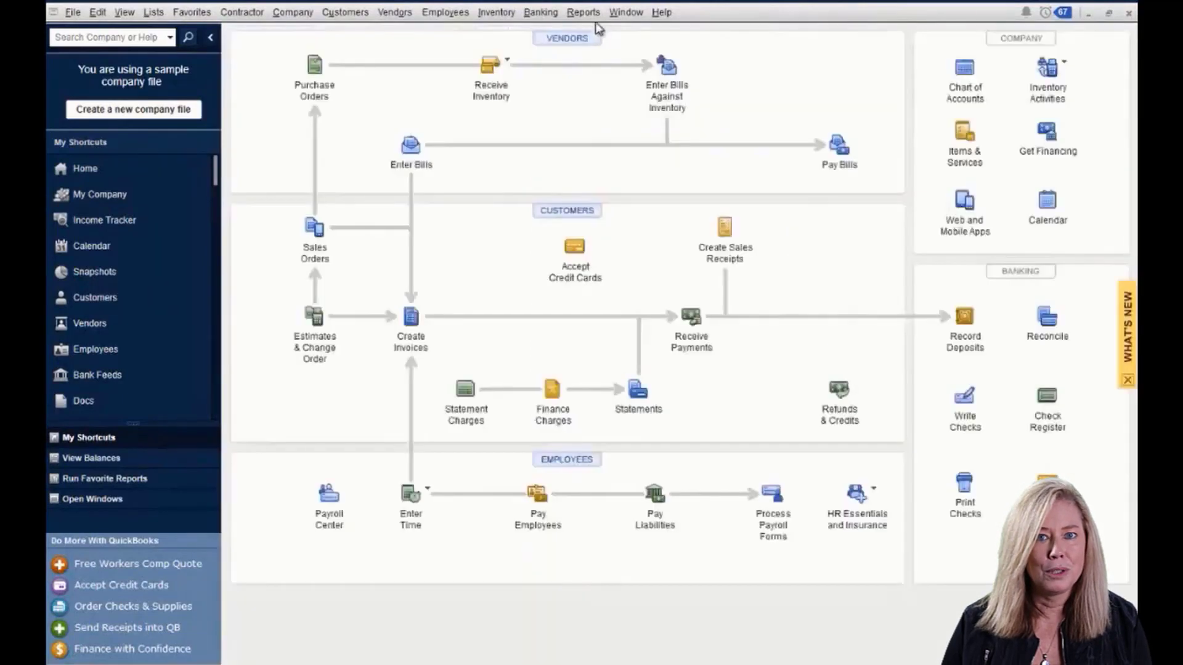
- Open the Open Purchase Orders by Job report and view the framing vendor's purchase order on its first line
left_click(583, 13)
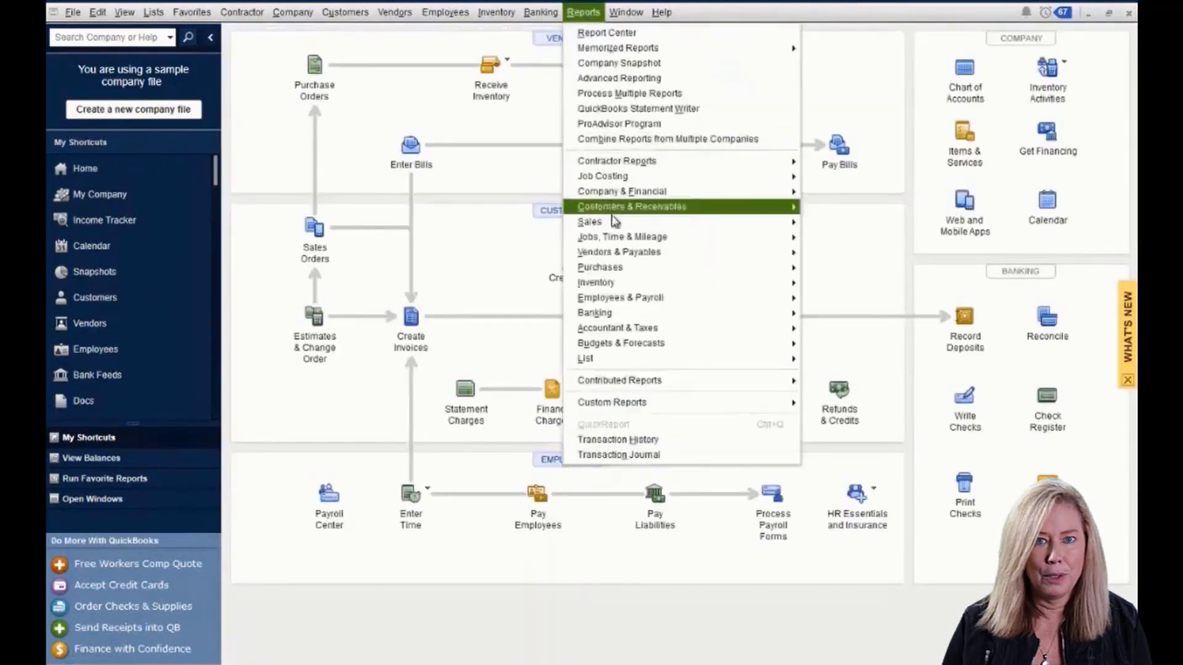
mouse_move(625, 269)
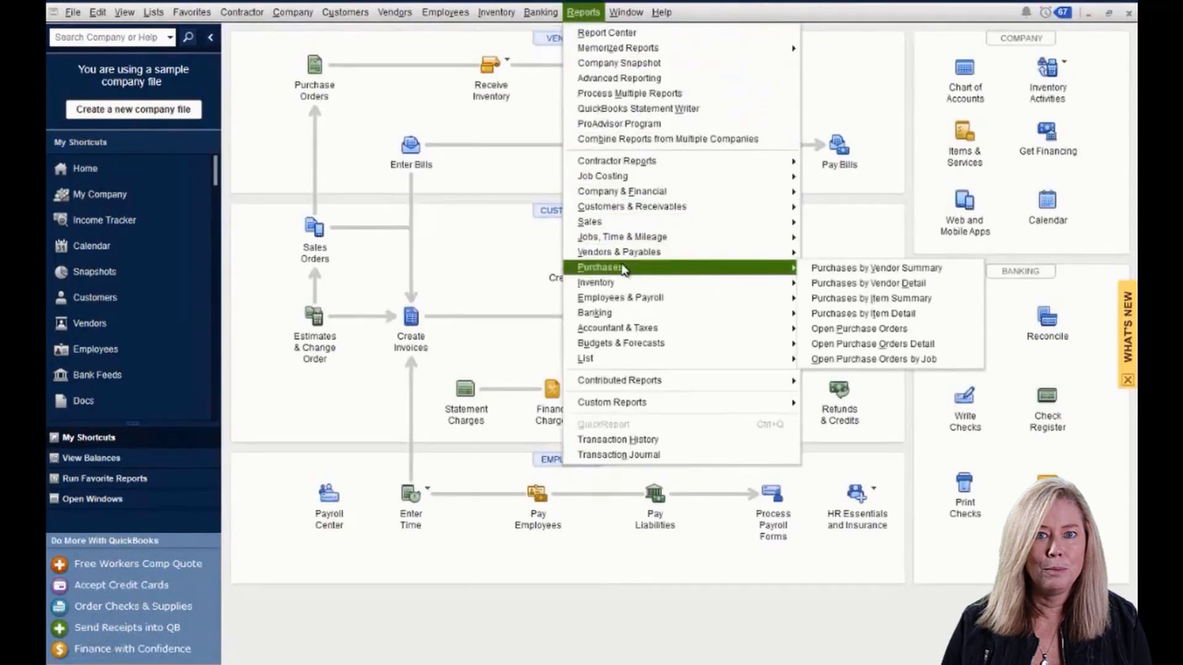
left_click(856, 359)
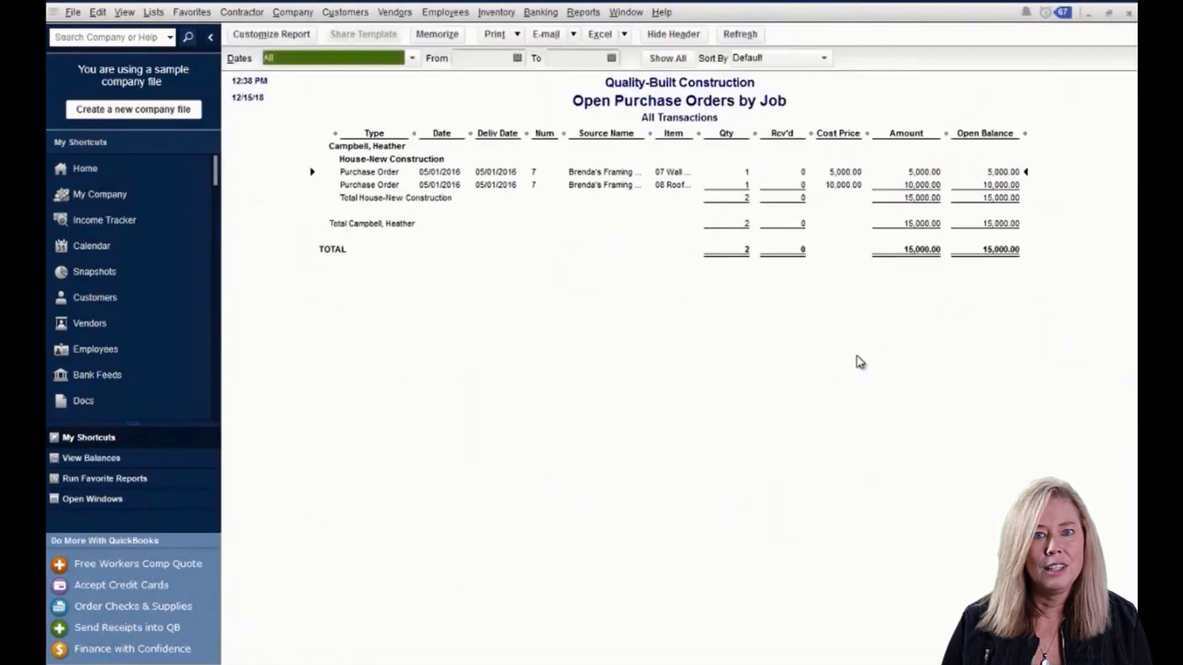
double_click(608, 174)
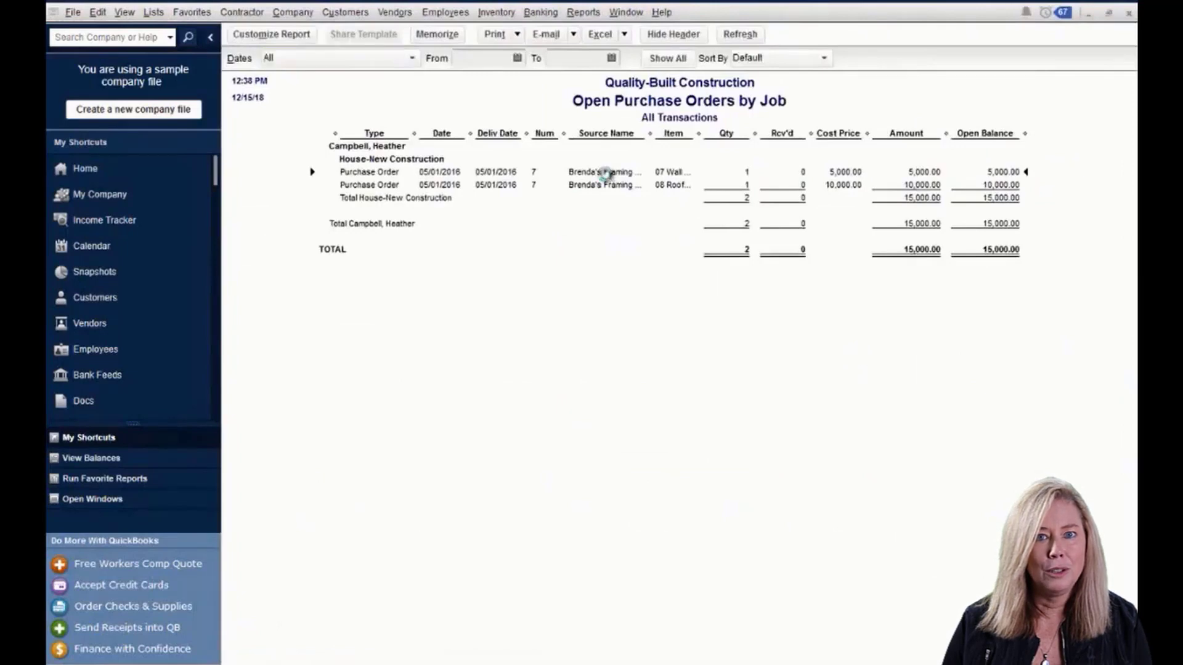
left_click_drag(680, 230, 751, 234)
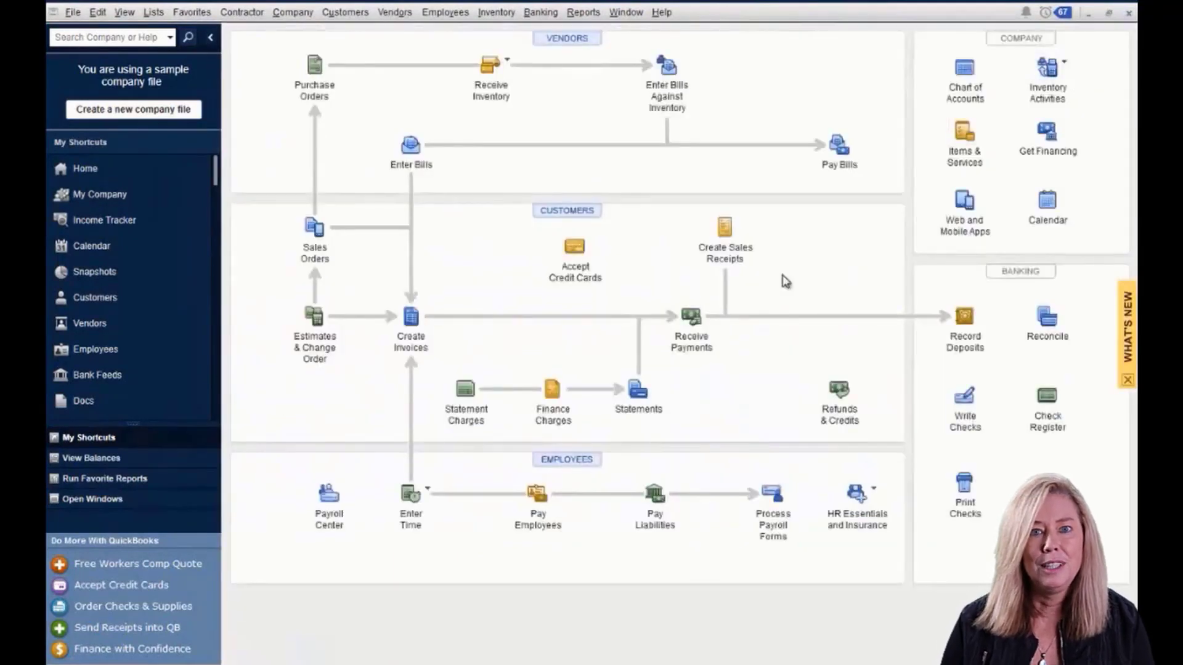
- Open the Job WIP Summary report, examine each job's costs, completion and revenue, and close it
left_click(580, 13)
mouse_move(679, 239)
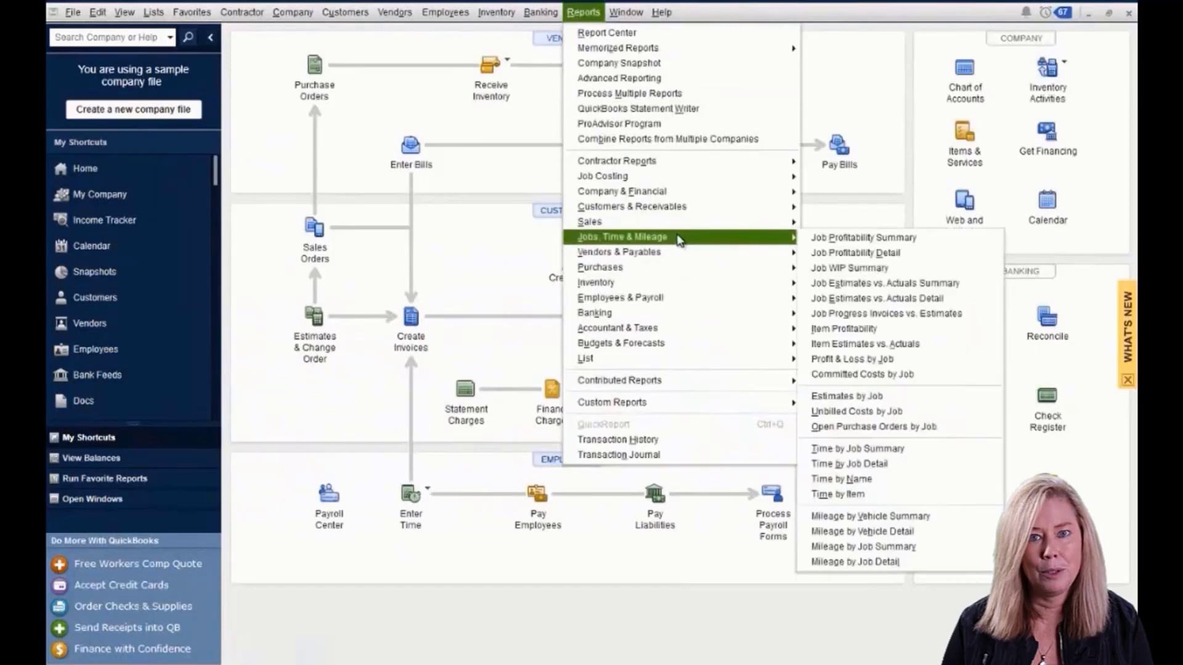
left_click(849, 271)
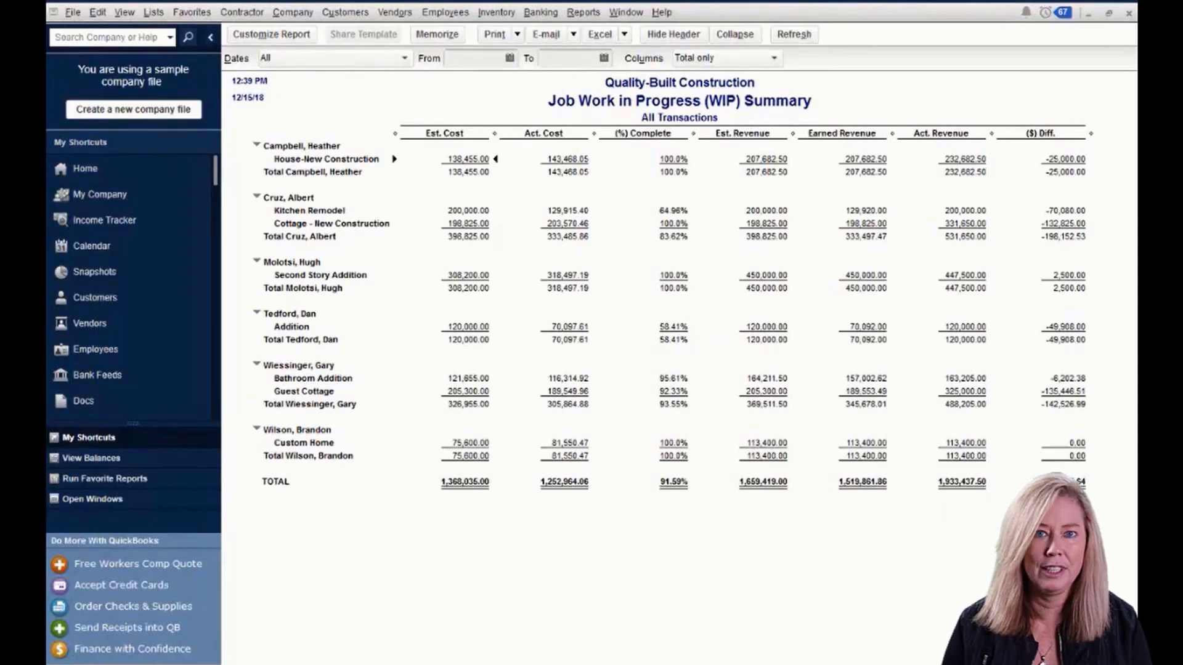
left_click(1129, 15)
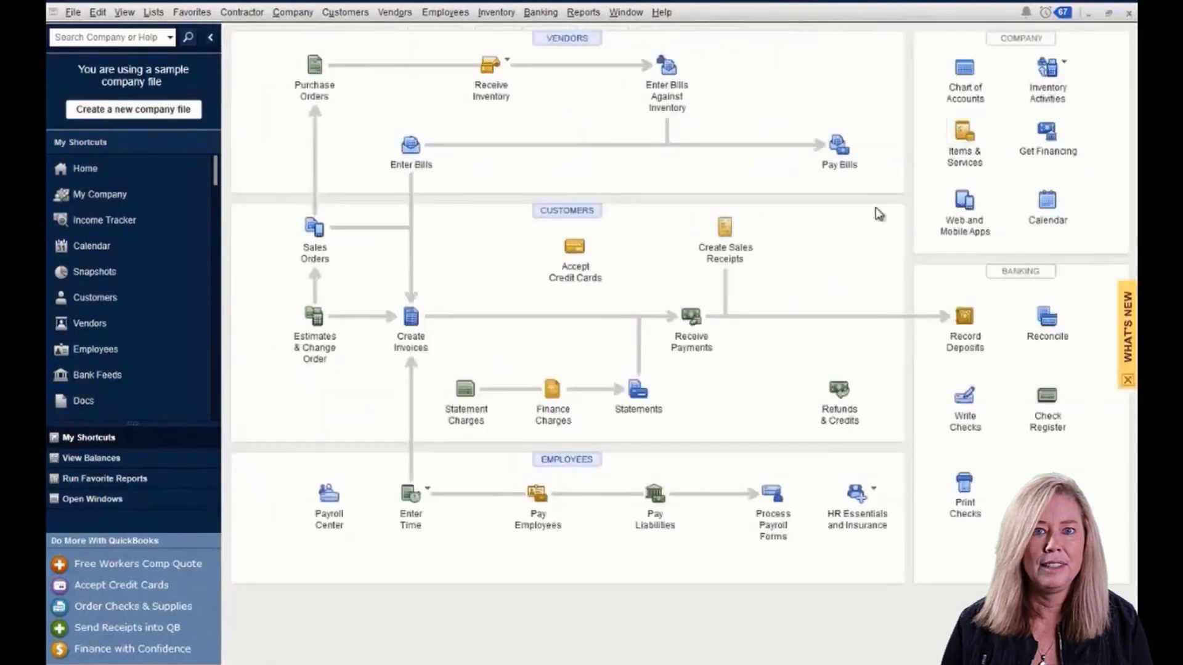
- Open the Committed Costs by Job report, examine the purchase orders behind House-New Construction's committed costs, and close that detail
left_click(584, 14)
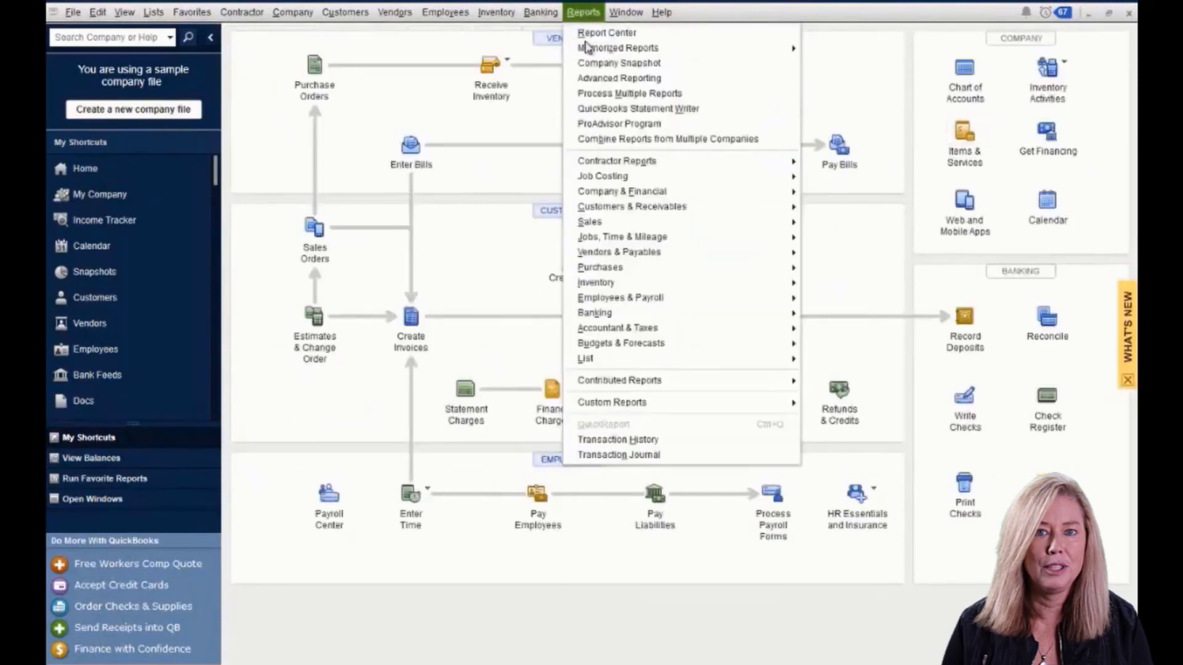
mouse_move(647, 237)
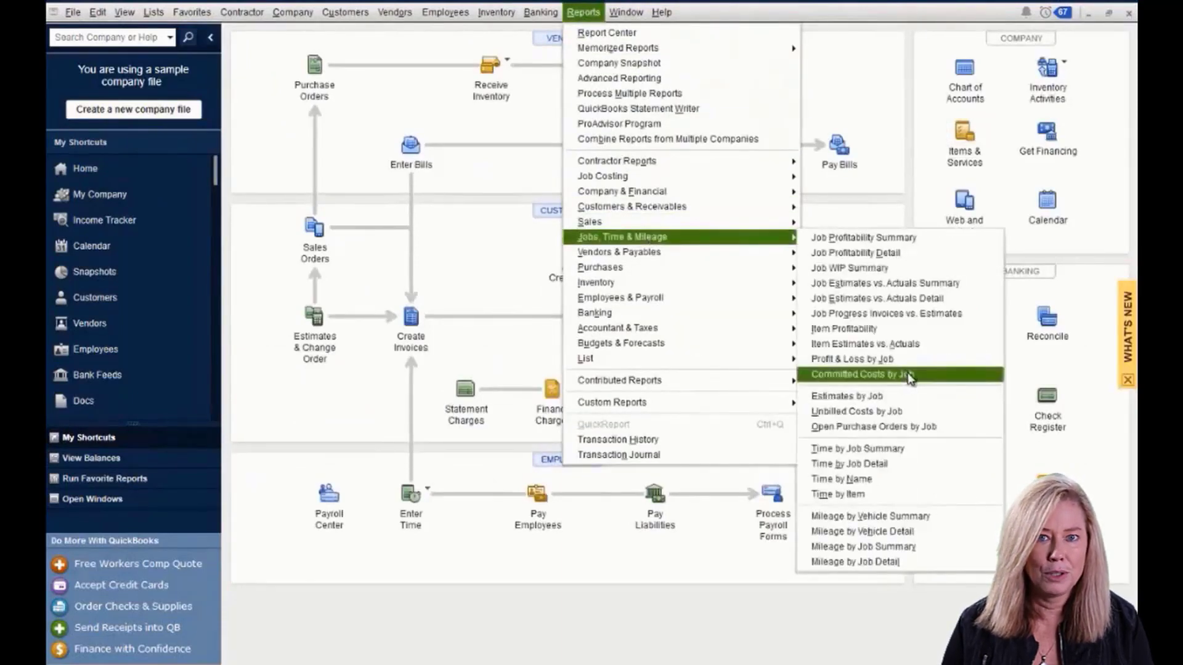
left_click(909, 376)
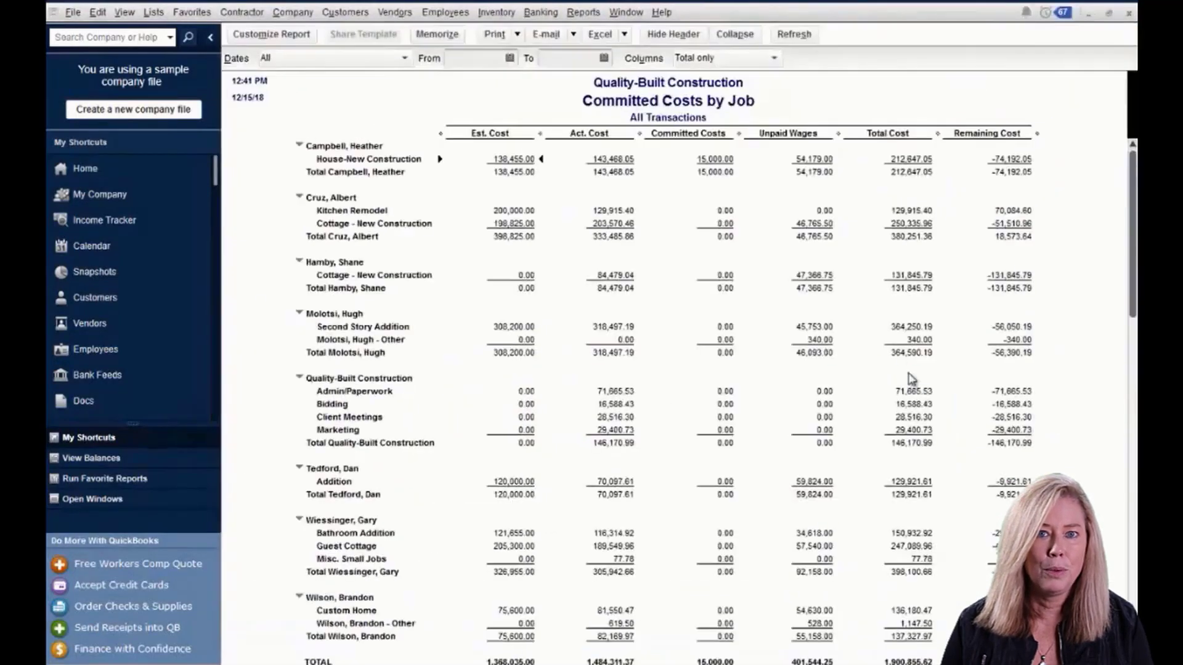
left_click(1067, 236)
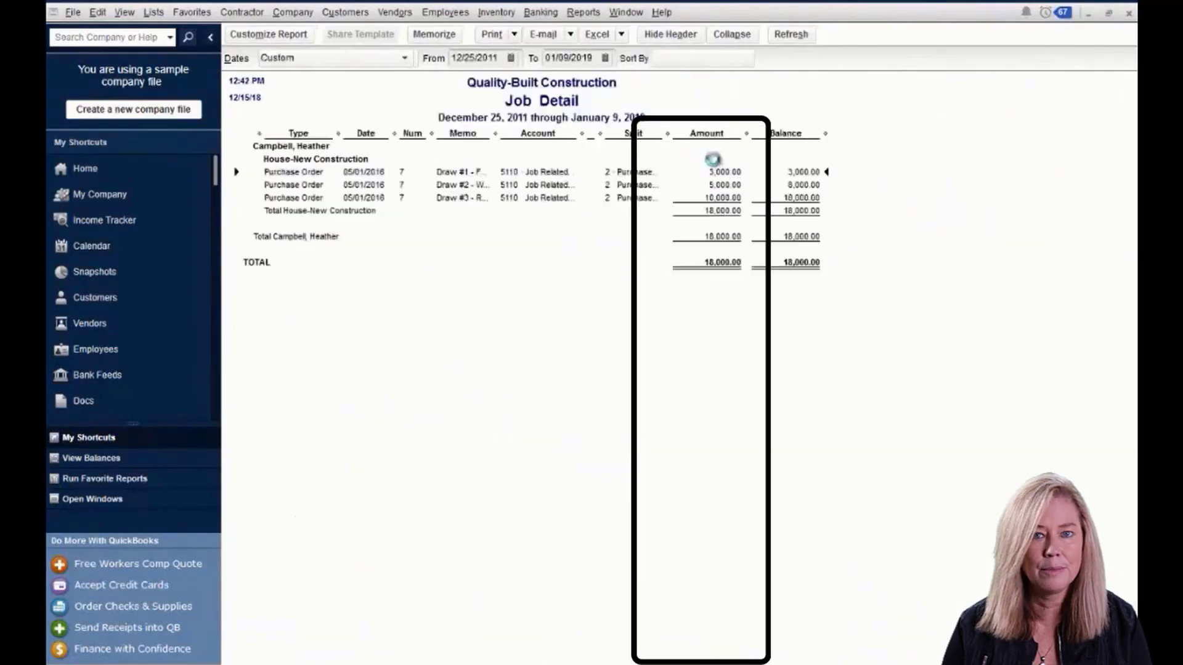
double_click(713, 160)
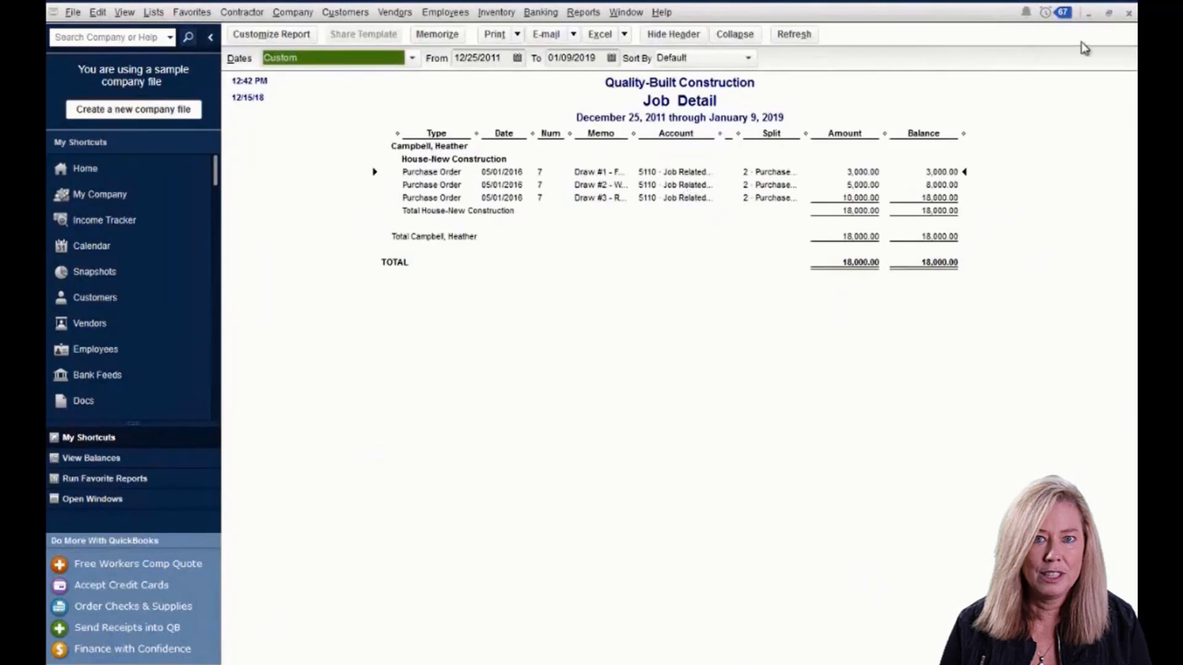
left_click(1131, 17)
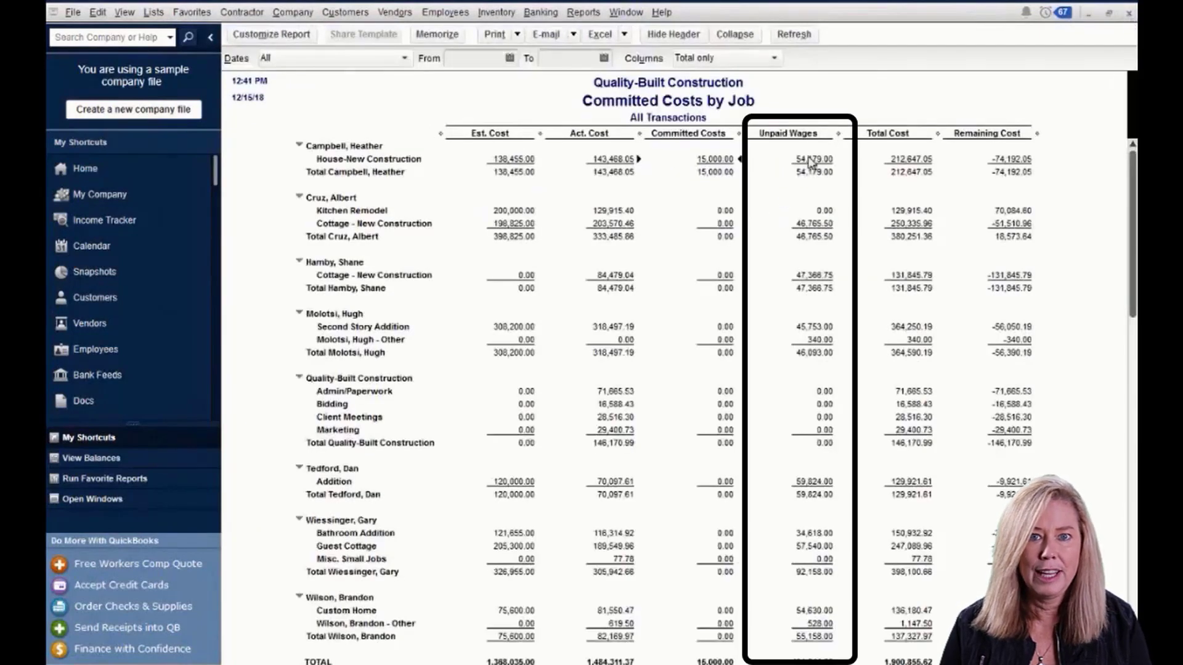